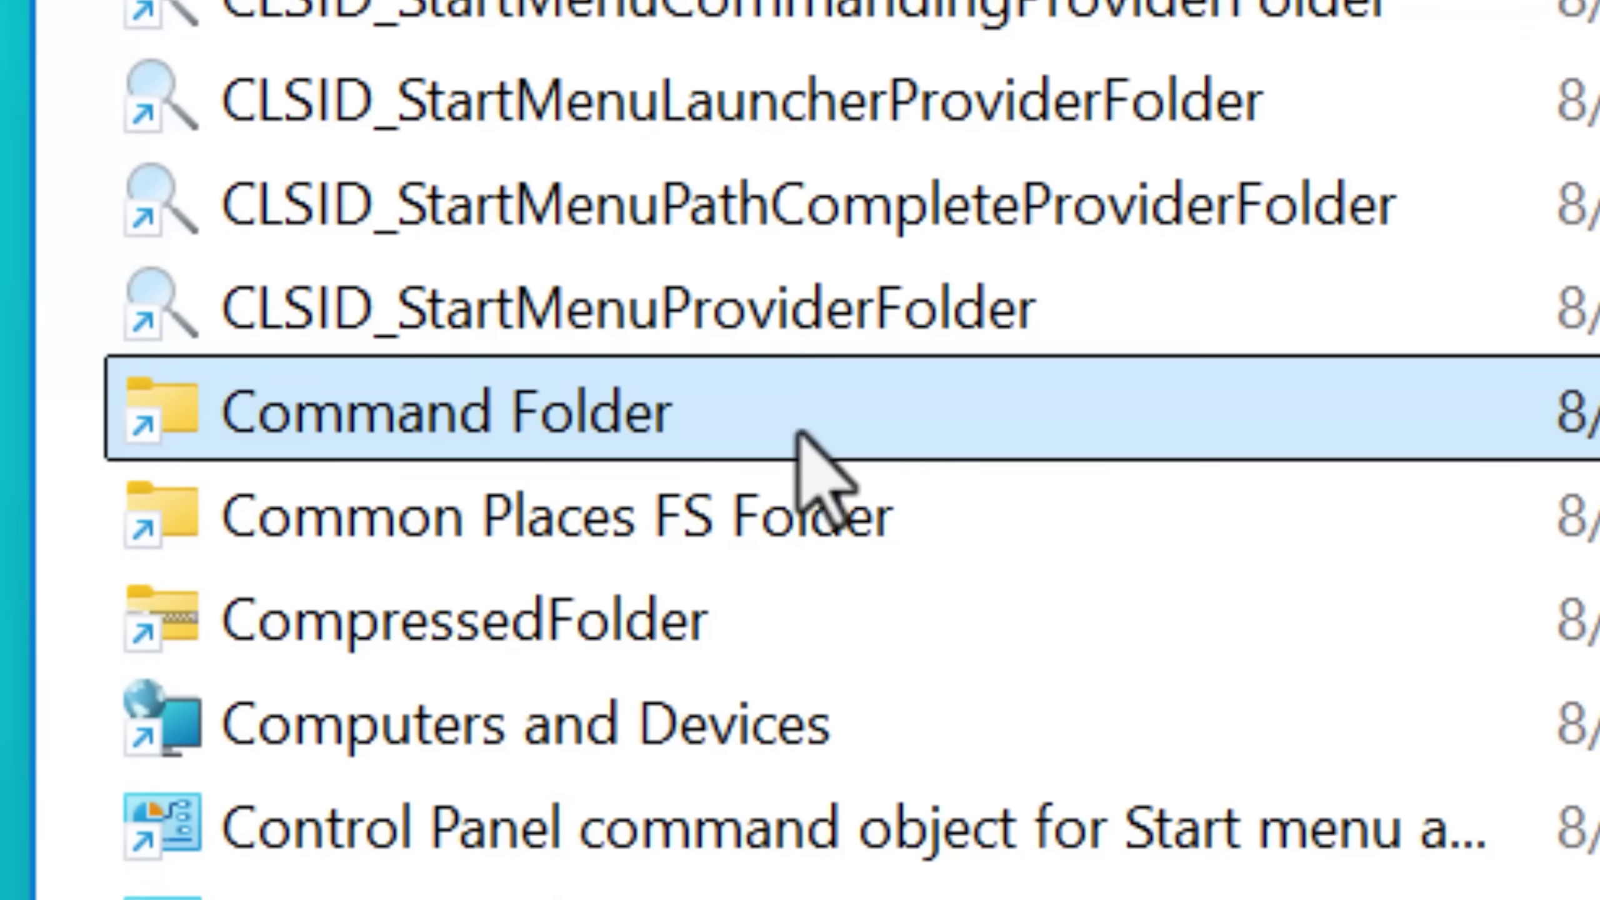
Open the Command Folder shortcut, then inspect its blank-document and stacked-pages items
right_click(932, 412)
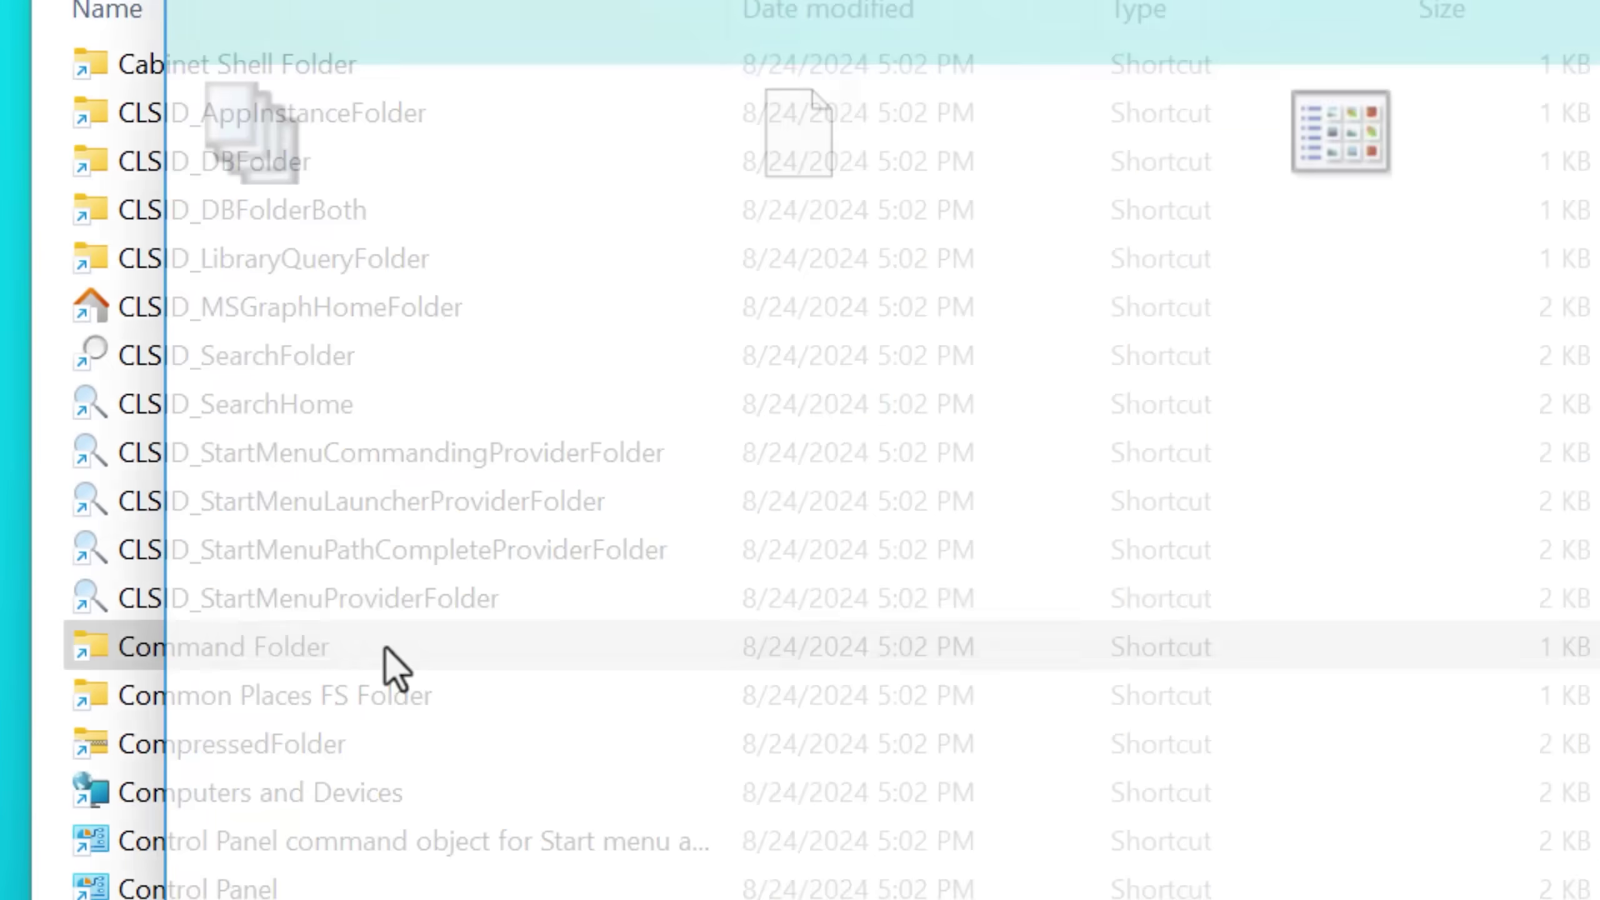
double_click(387, 663)
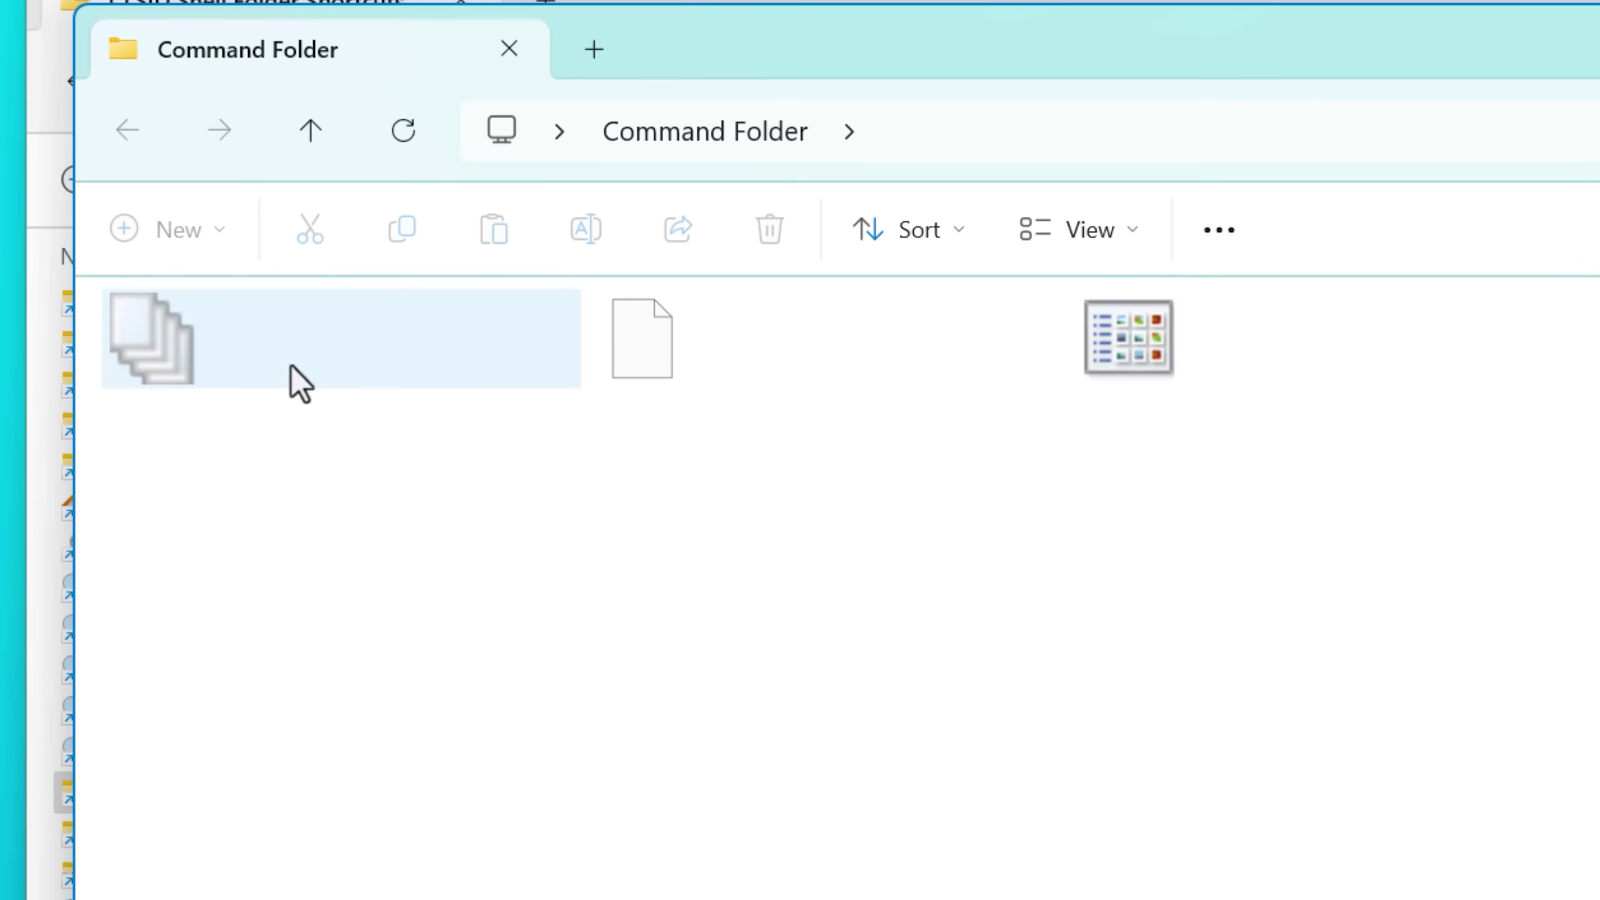
right_click(701, 376)
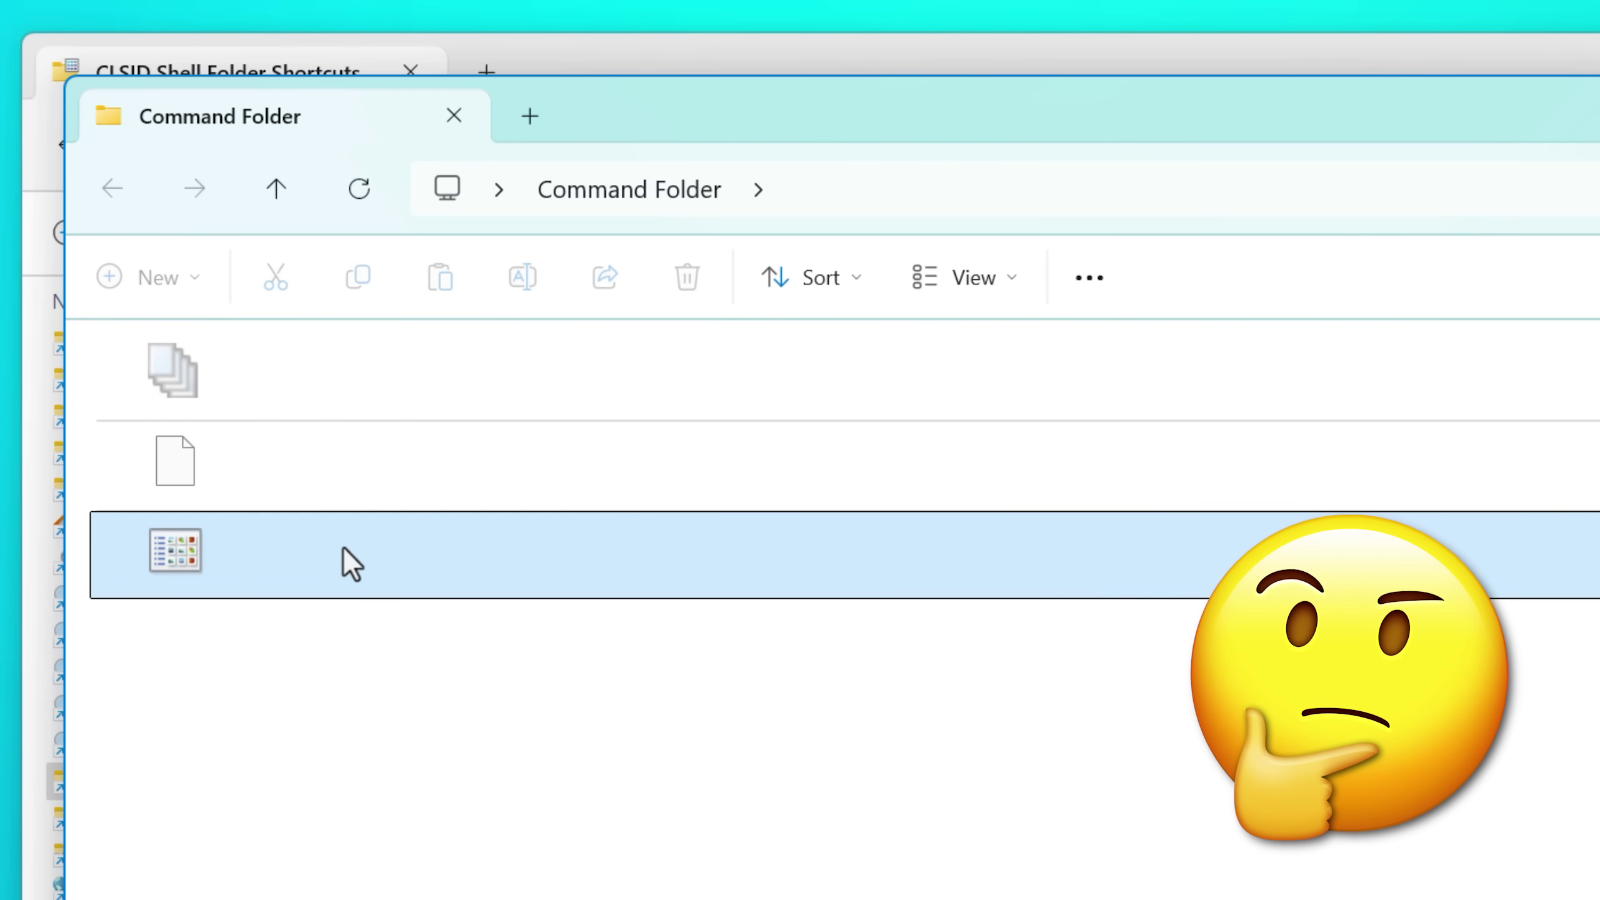
click(344, 462)
double_click(311, 387)
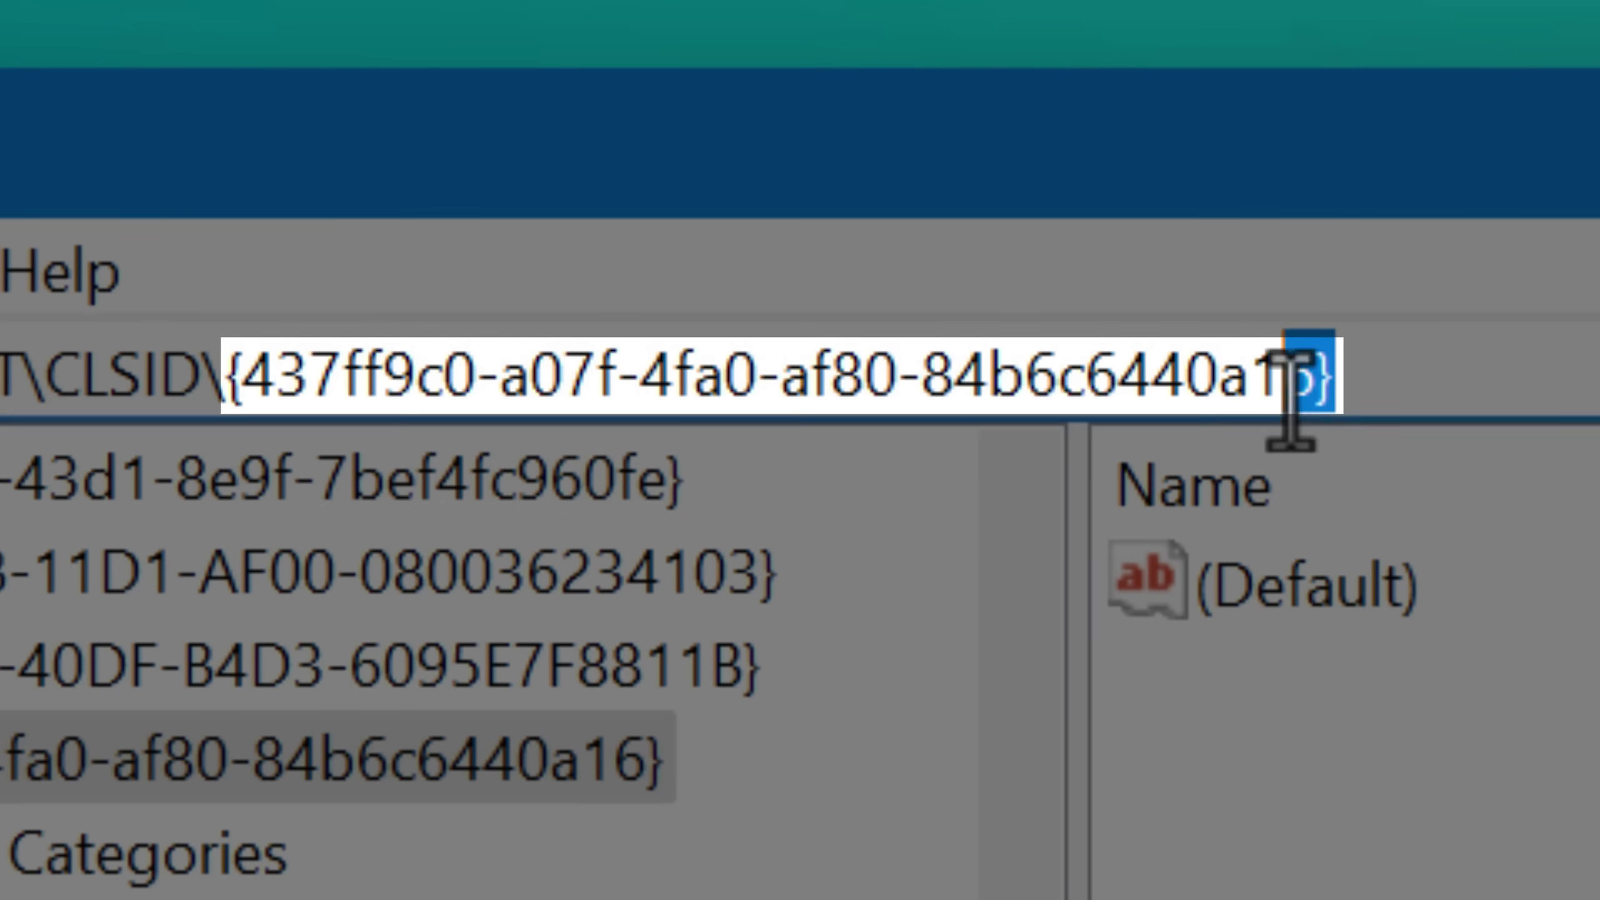
Select the {437ff9c0-...} CLSID in the key path, then start editing the Explorer address
drag(1325, 375, 157, 550)
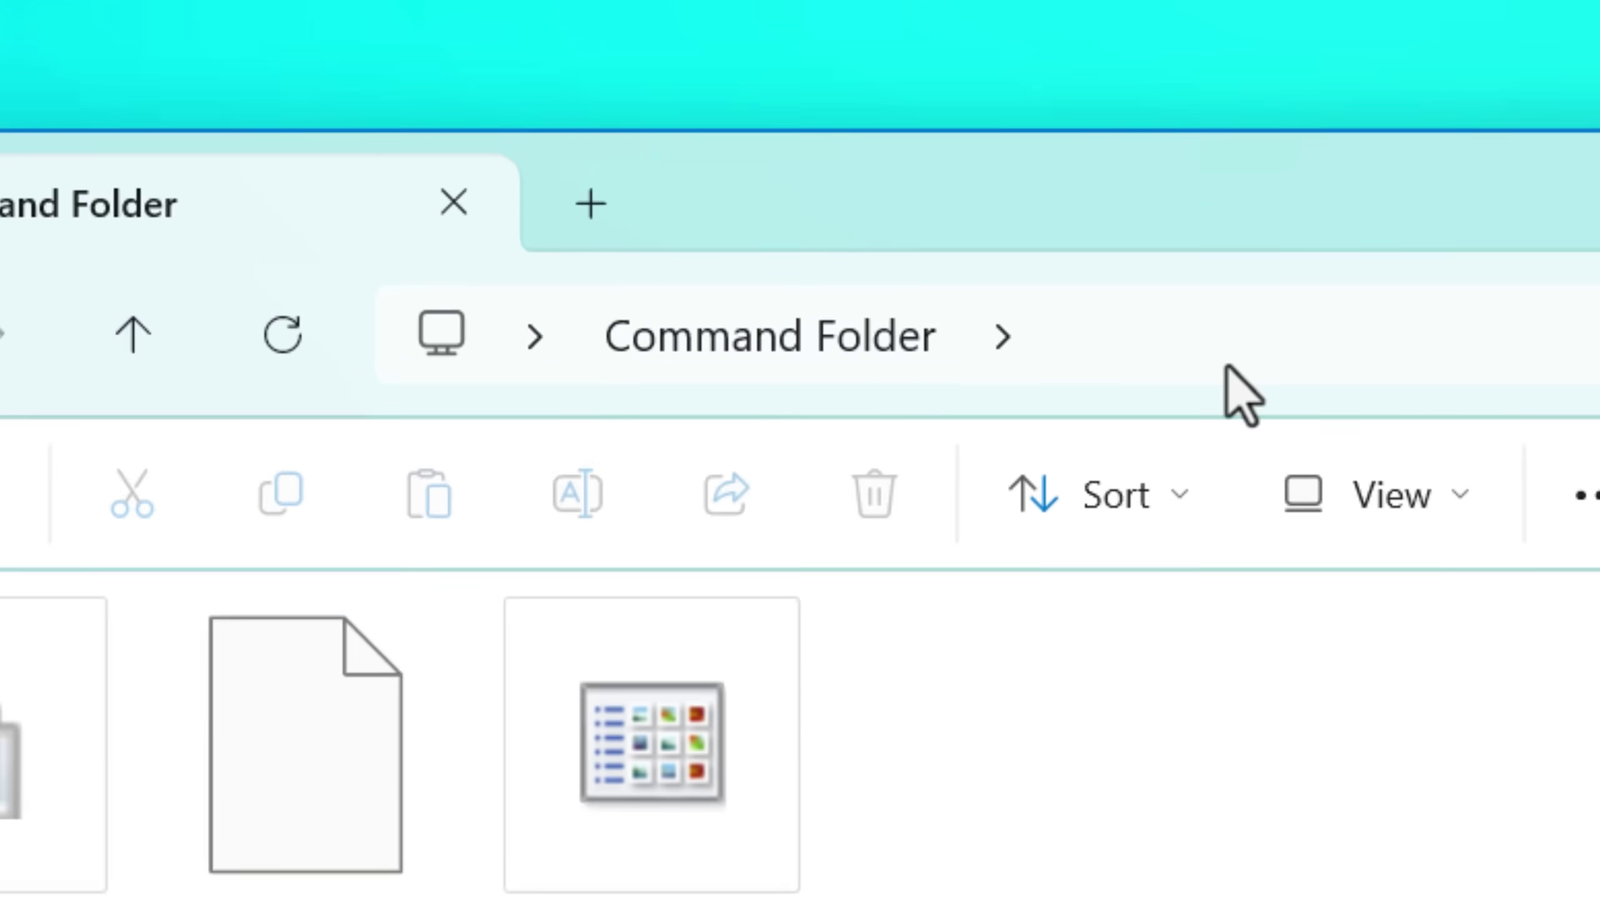
click(1225, 389)
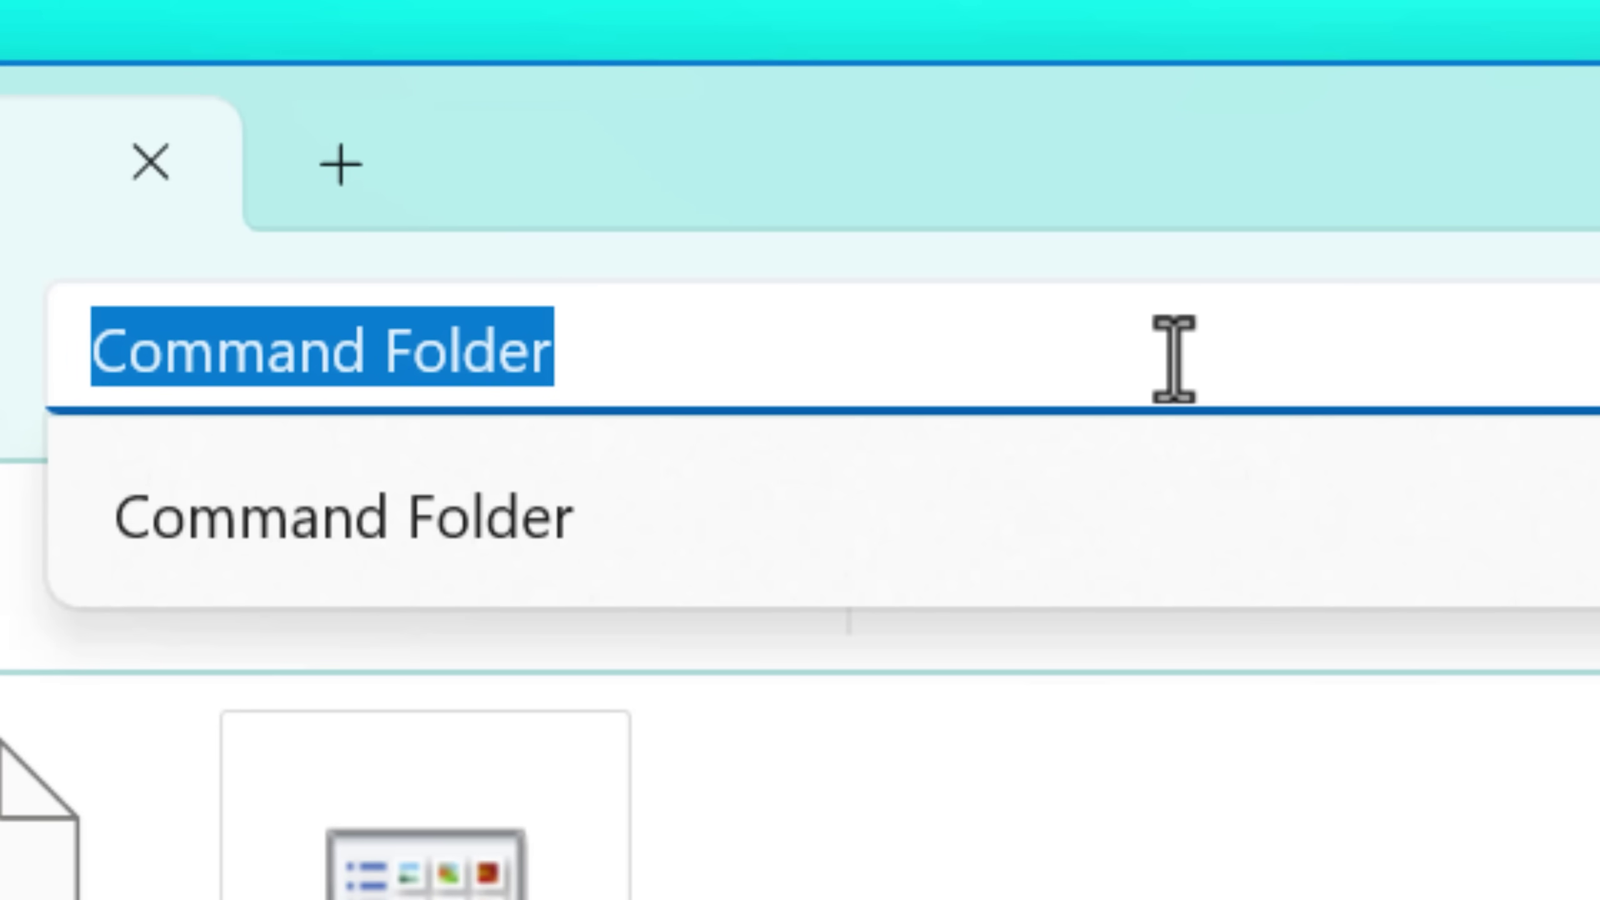
Paste shell:::{437ff9c0-a07f-4fa0-af80-84b6c6440a16} into the address bar and go there
text(shell:::{437ff9c0-a07f-4fa0-af80-84b6c6440a16})
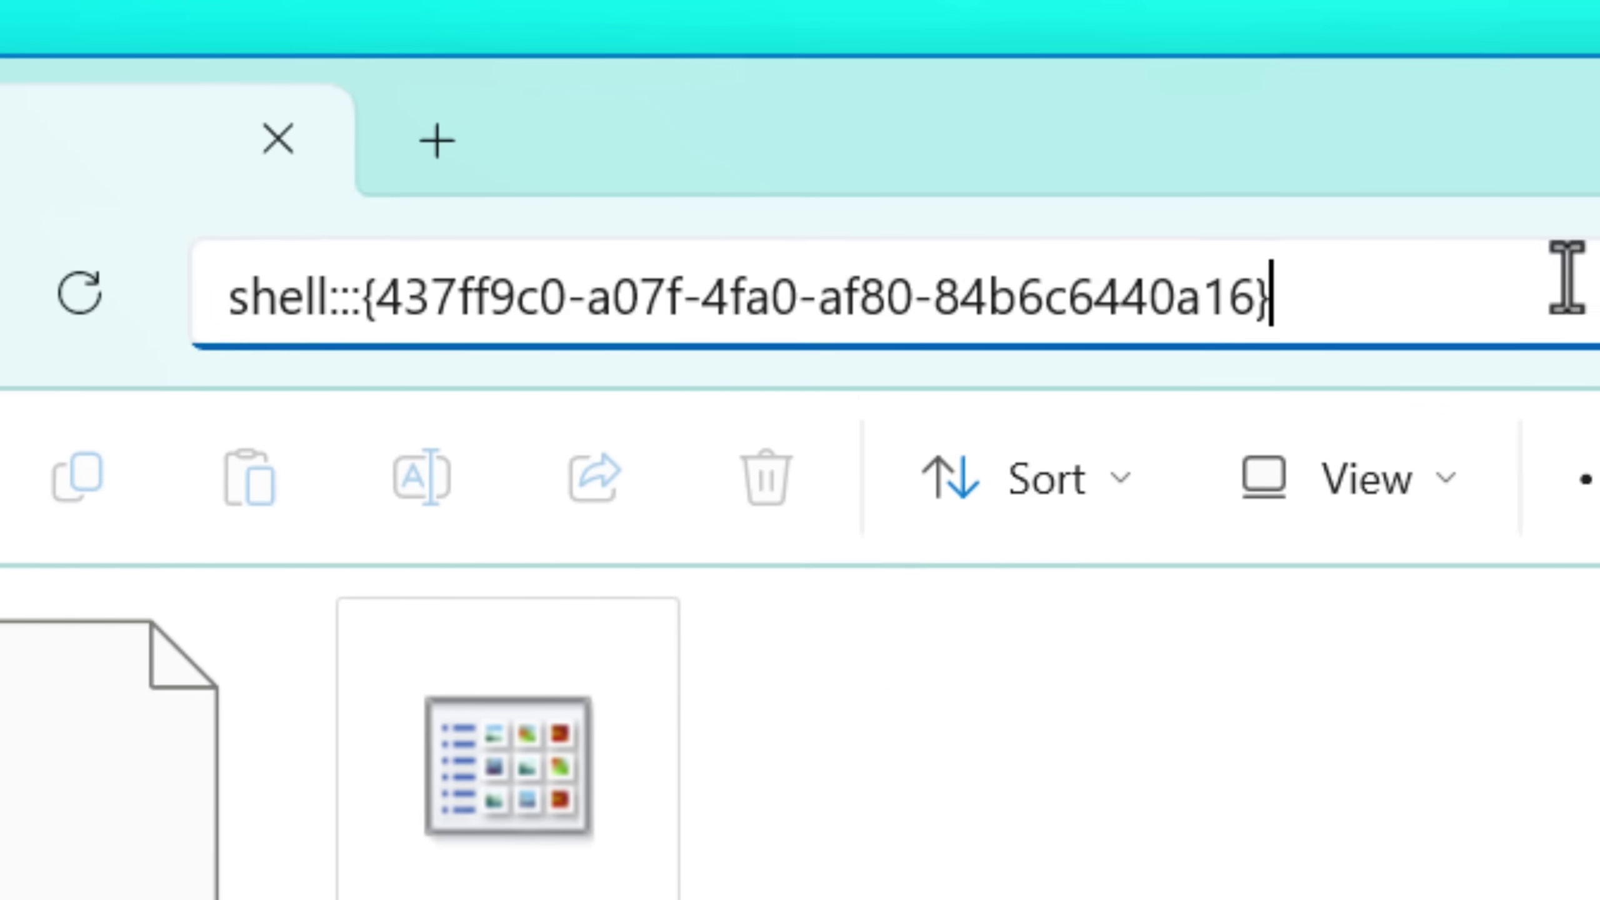
key(Return)
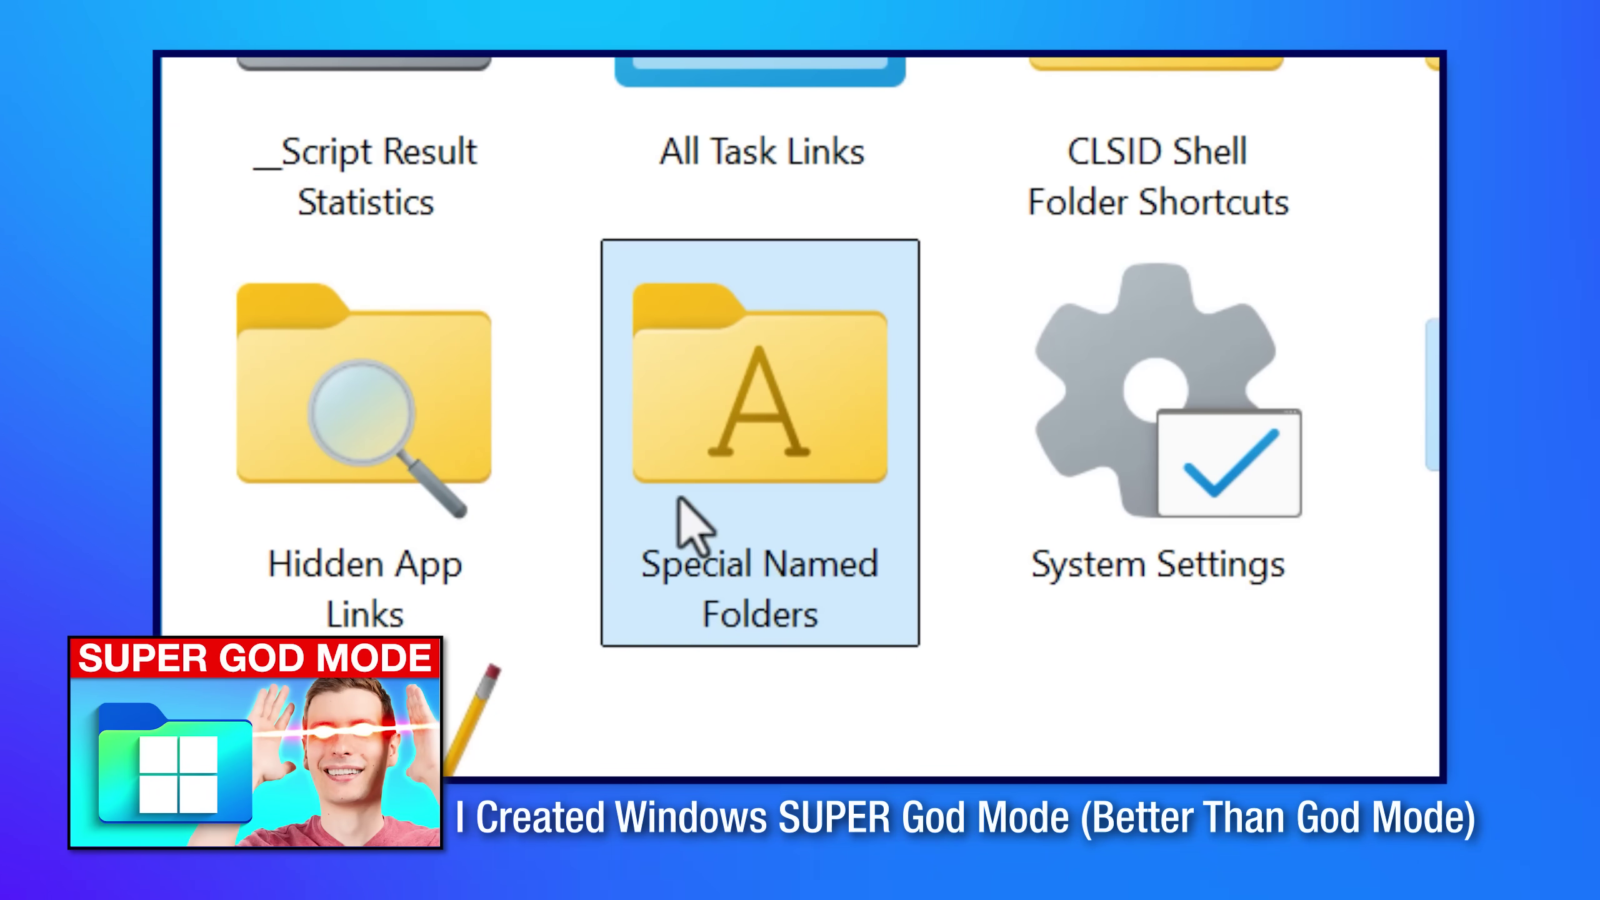
Open Special Named Folders inside the Super God Mode folder
double_click(761, 444)
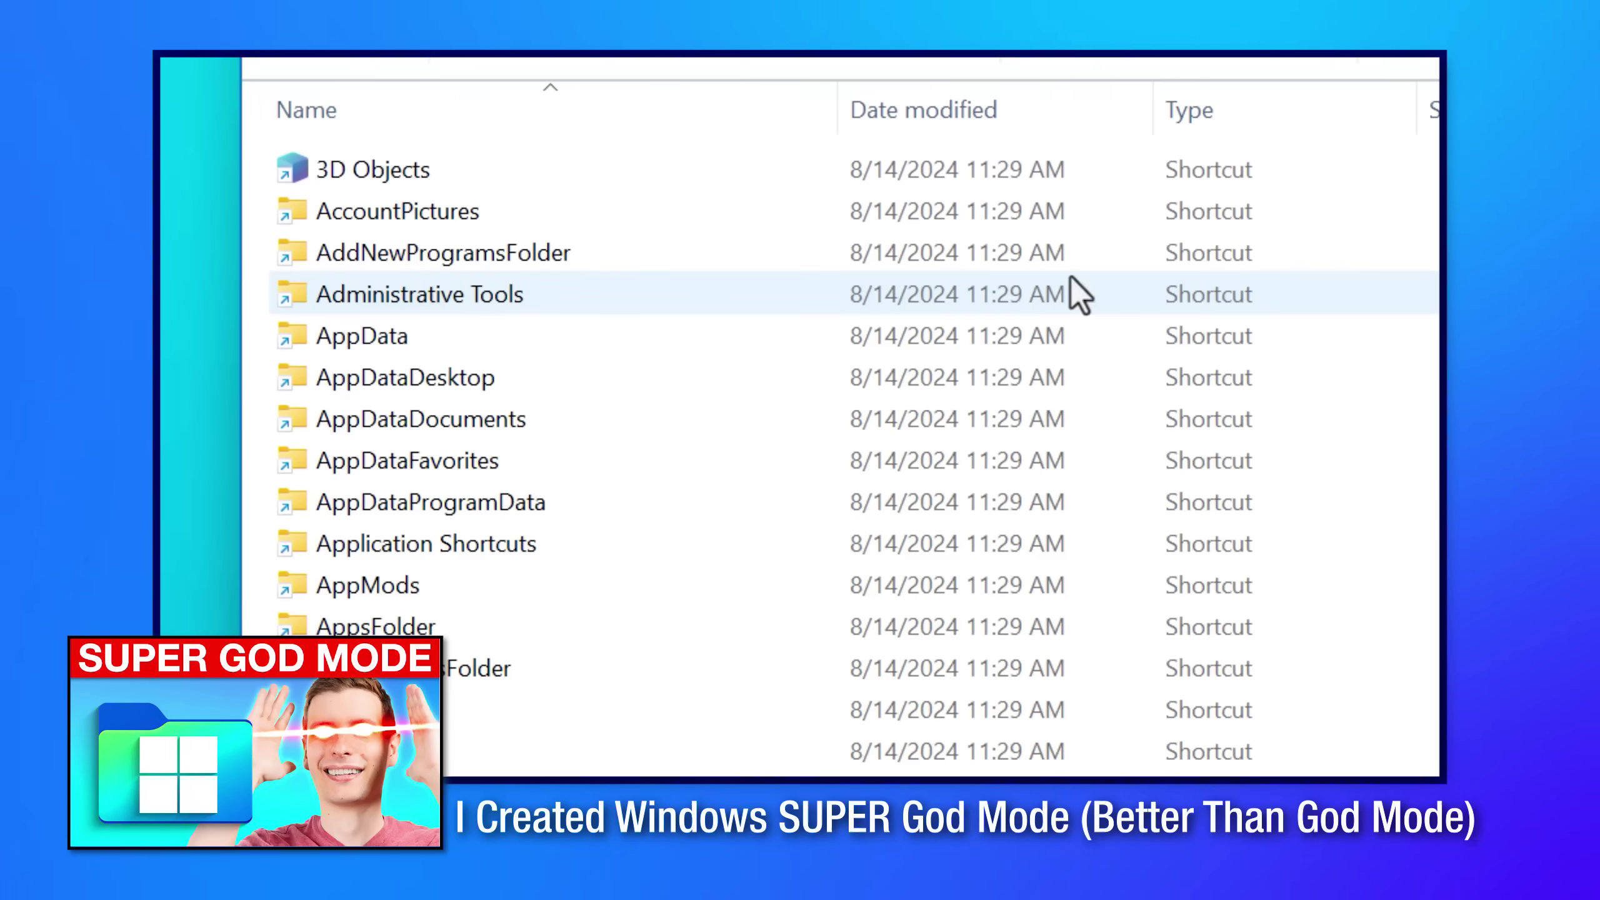
scroll(1079, 296, down, 2)
scroll(1078, 295, down, 5)
scroll(1078, 295, down, 5)
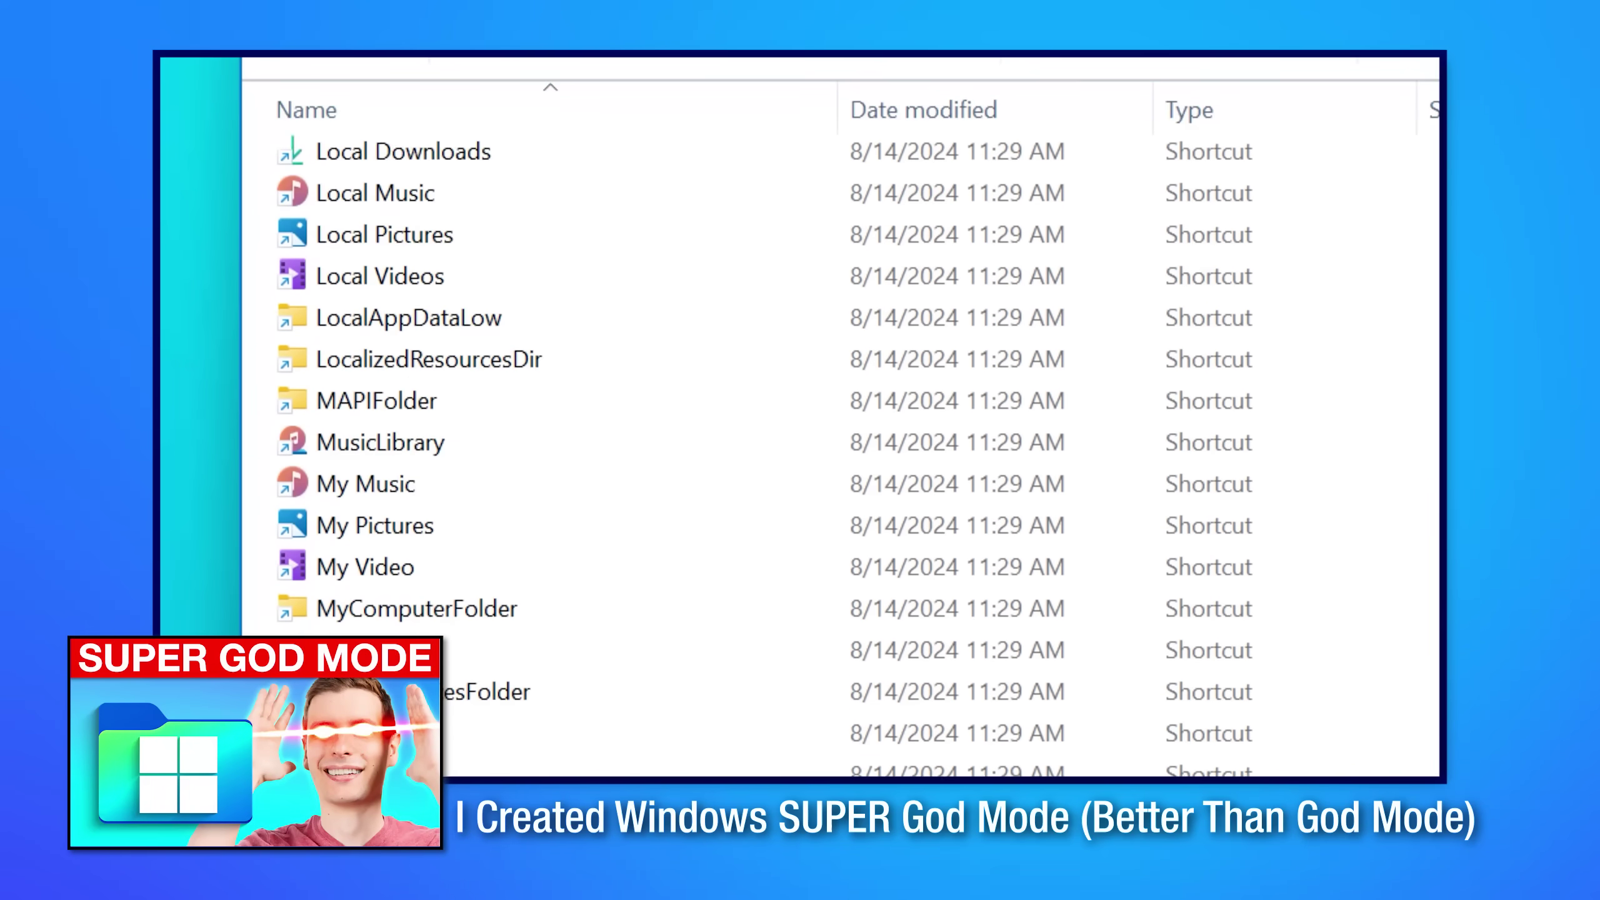
scroll(1078, 295, down, 2)
scroll(1078, 296, down, 3)
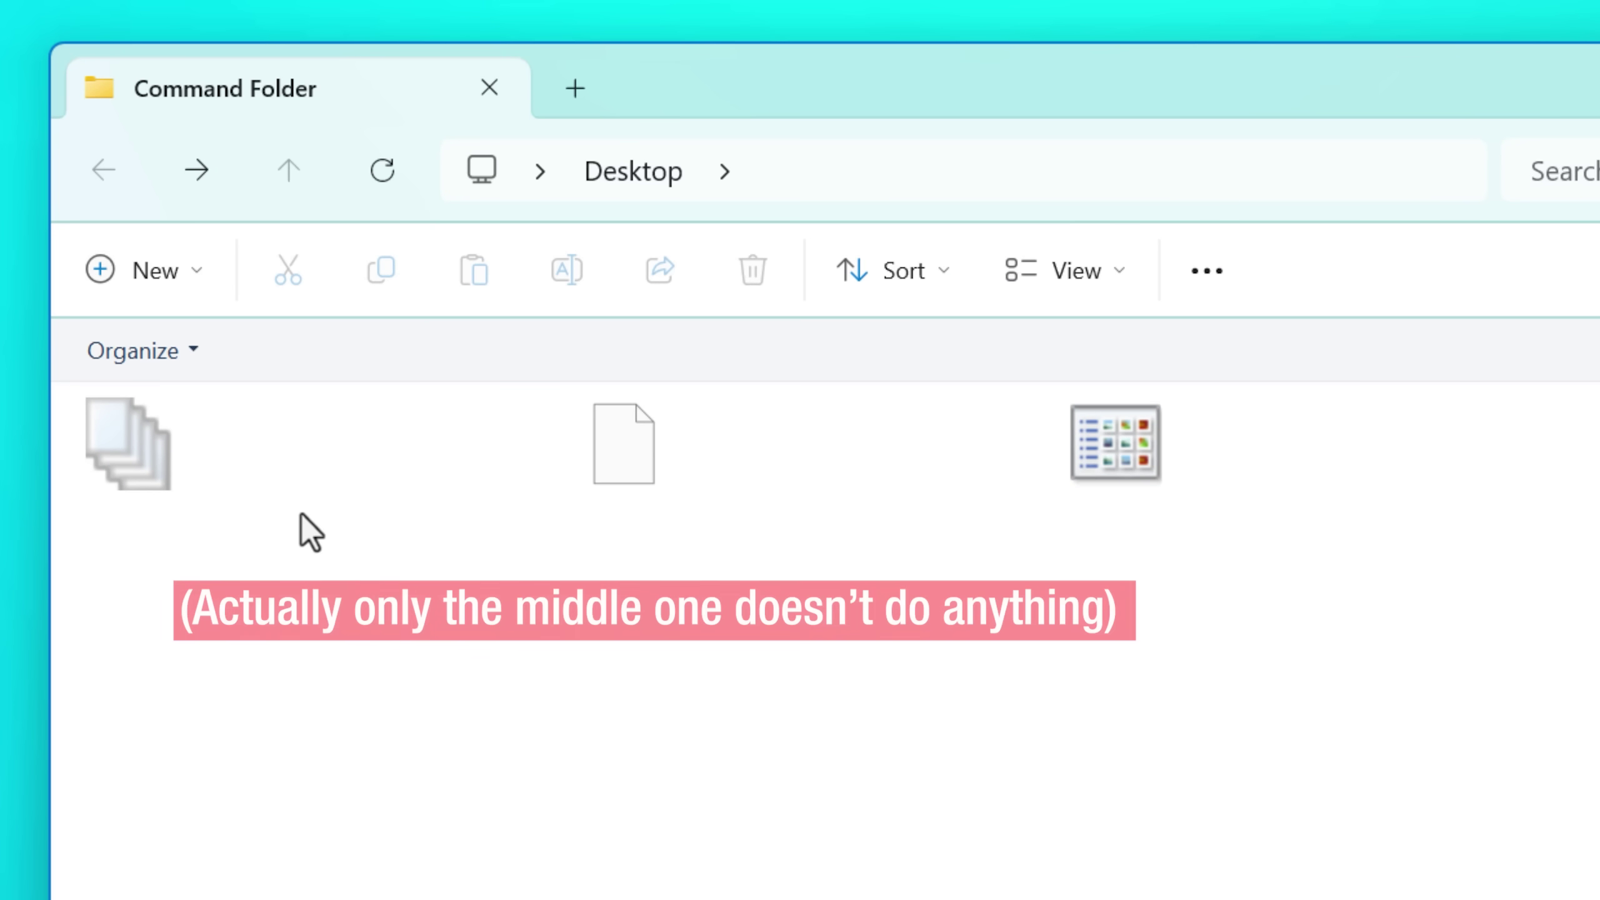
click(321, 475)
click(772, 500)
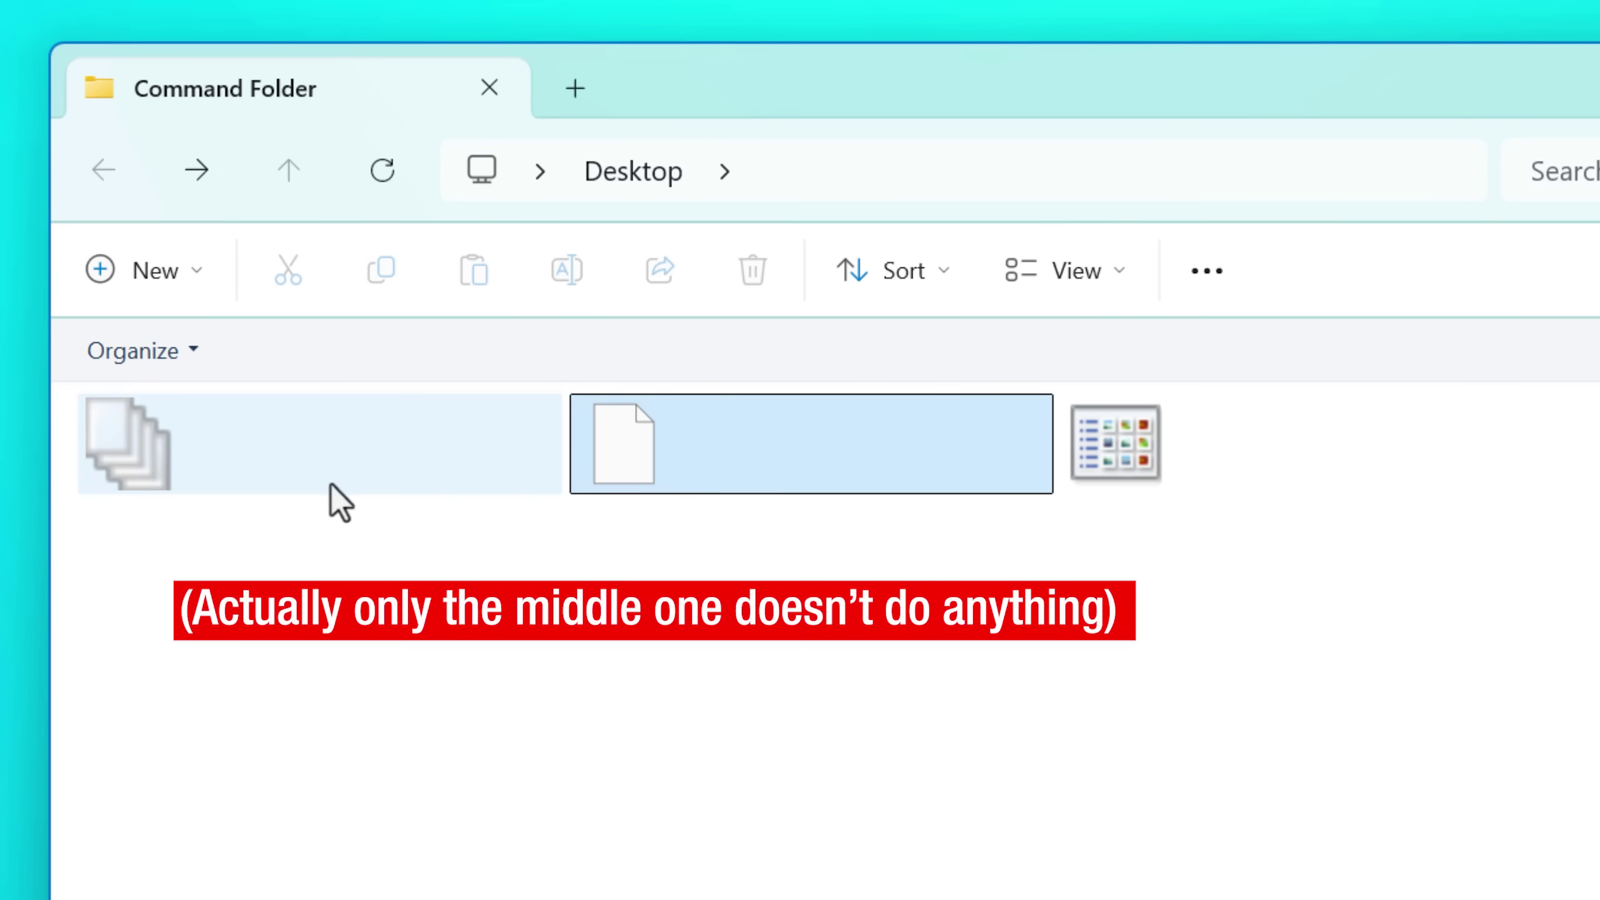
click(1242, 487)
click(386, 475)
click(1193, 487)
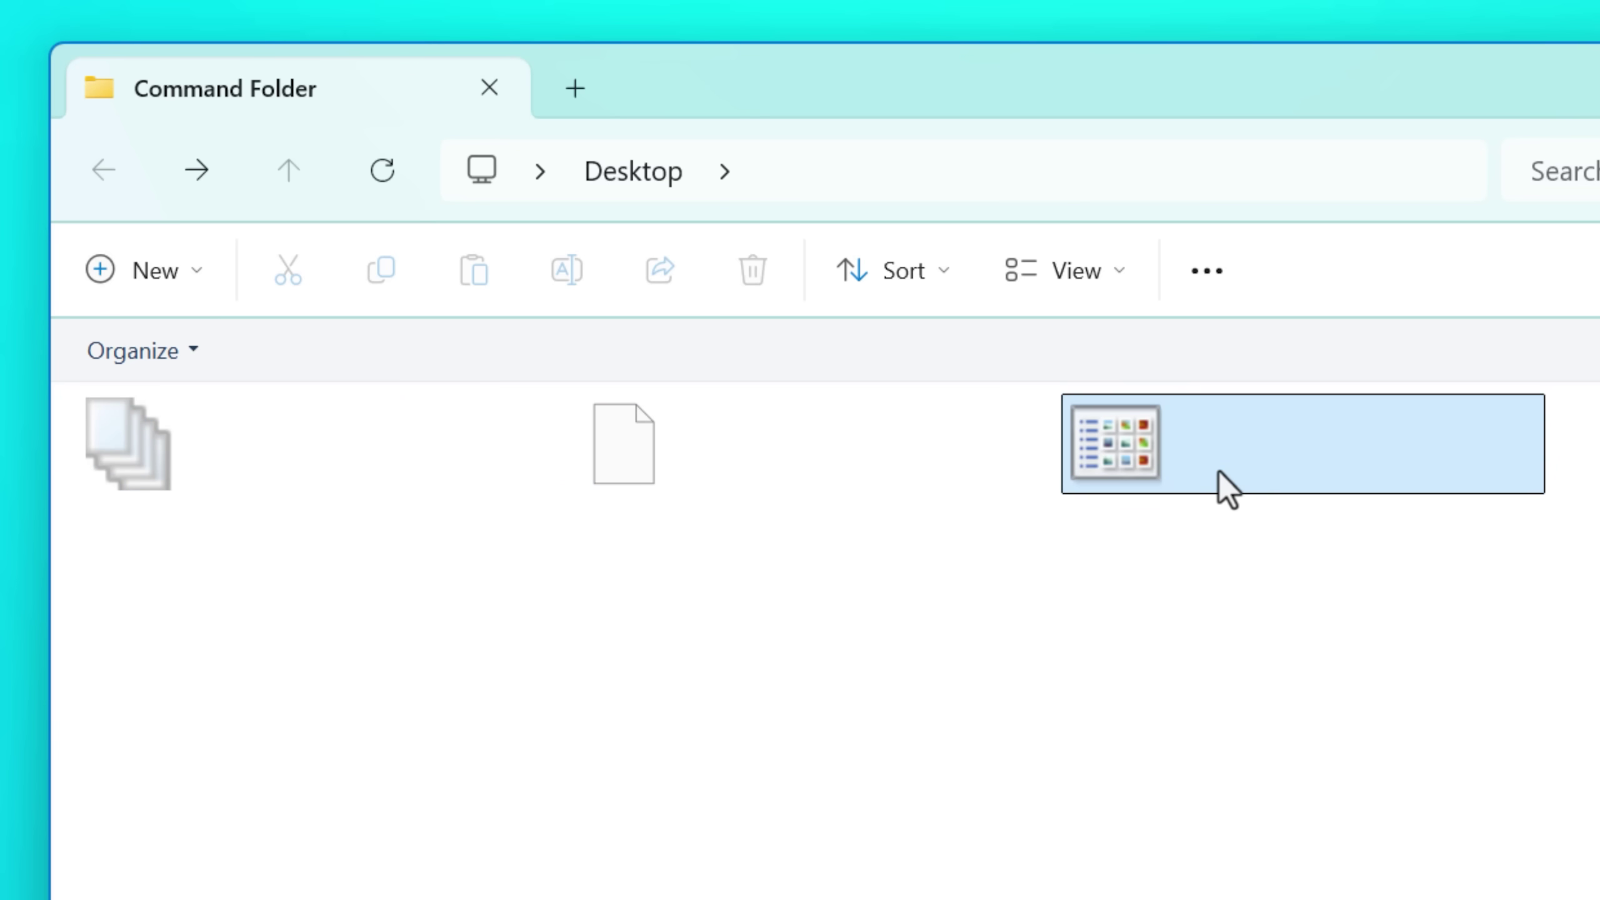
key(ctrl+shift+6)
key(ctrl+shift+2)
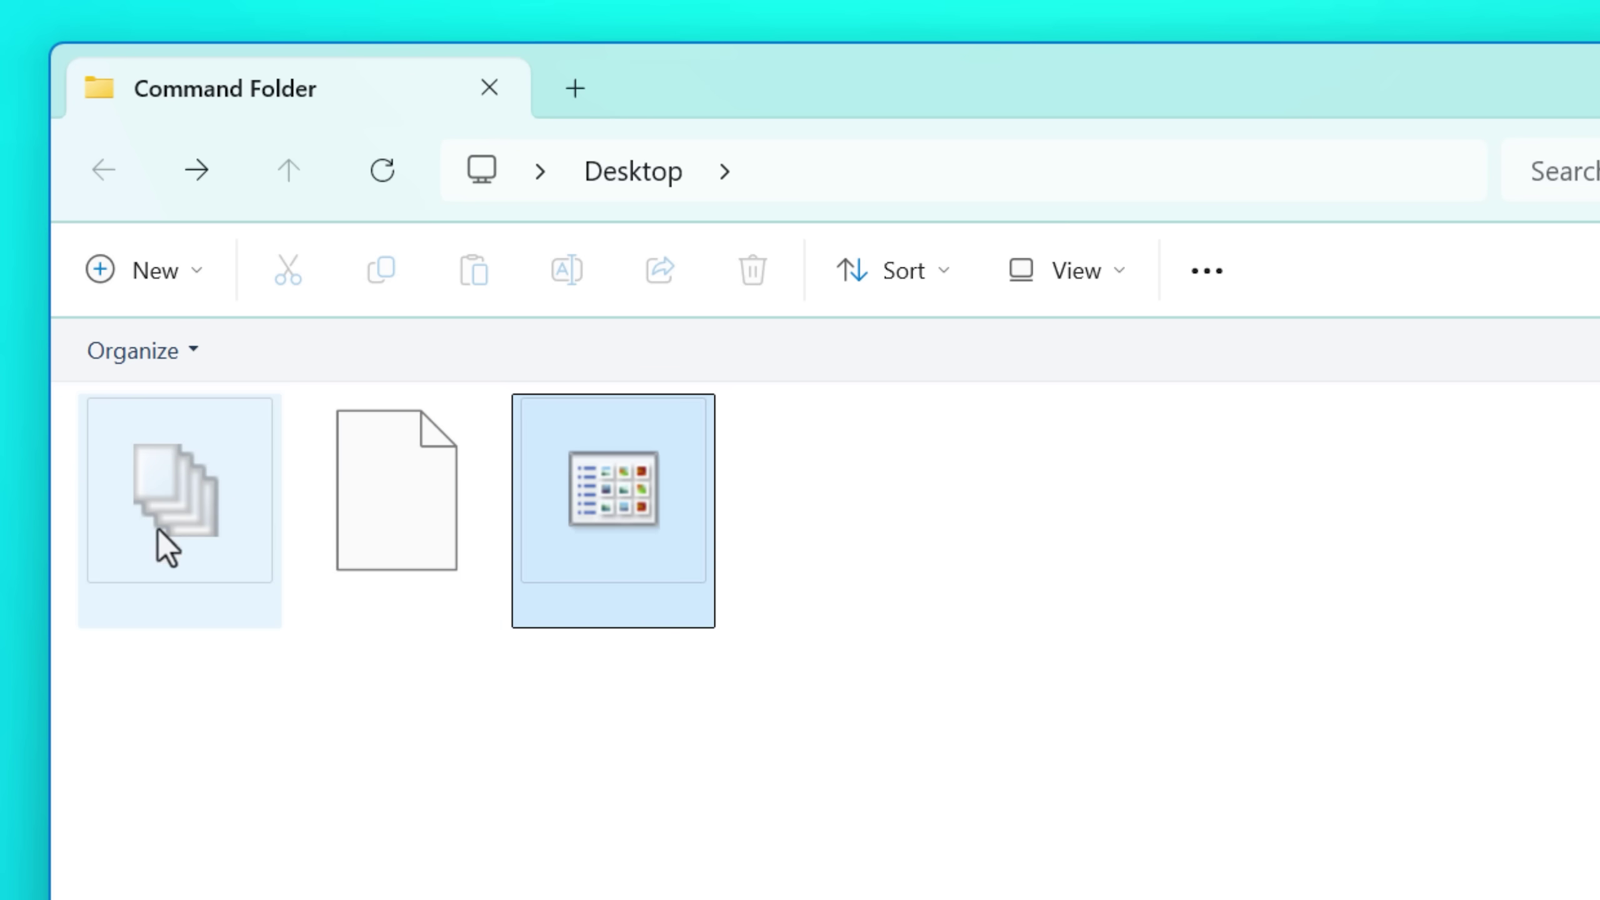
key(ctrl+shift+5)
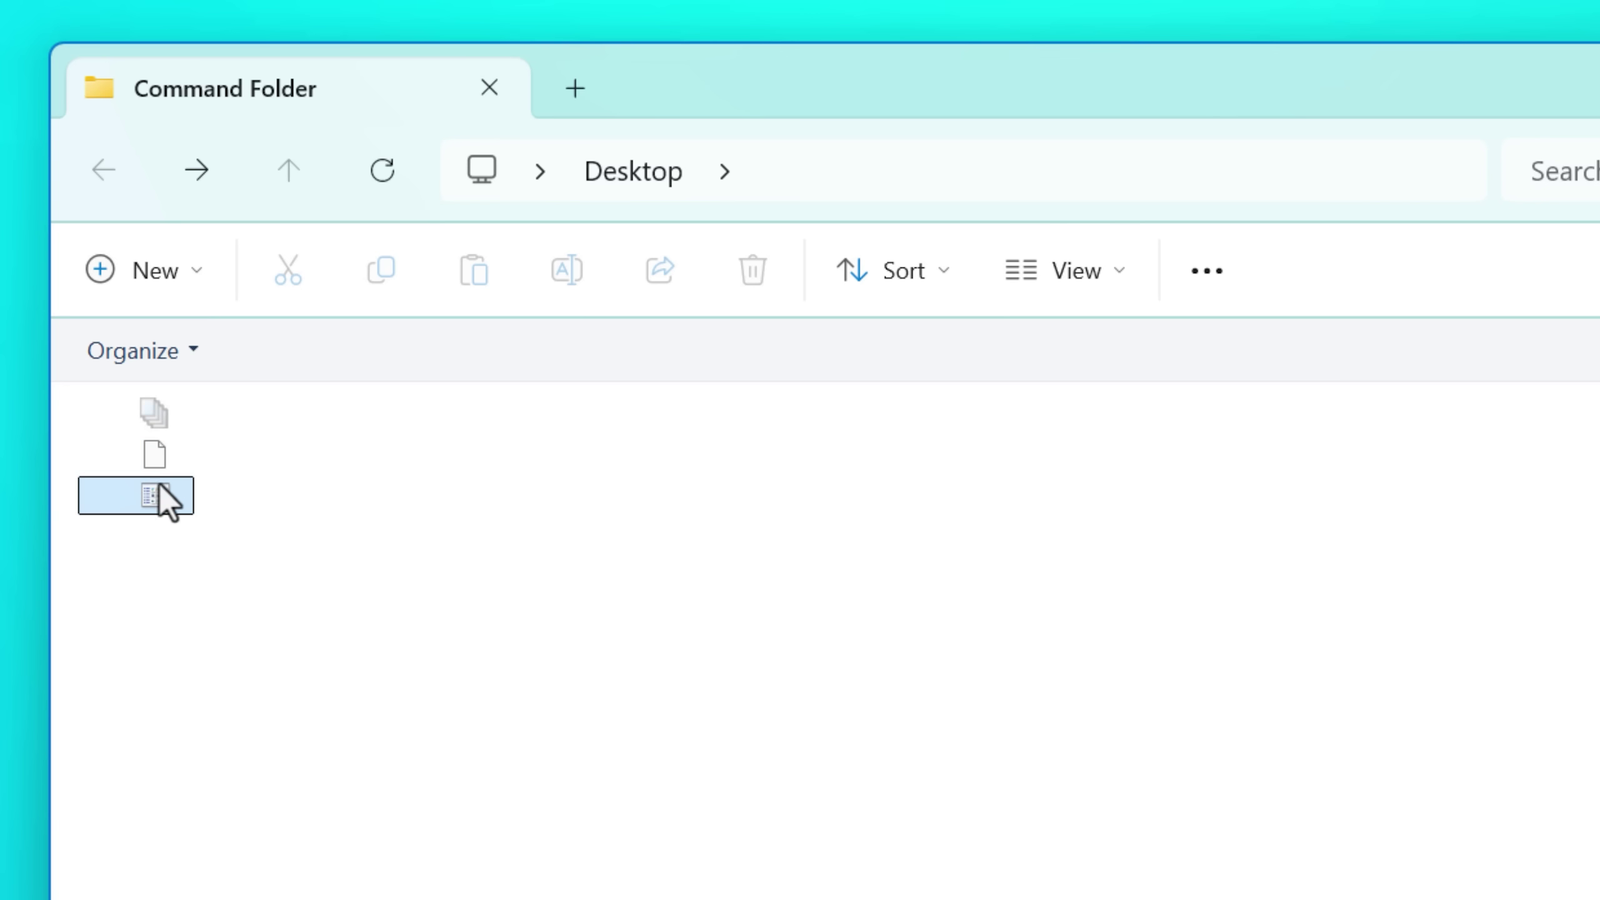
key(ctrl+shift+1)
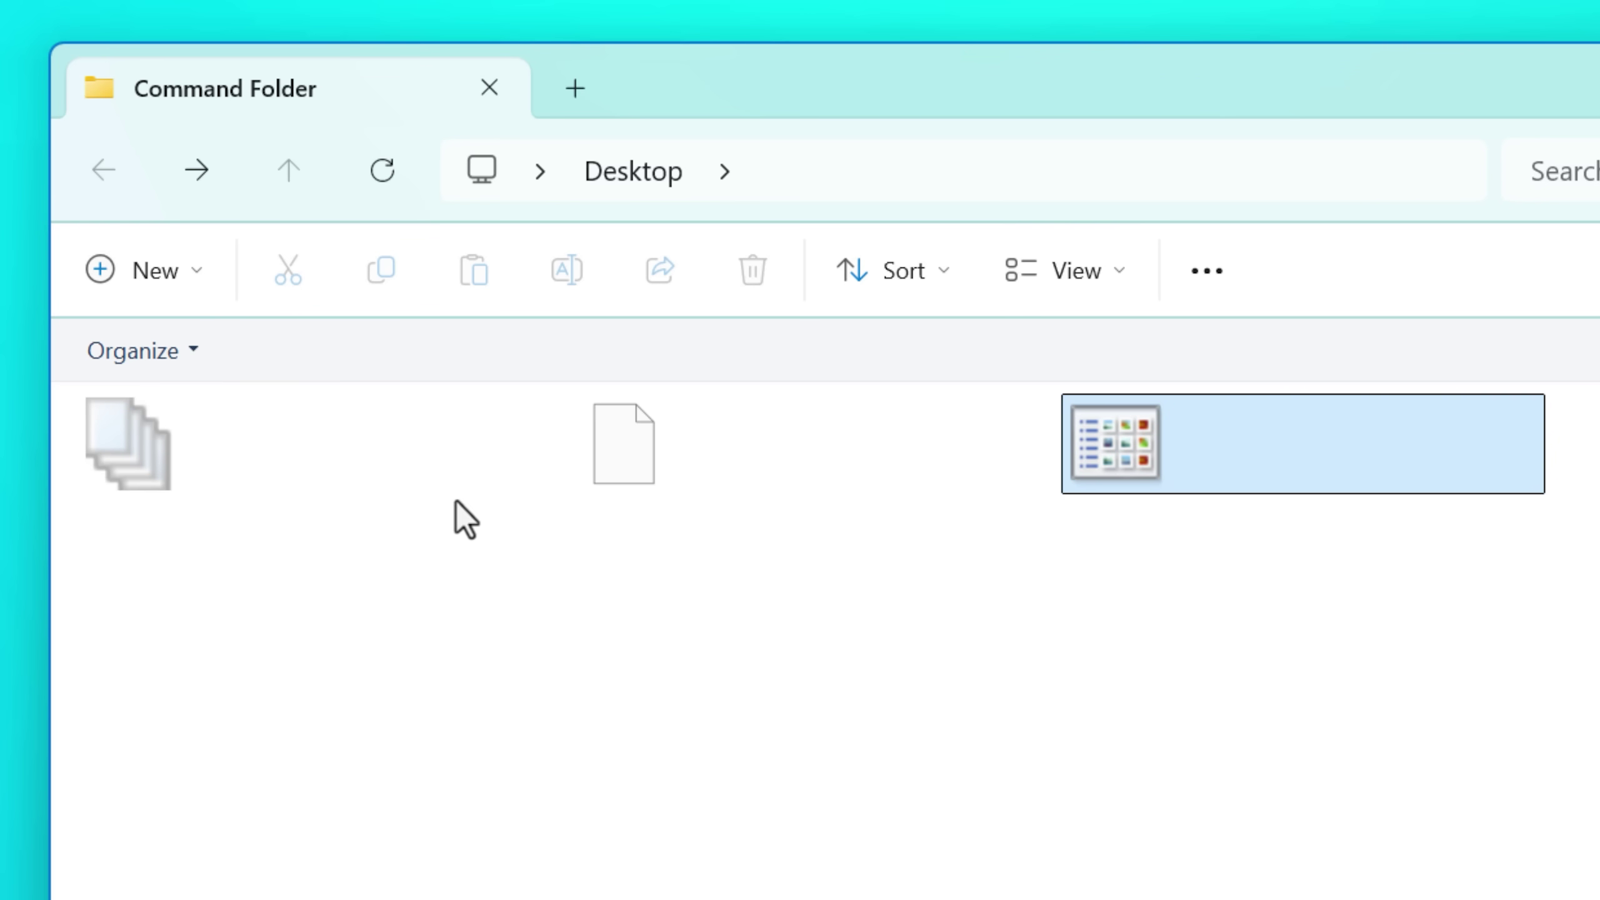
click(367, 451)
Run the stacked-pages item's Invoke command from its context menu
right_click(376, 451)
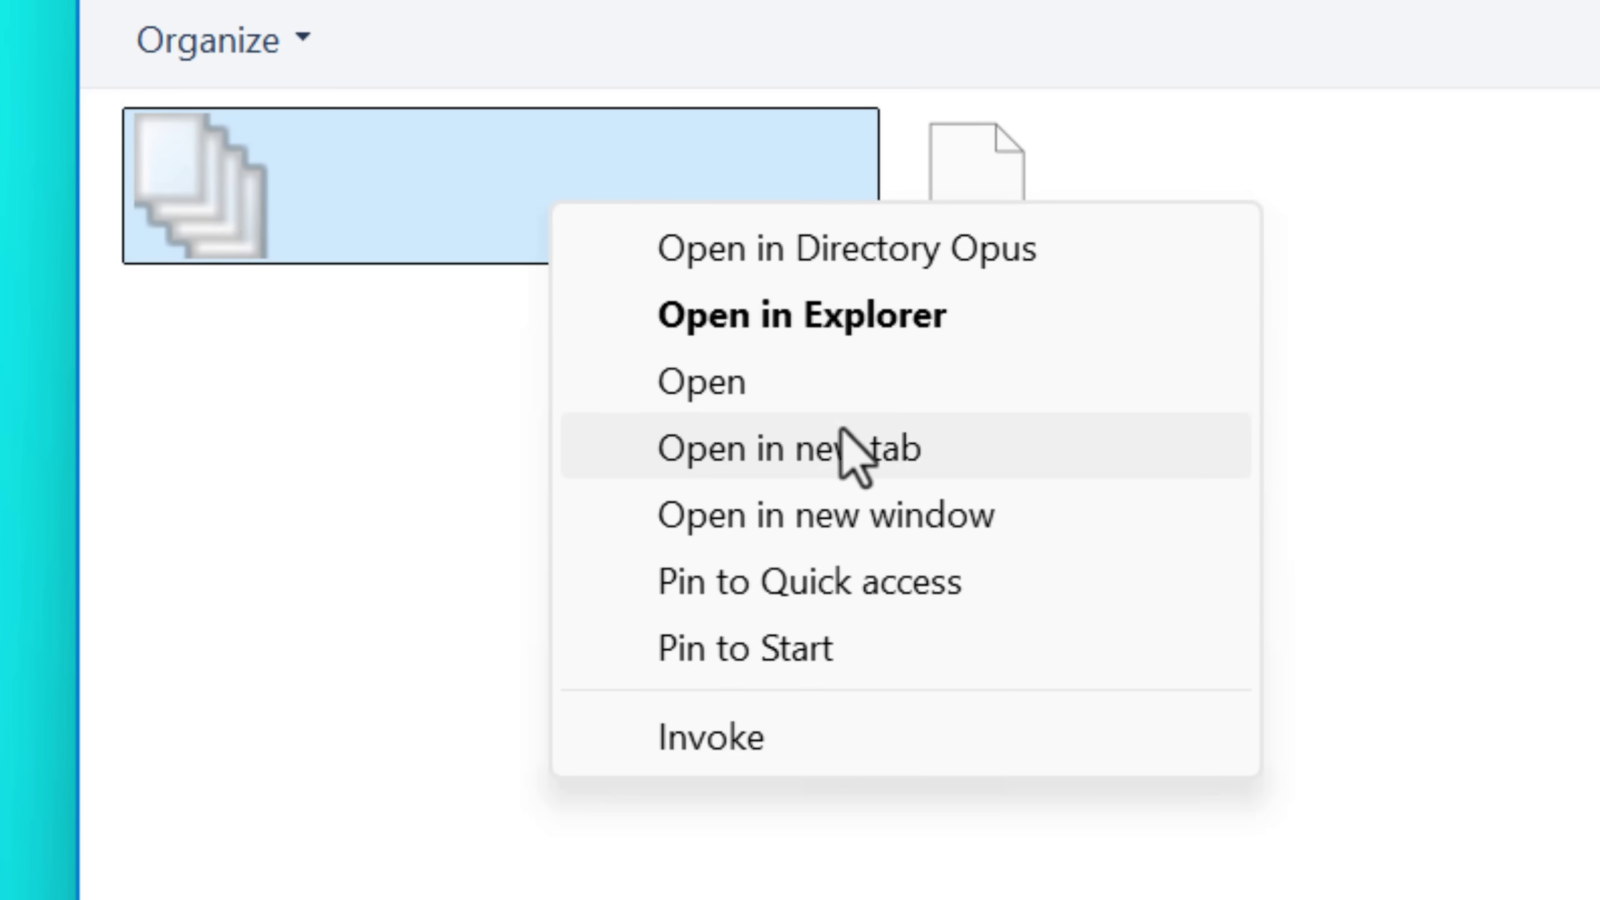
click(810, 750)
right_click(710, 425)
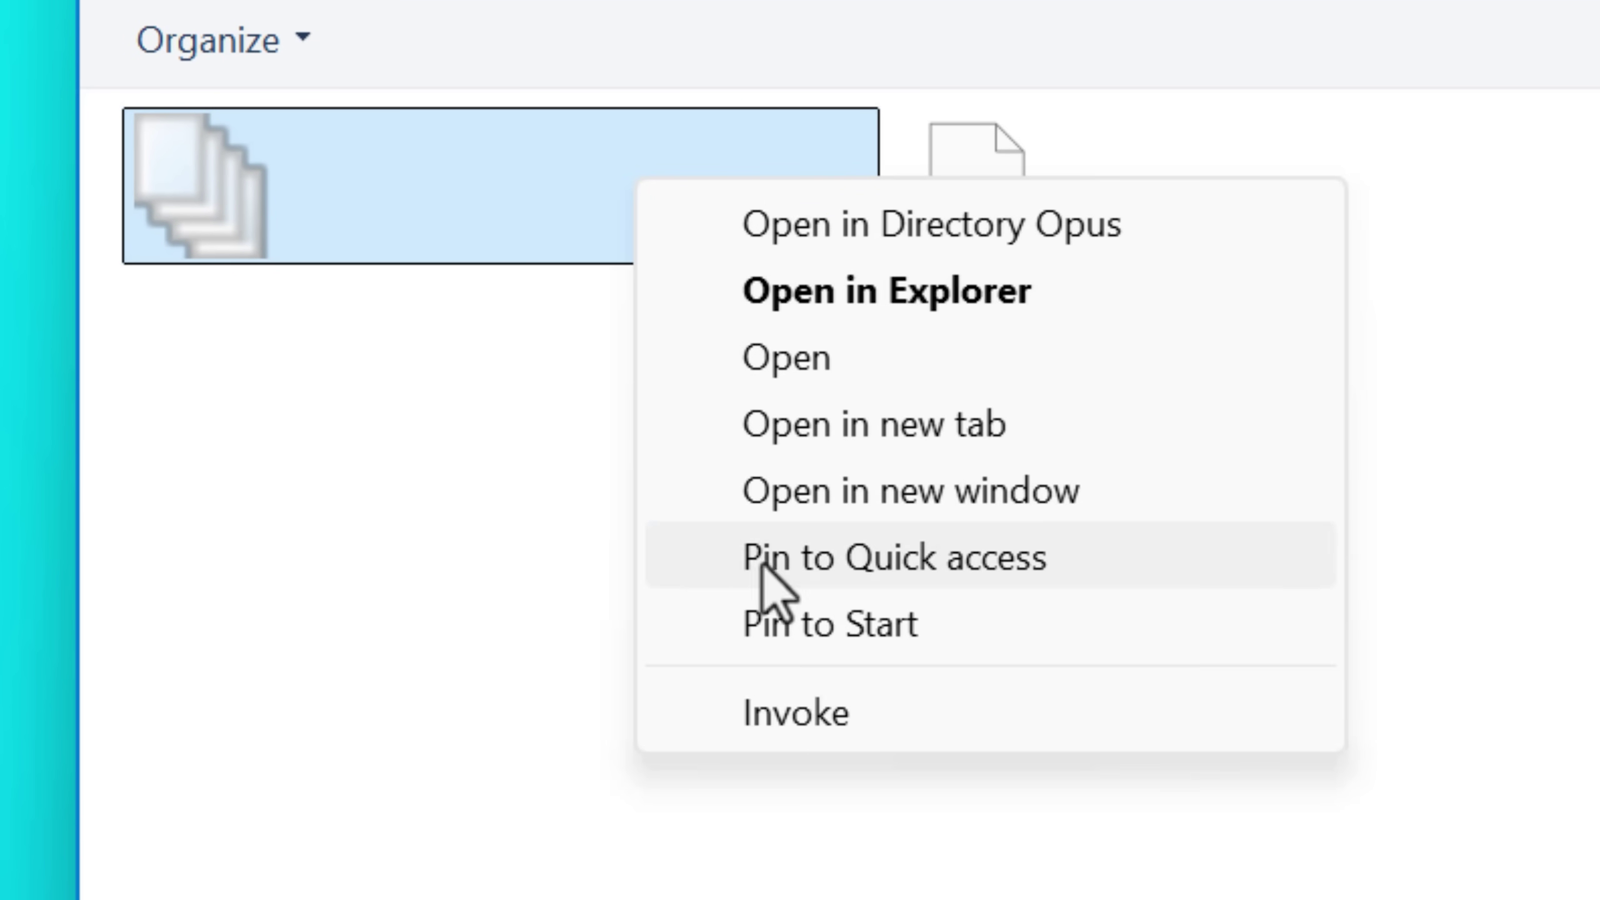
click(810, 719)
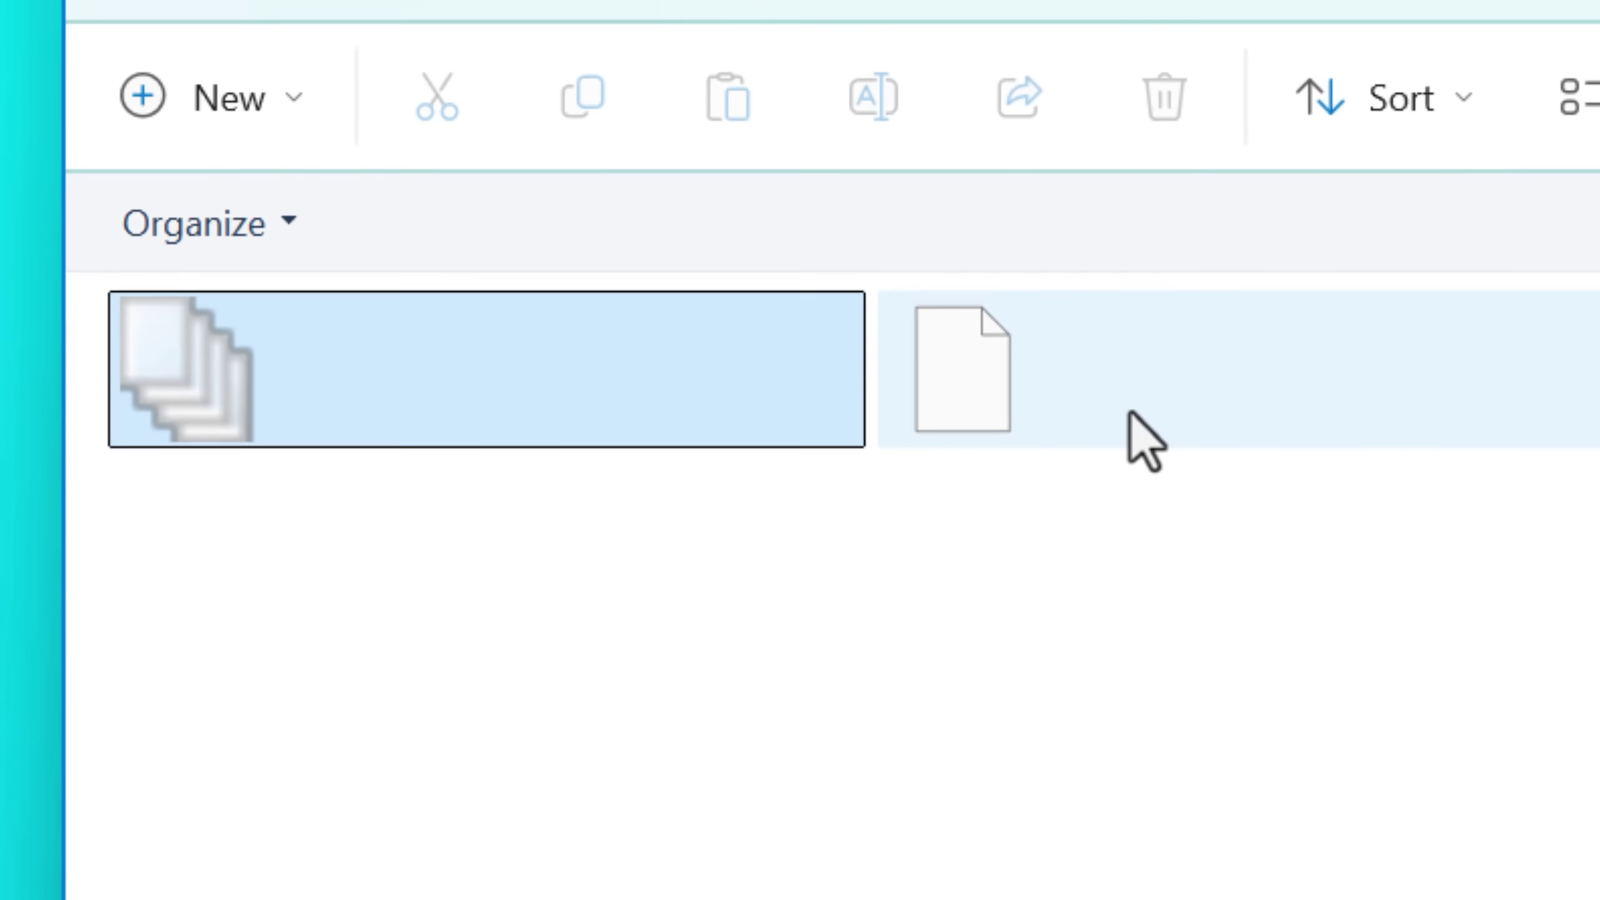
Reselect the stacked-pages item and open it as a folder of command icons
click(1145, 438)
click(600, 412)
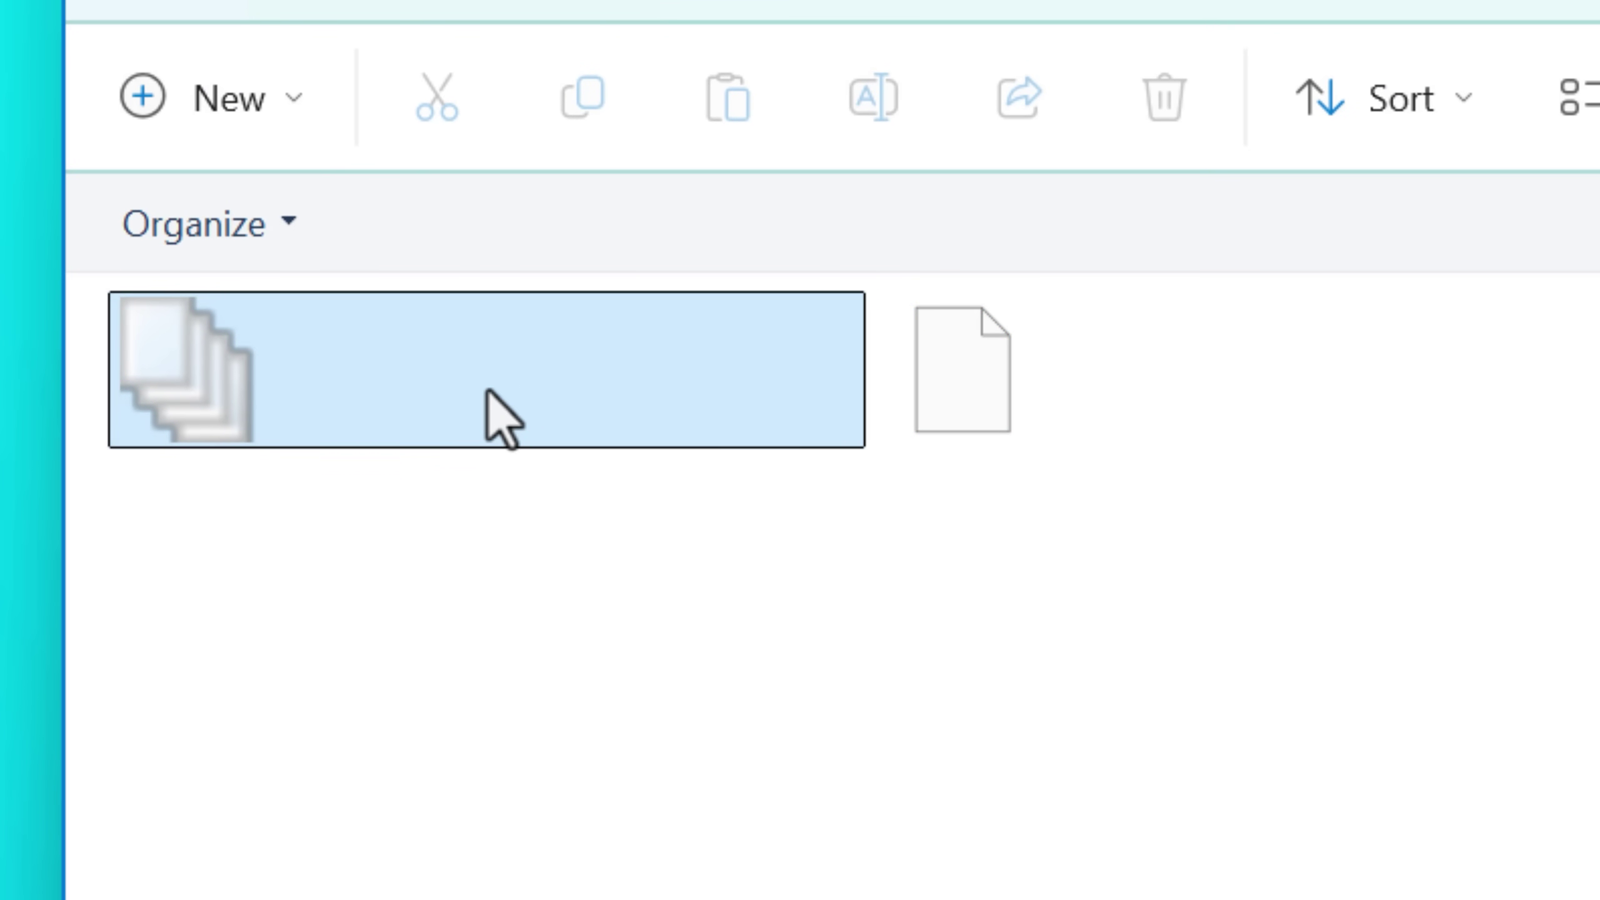
right_click(478, 371)
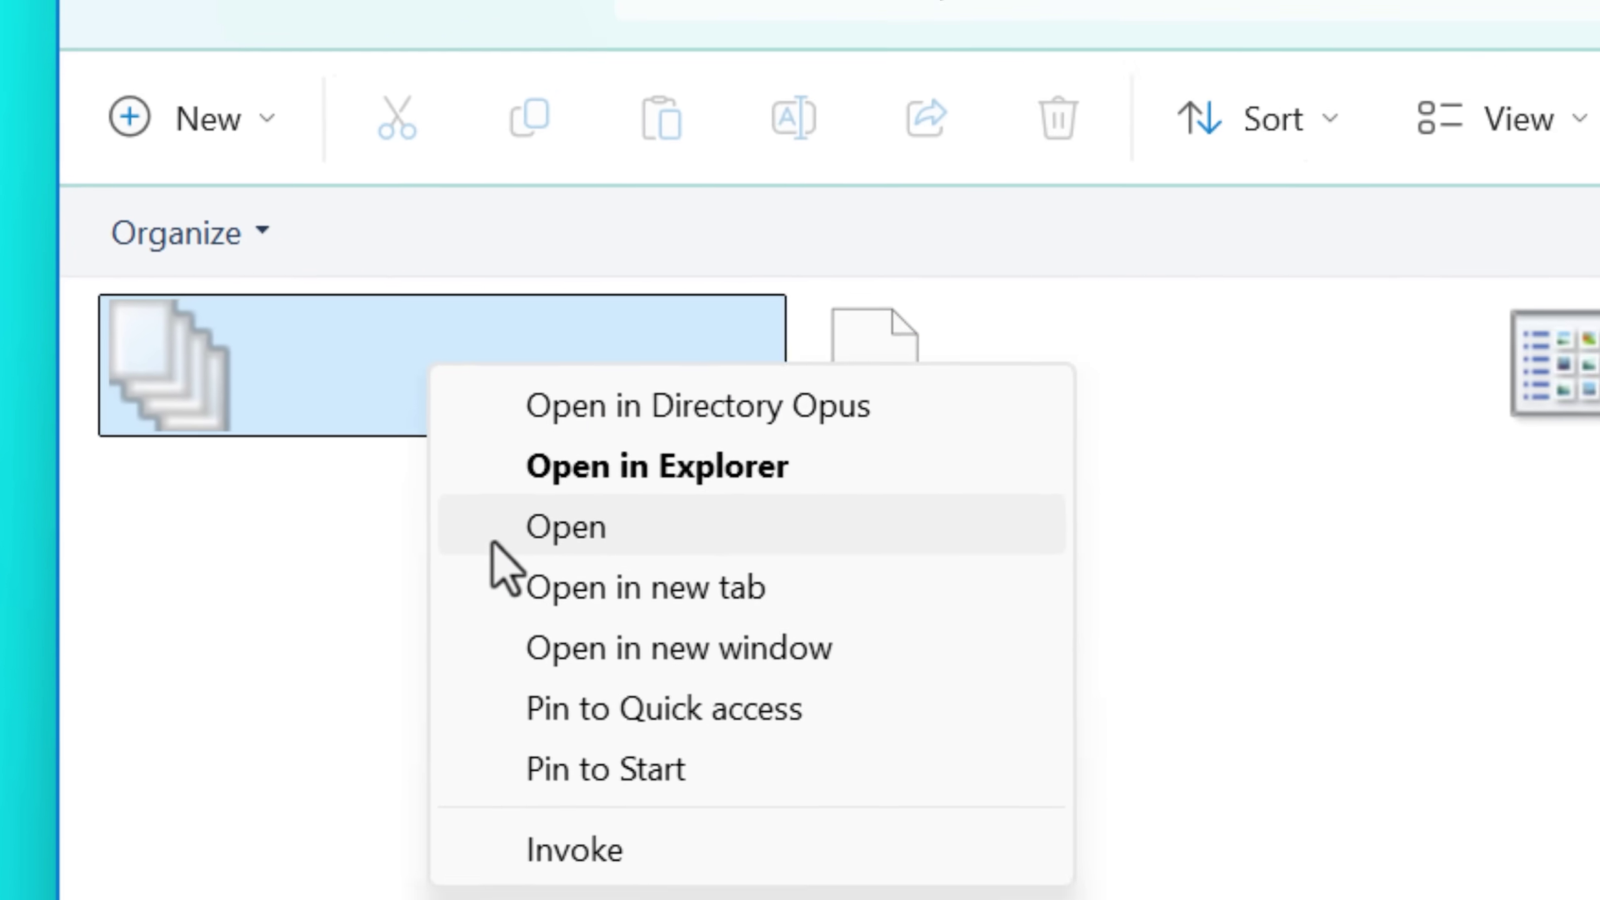
click(623, 548)
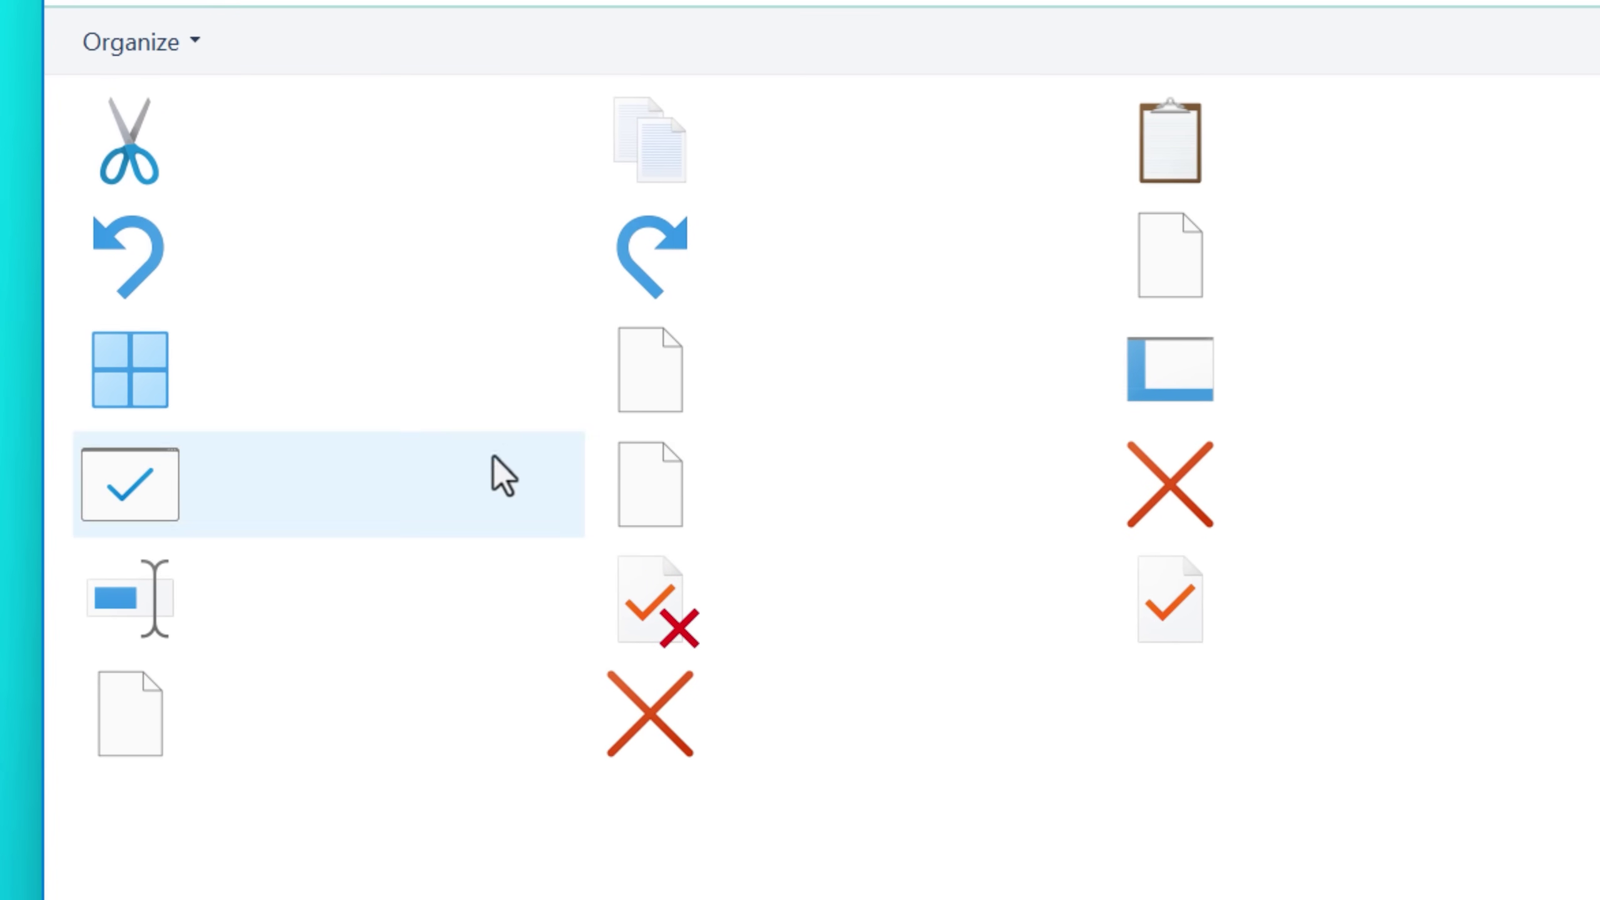
View the Start-grid command's actions without running it, then select the red X item
right_click(286, 391)
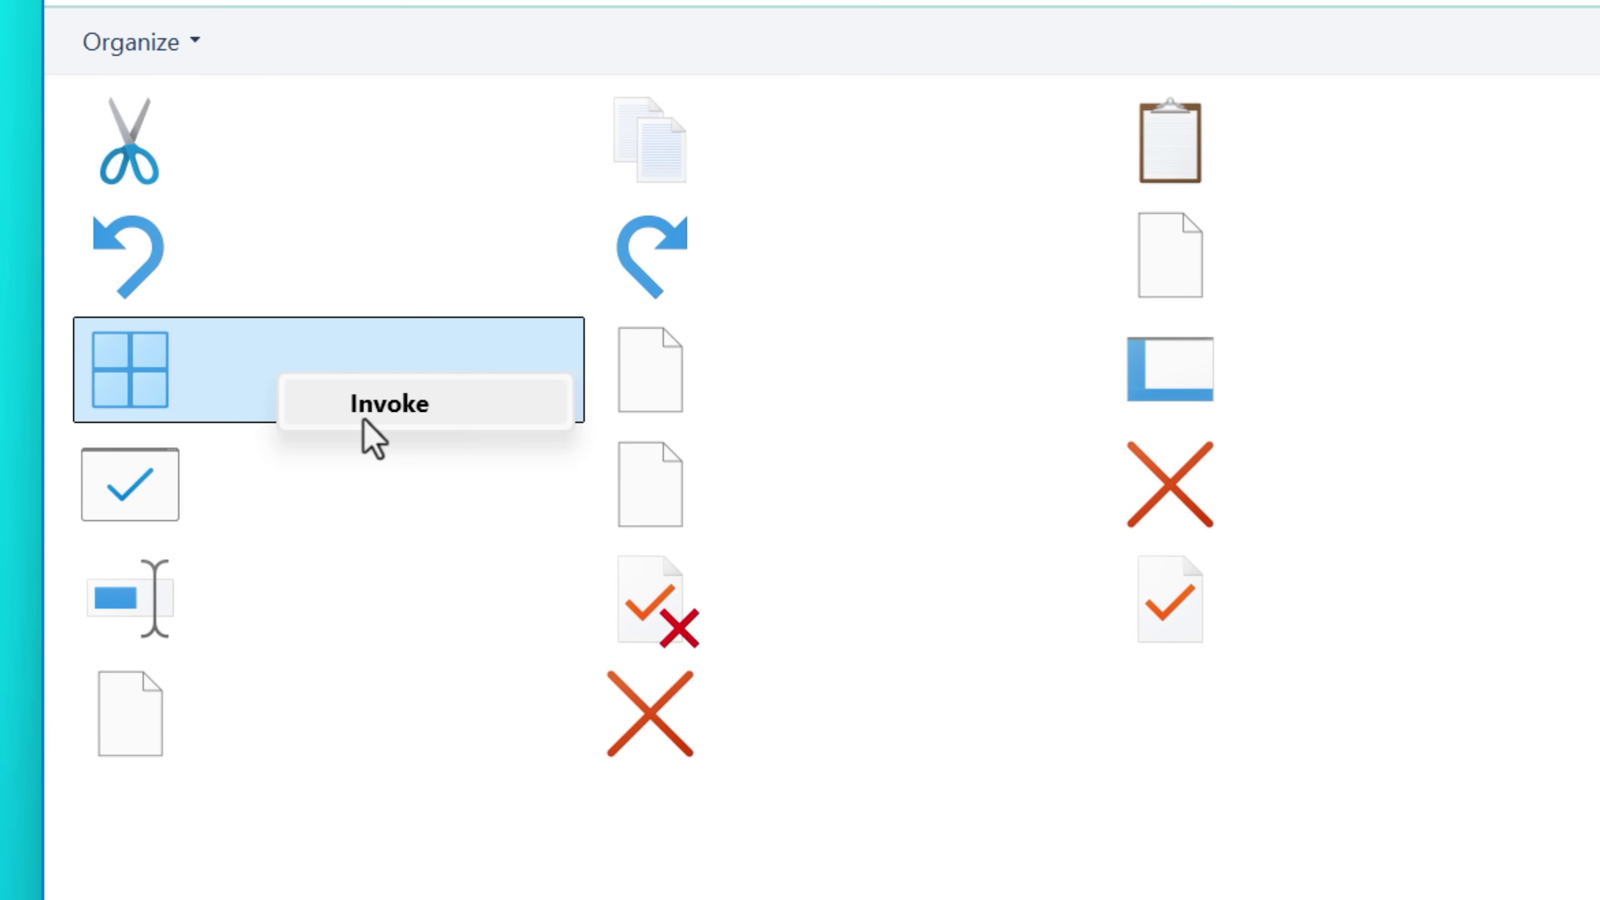
click(281, 487)
click(388, 513)
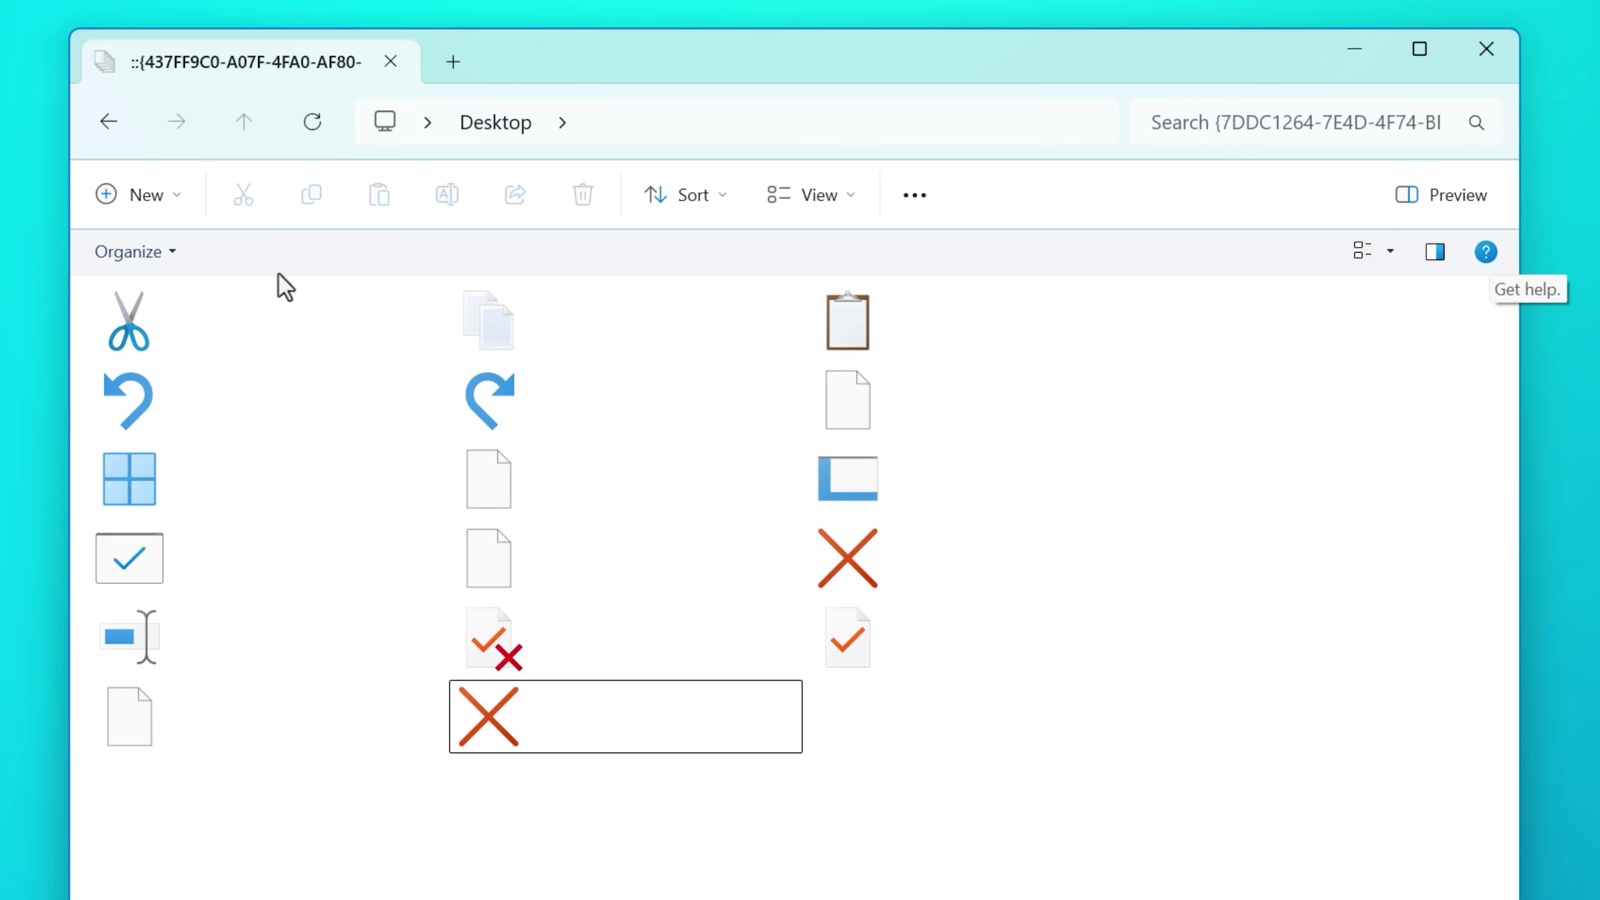
Show the Organize menu with Undo, Select all, Layout, Options and Close
click(135, 252)
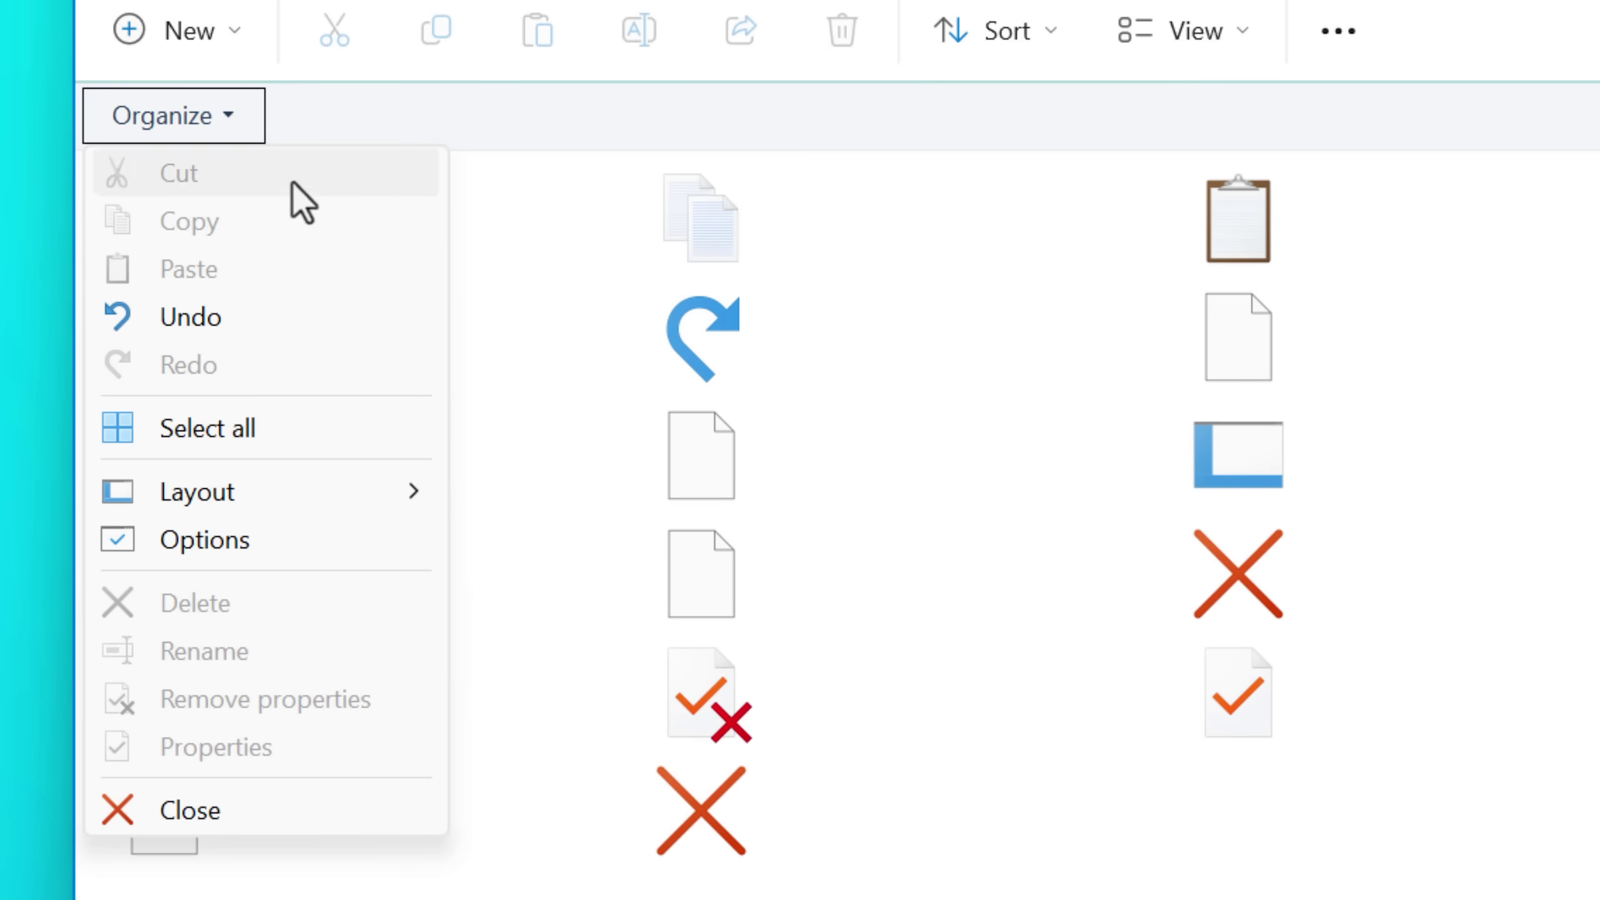
click(248, 125)
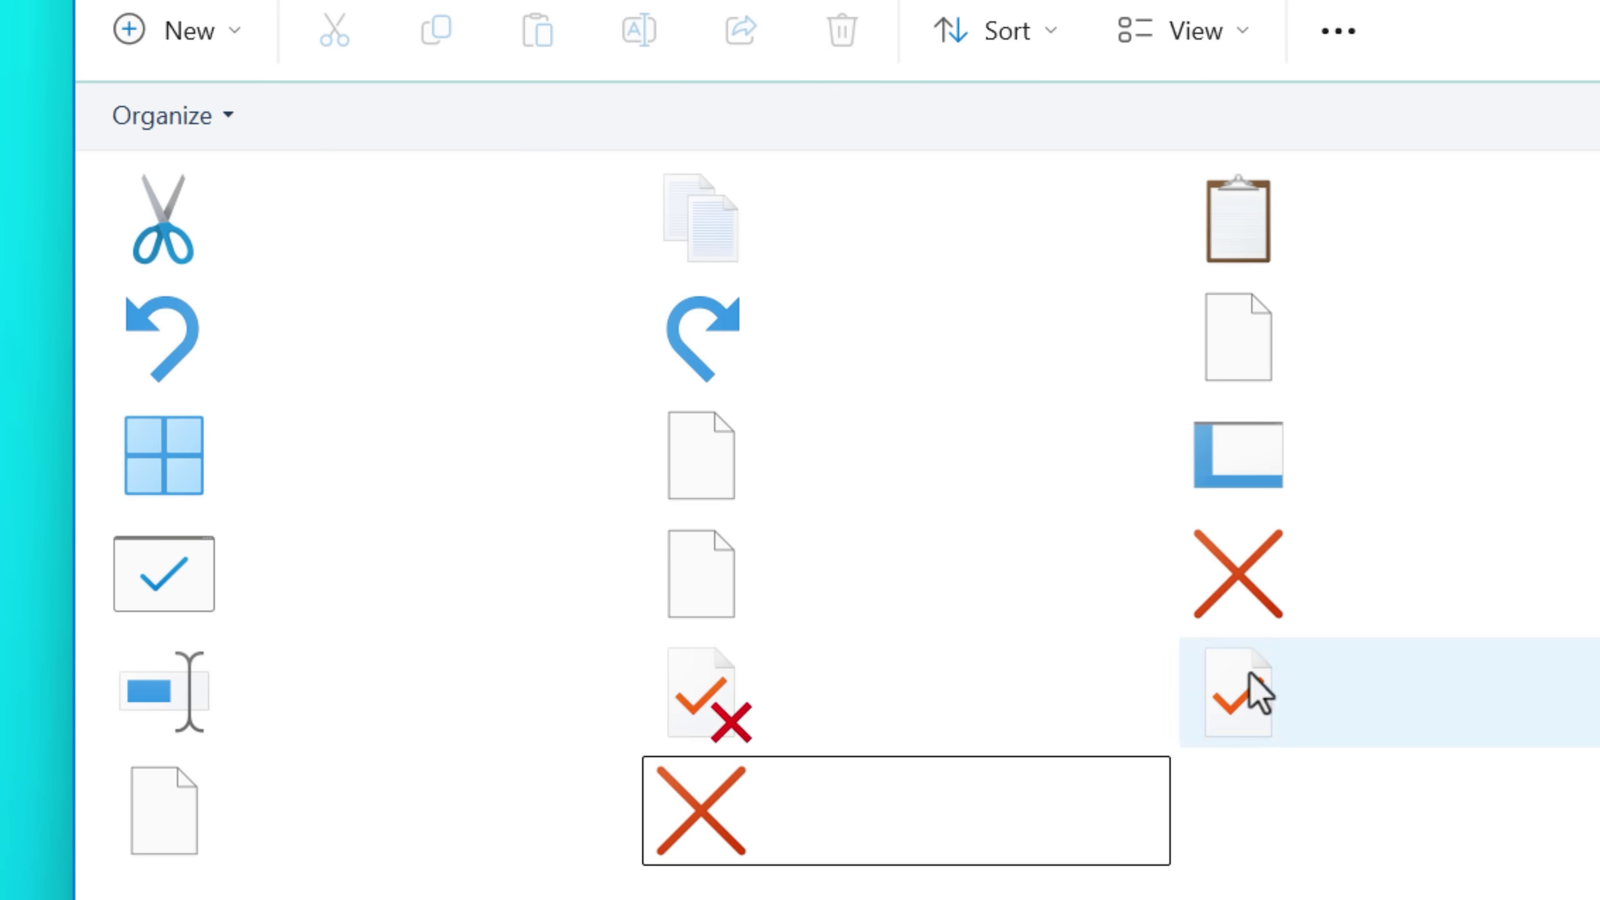
click(173, 115)
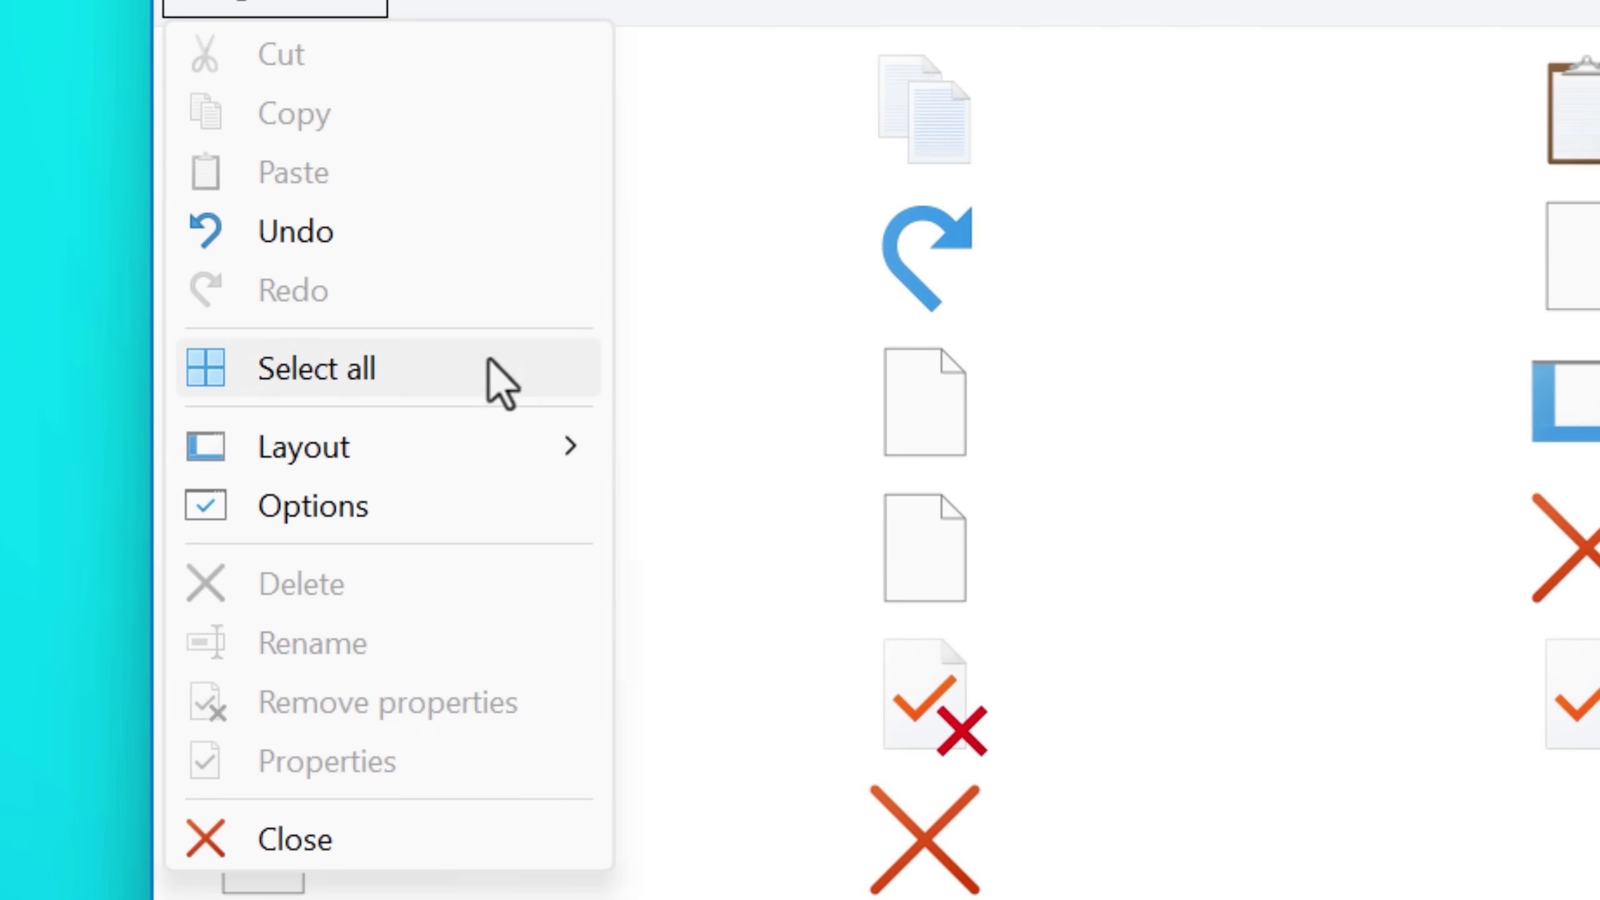
Select the grid item and all items with Ctrl+A, checking the grid item's actions
click(696, 850)
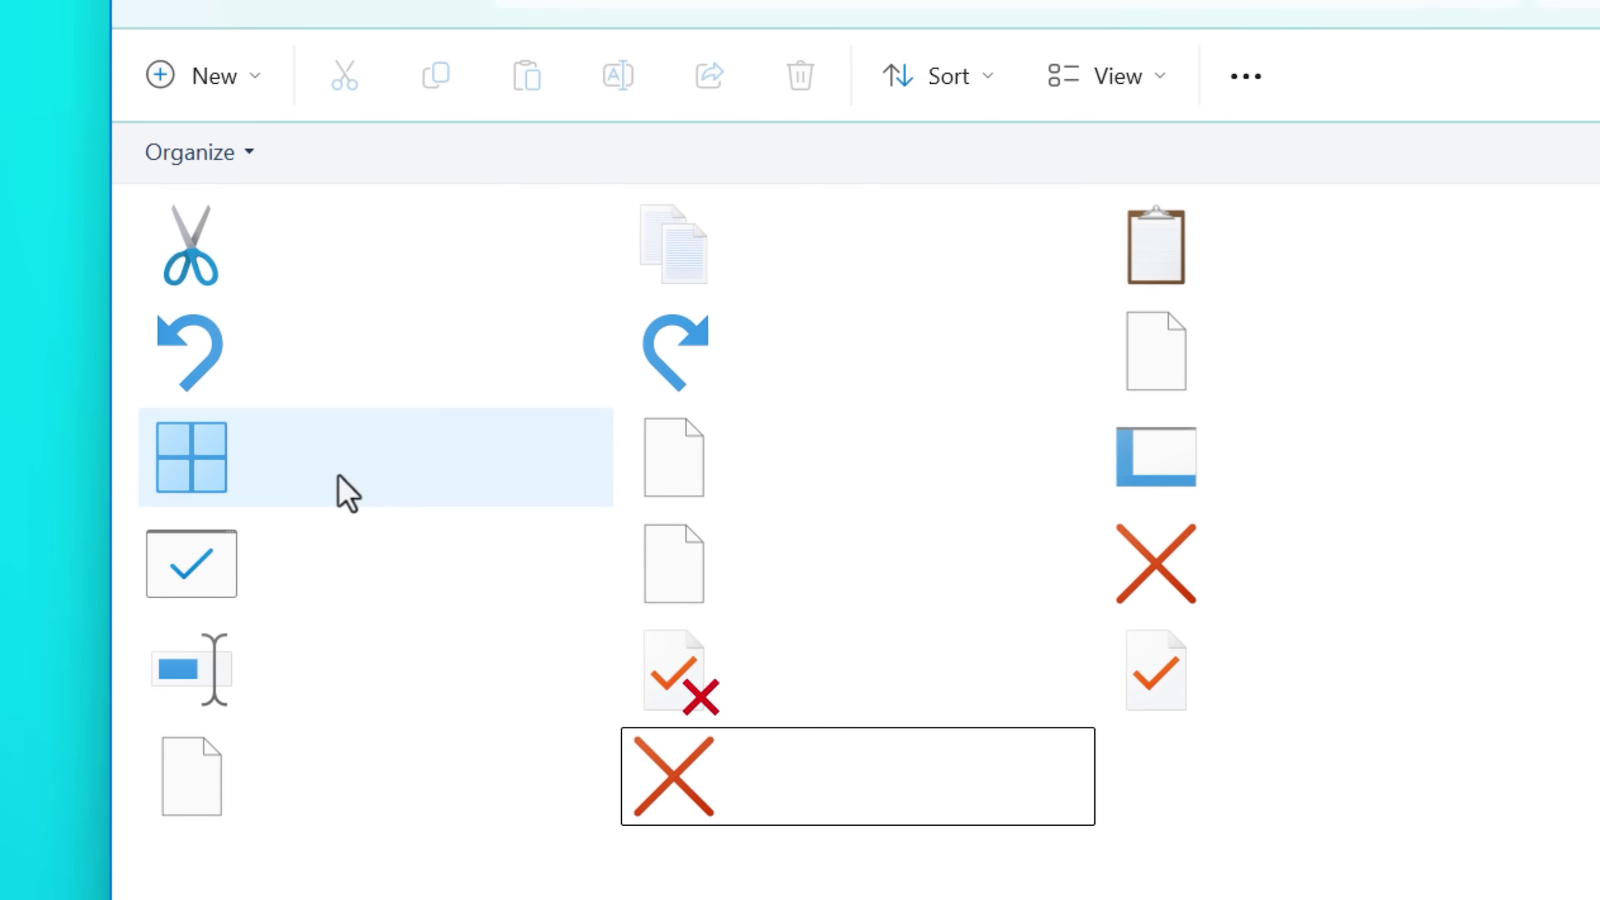
click(346, 492)
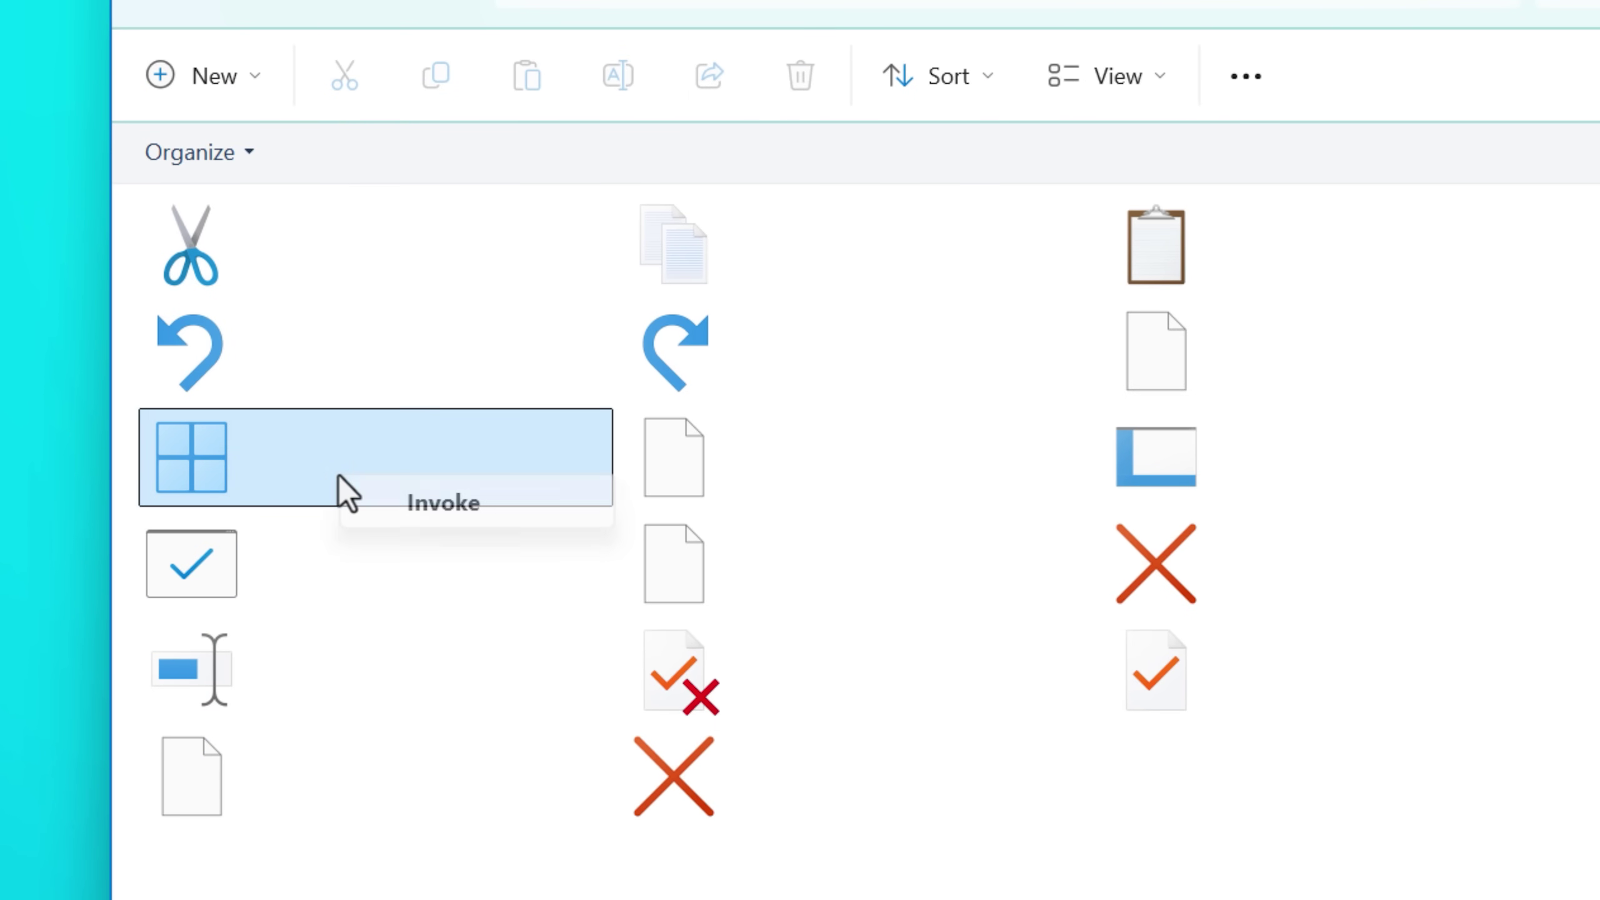
key(ctrl+a)
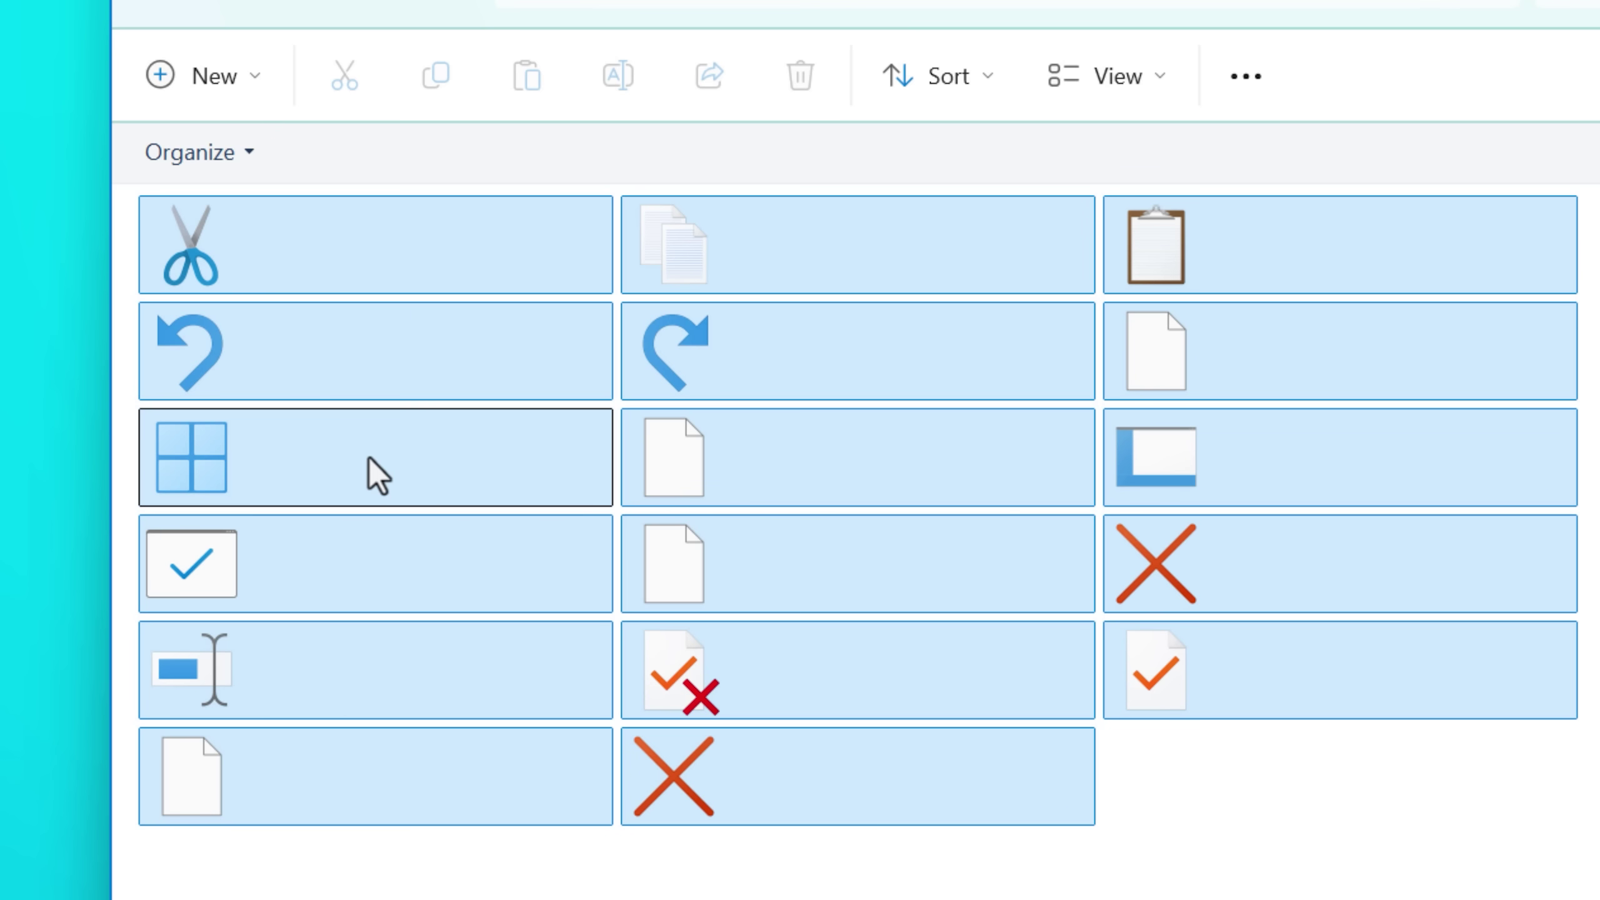
right_click(378, 473)
key(Escape)
click(378, 488)
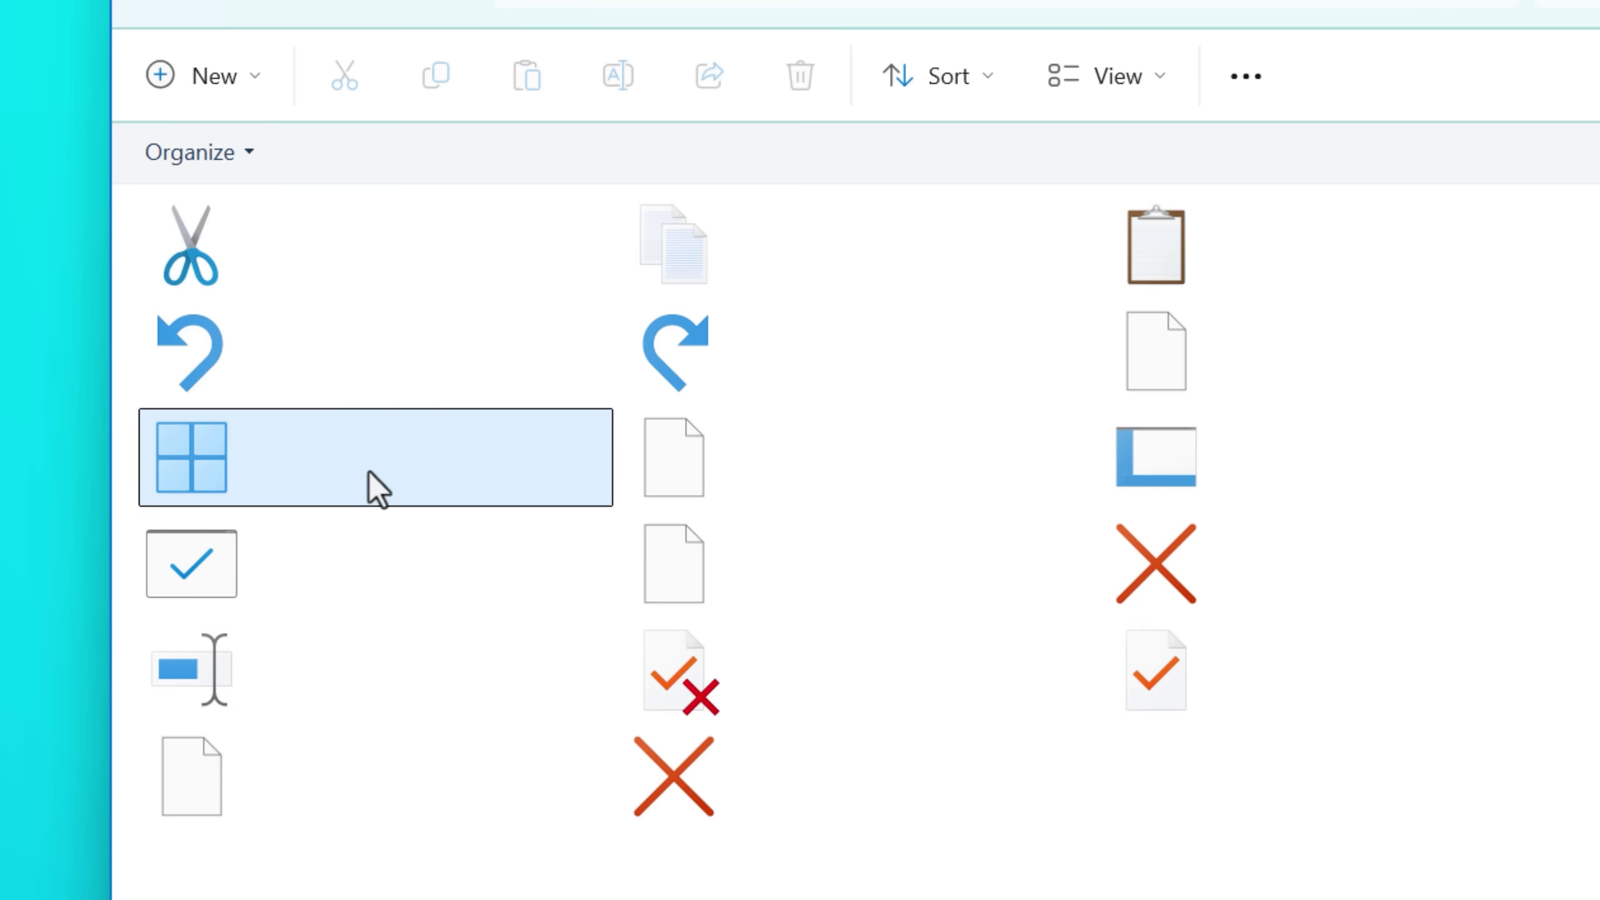
key(ctrl+a)
key(Escape)
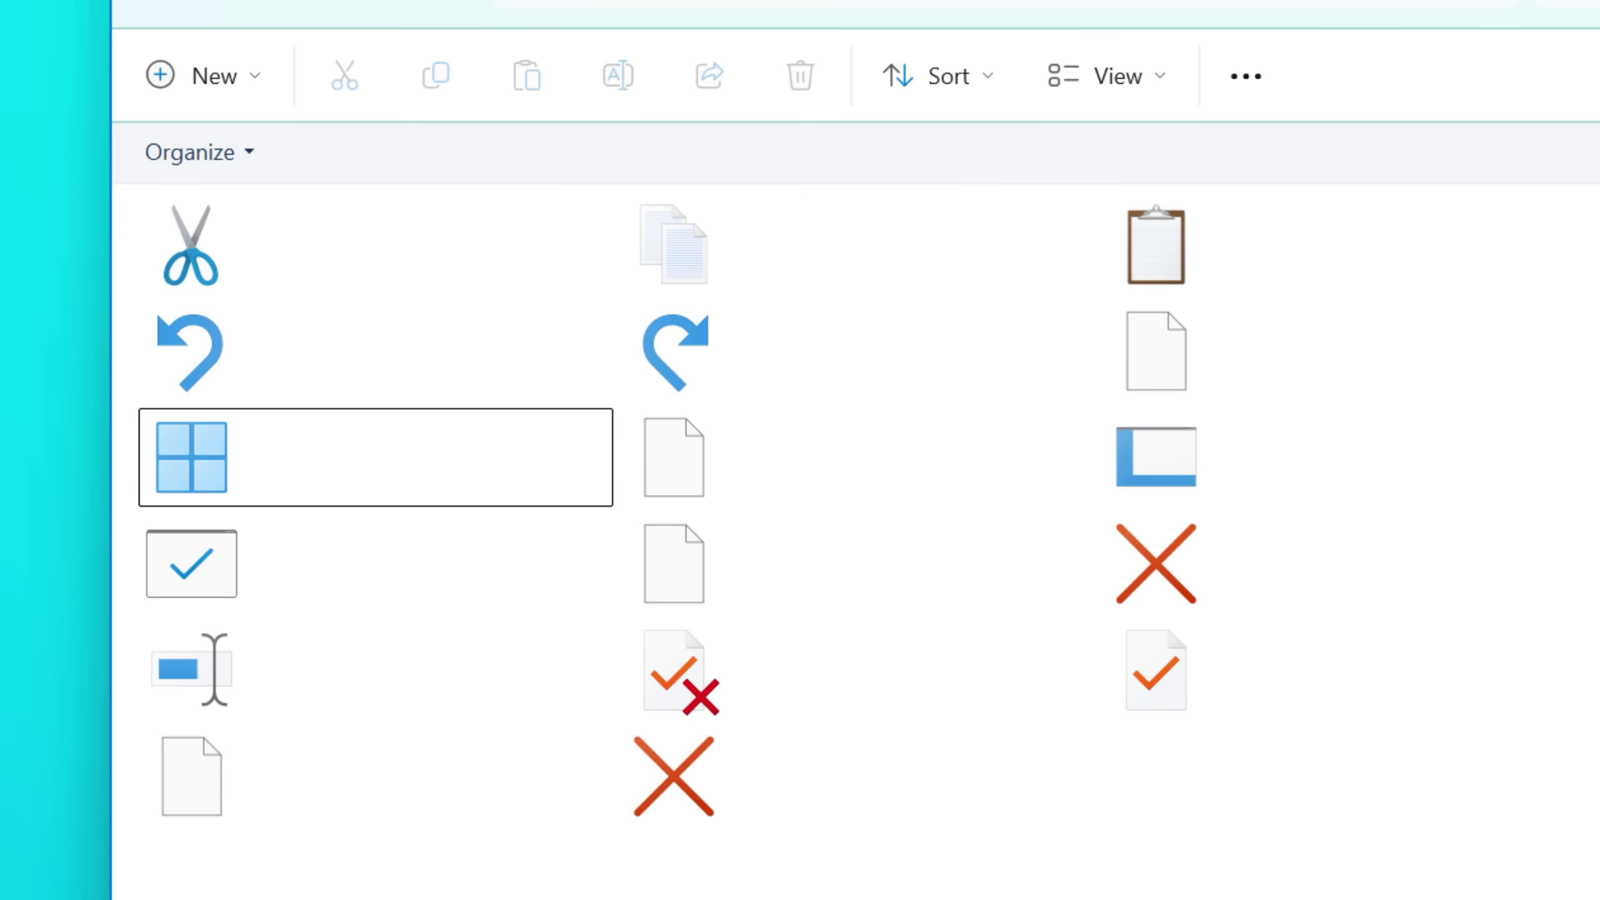
Check the available actions for the checkmark and blue-bar command items
click(413, 565)
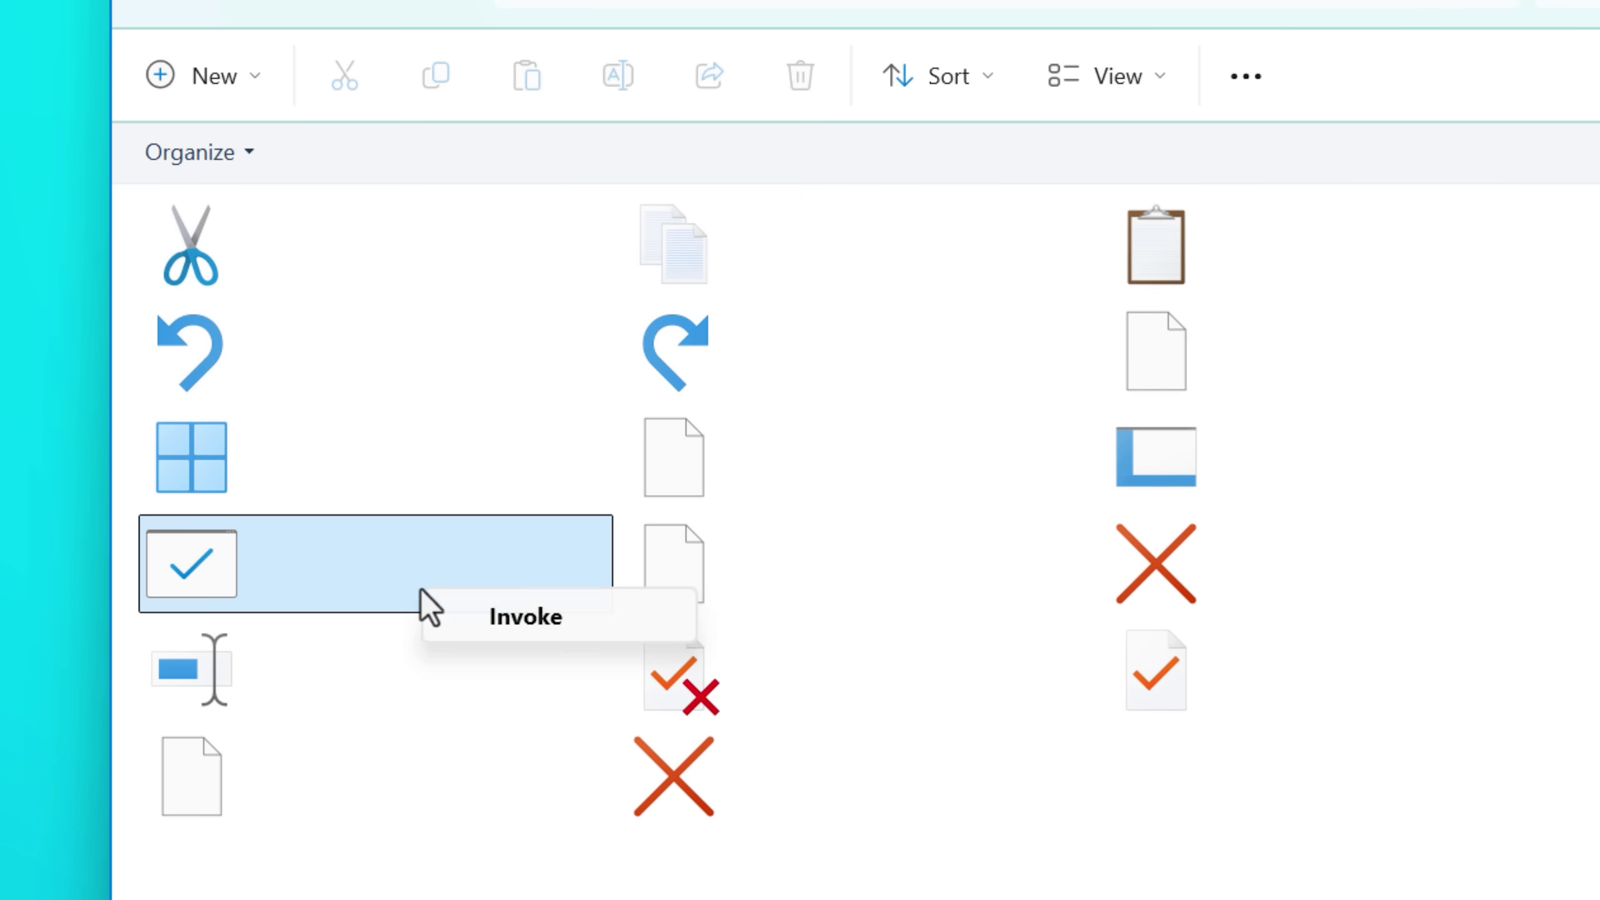
right_click(743, 473)
key(Escape)
key(Up)
key(Up)
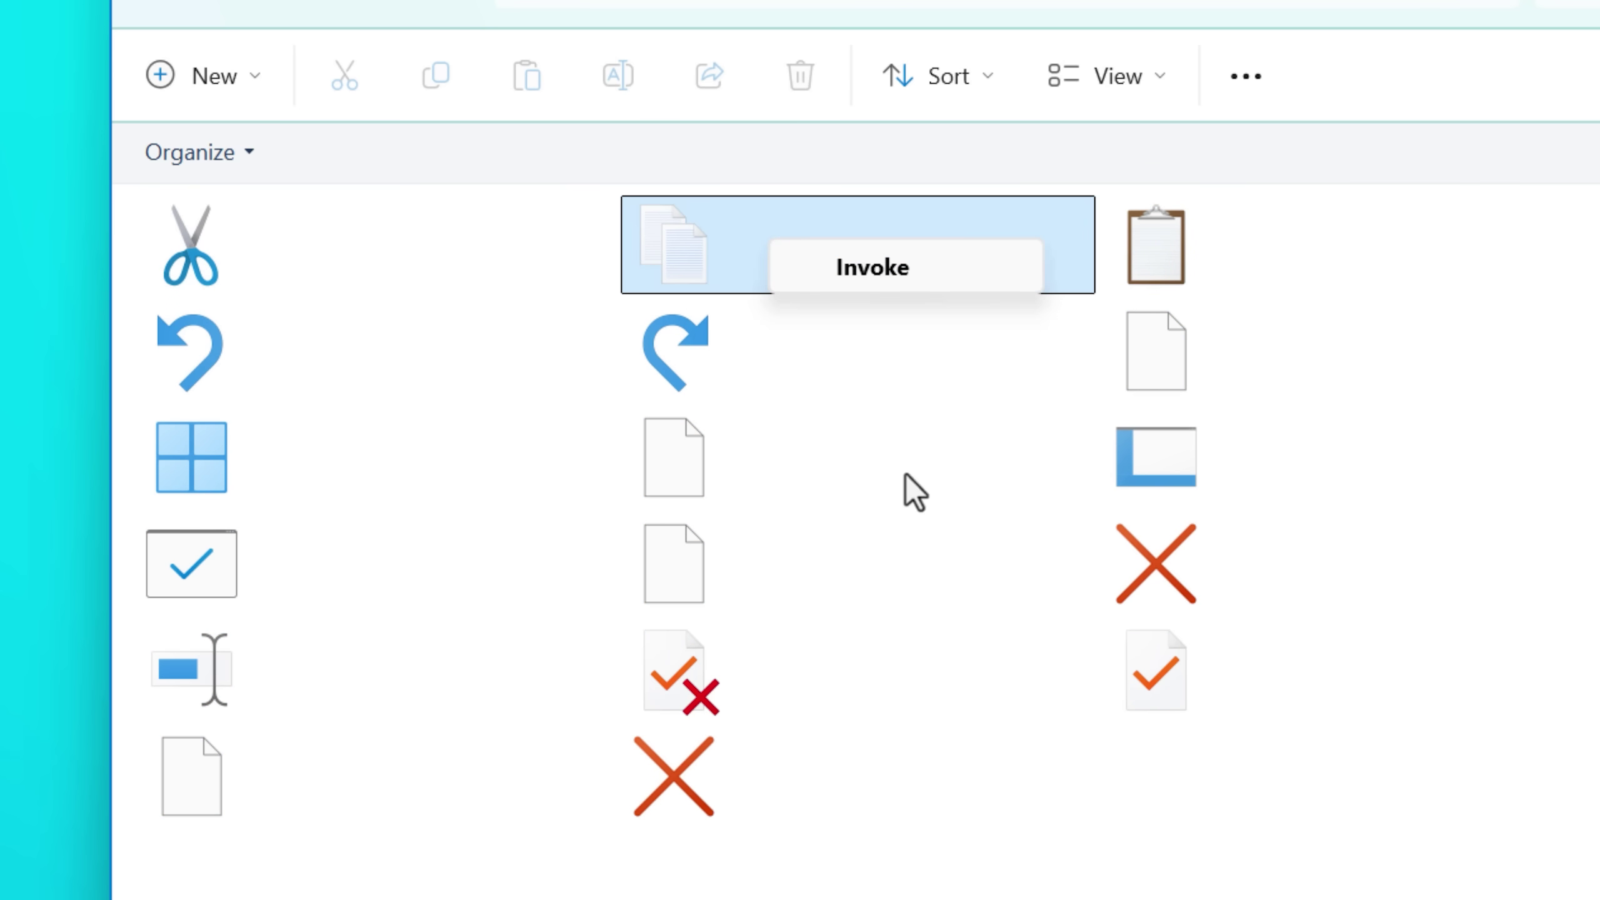
right_click(1156, 457)
key(Escape)
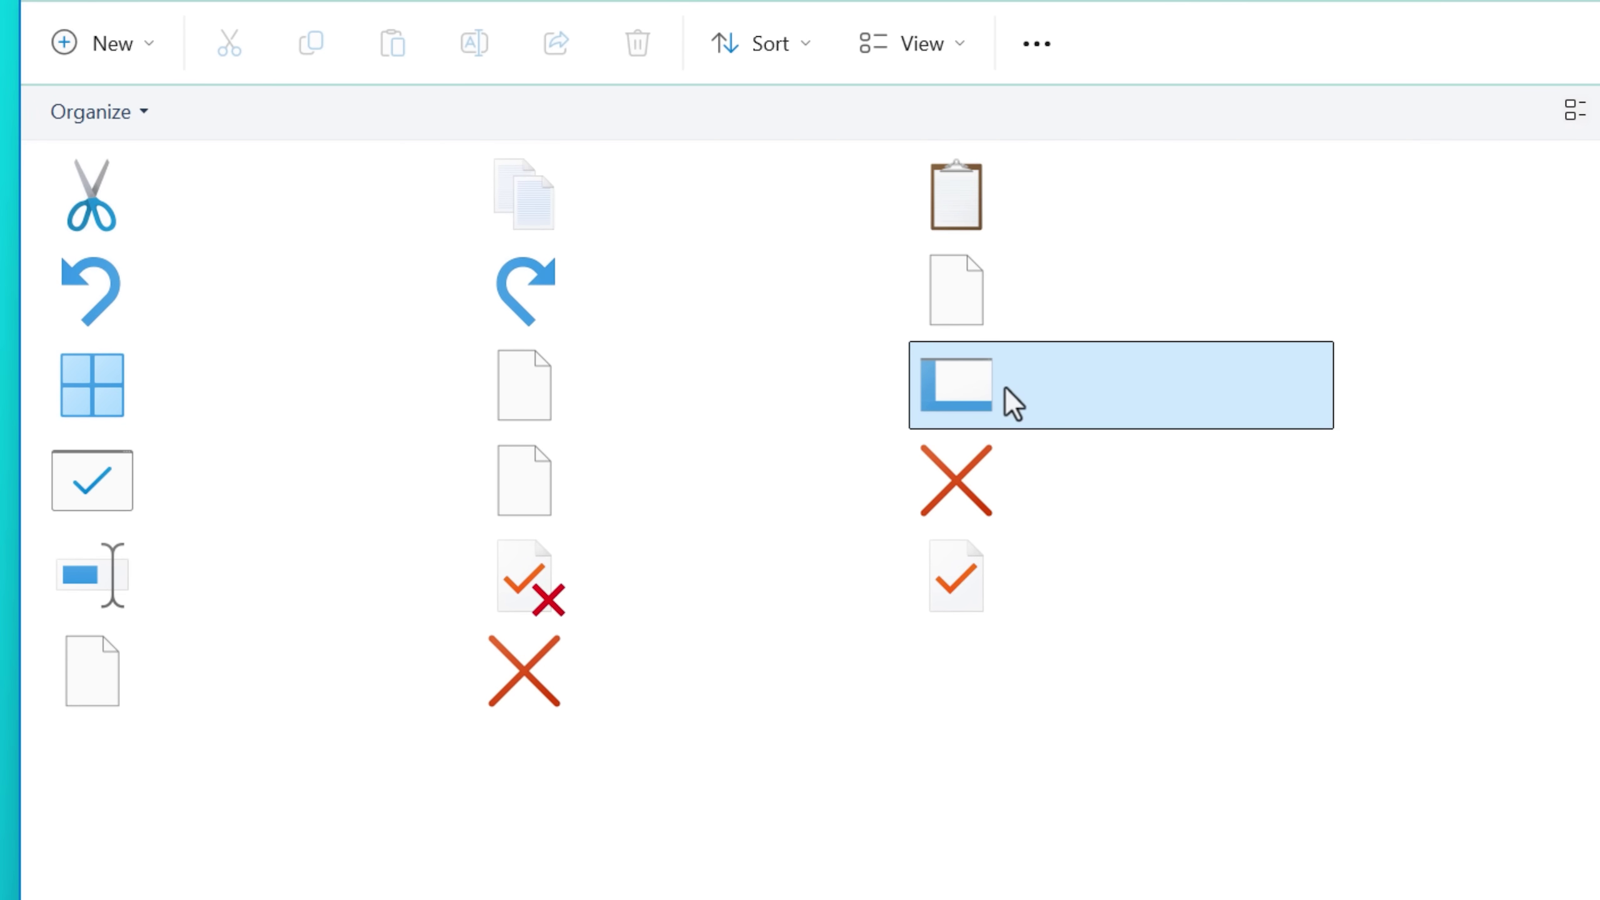
Open the blue-bar item, inspecting its five sub-items and the Organize layout options
double_click(1028, 380)
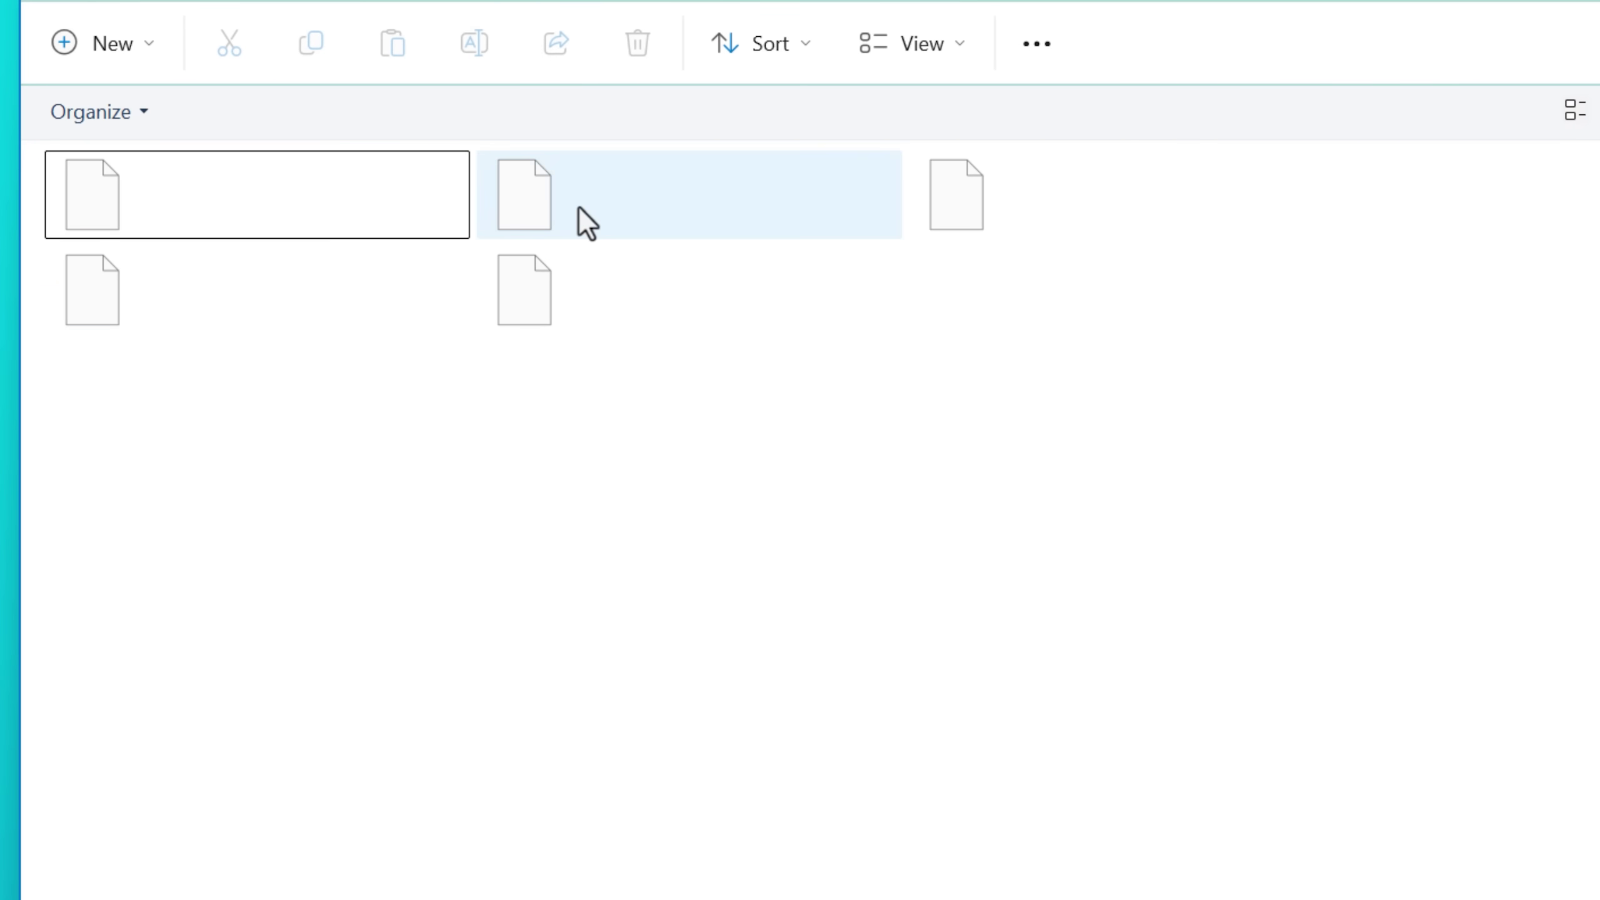
click(194, 132)
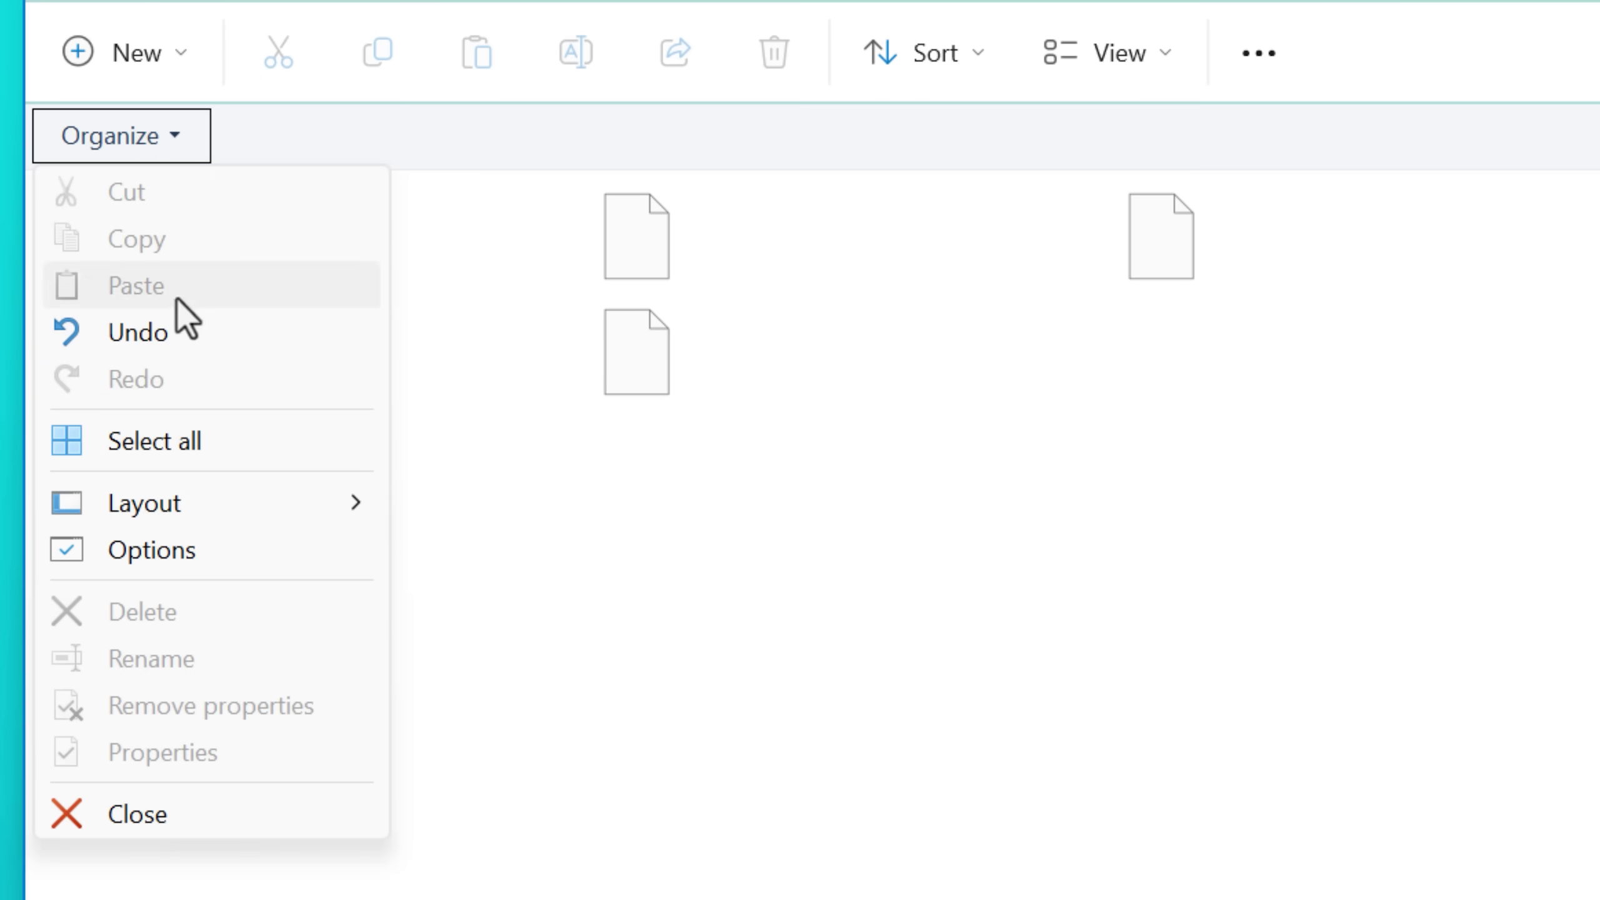
mouse_move(200, 503)
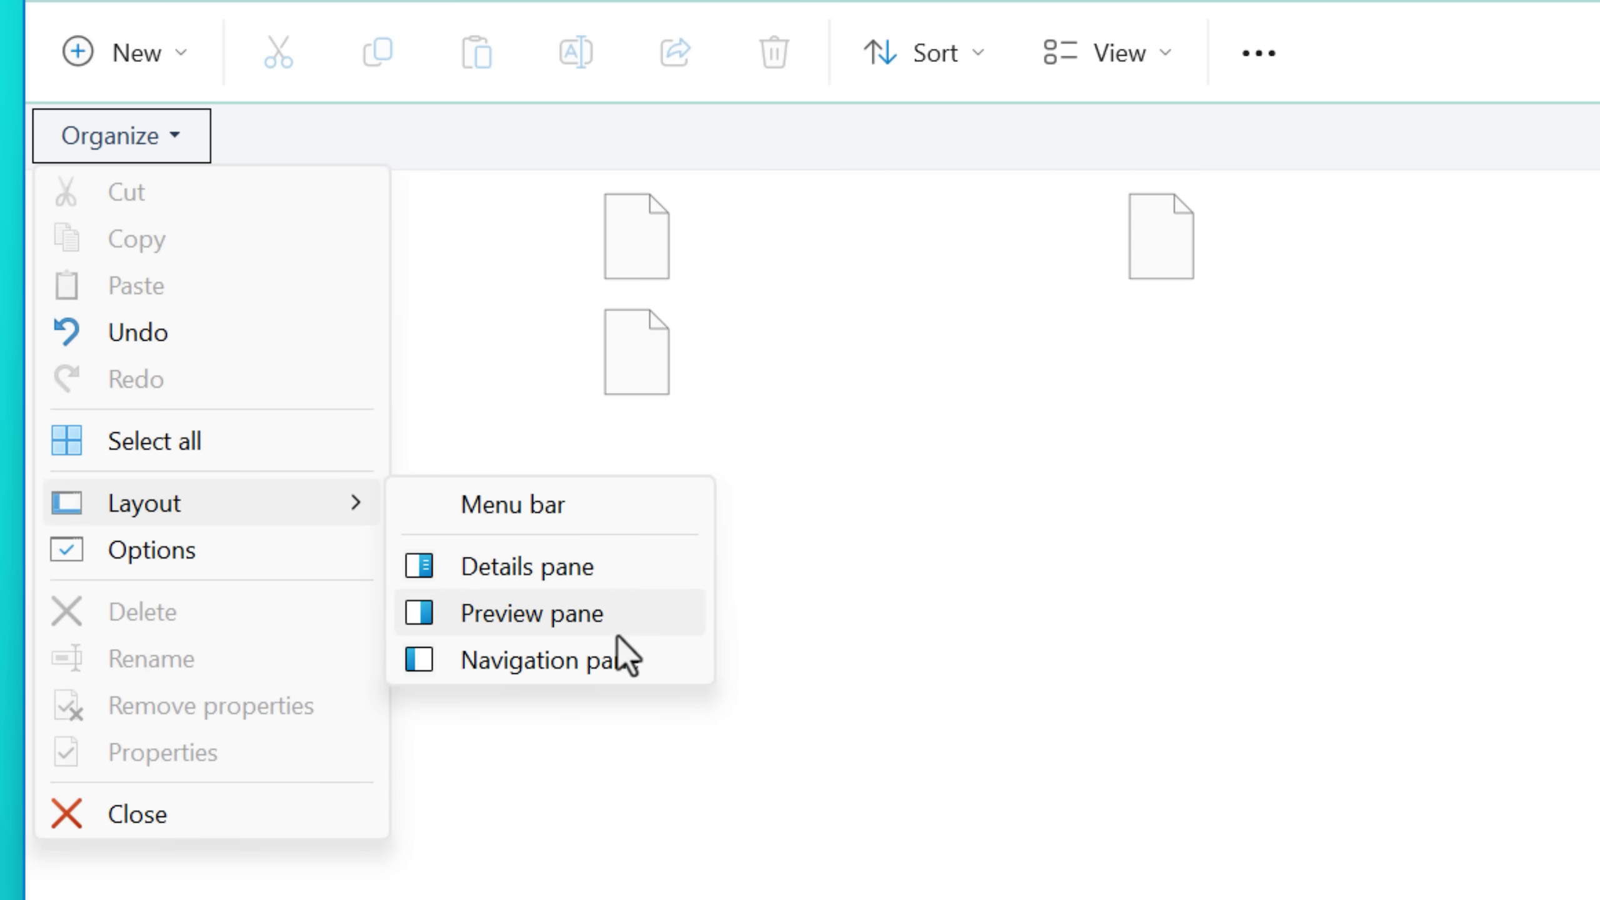
click(763, 475)
right_click(707, 257)
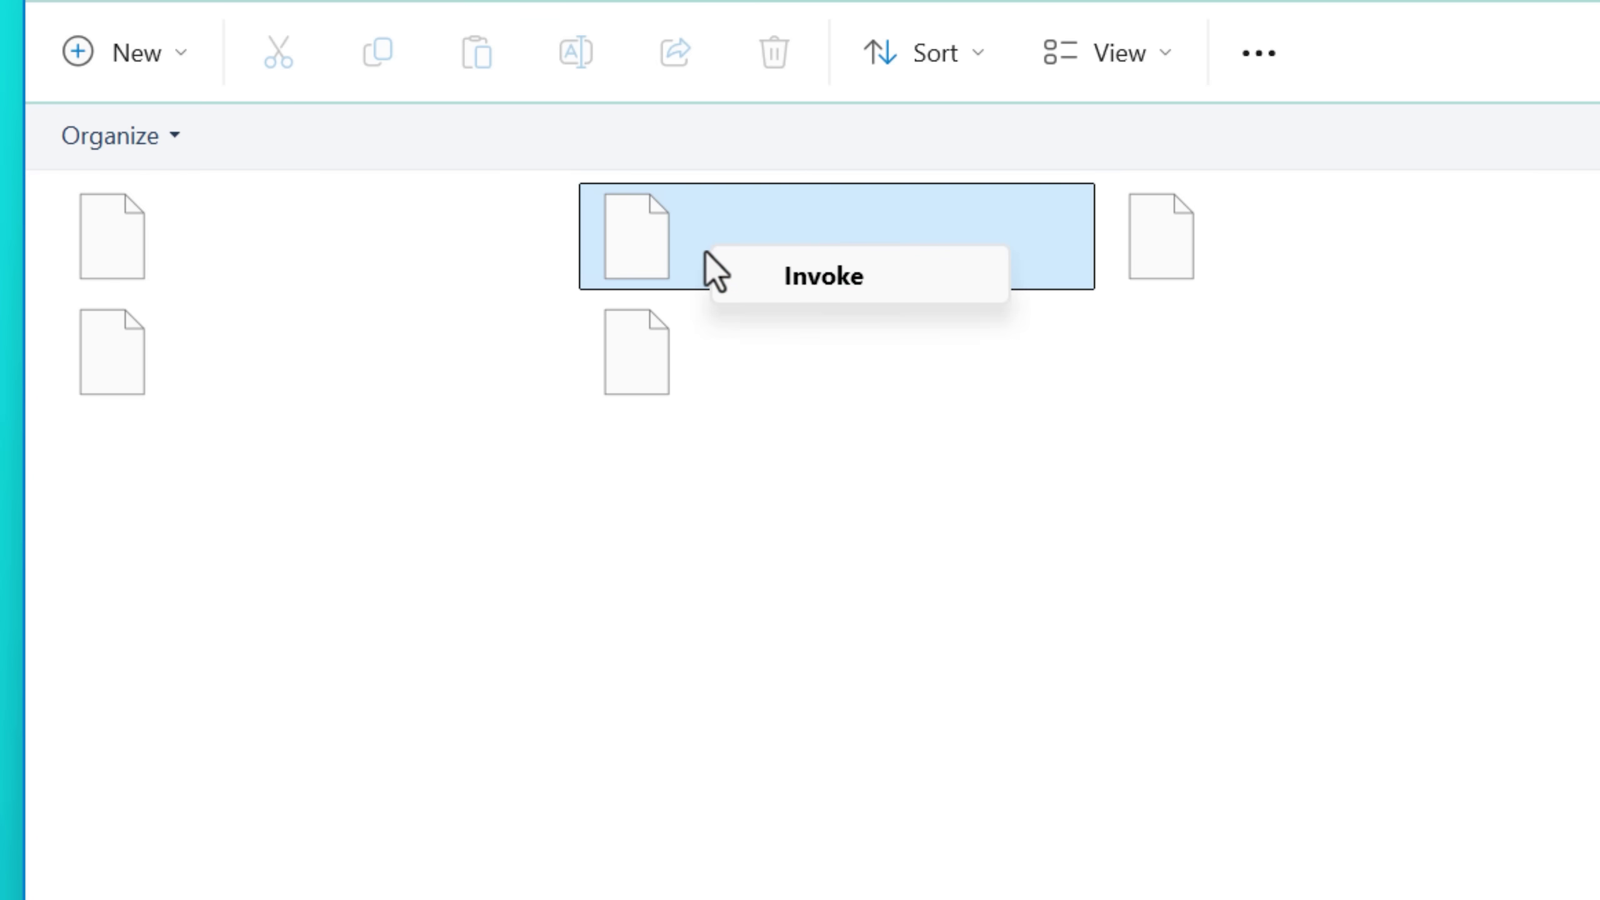
right_click(675, 362)
click(307, 344)
click(165, 148)
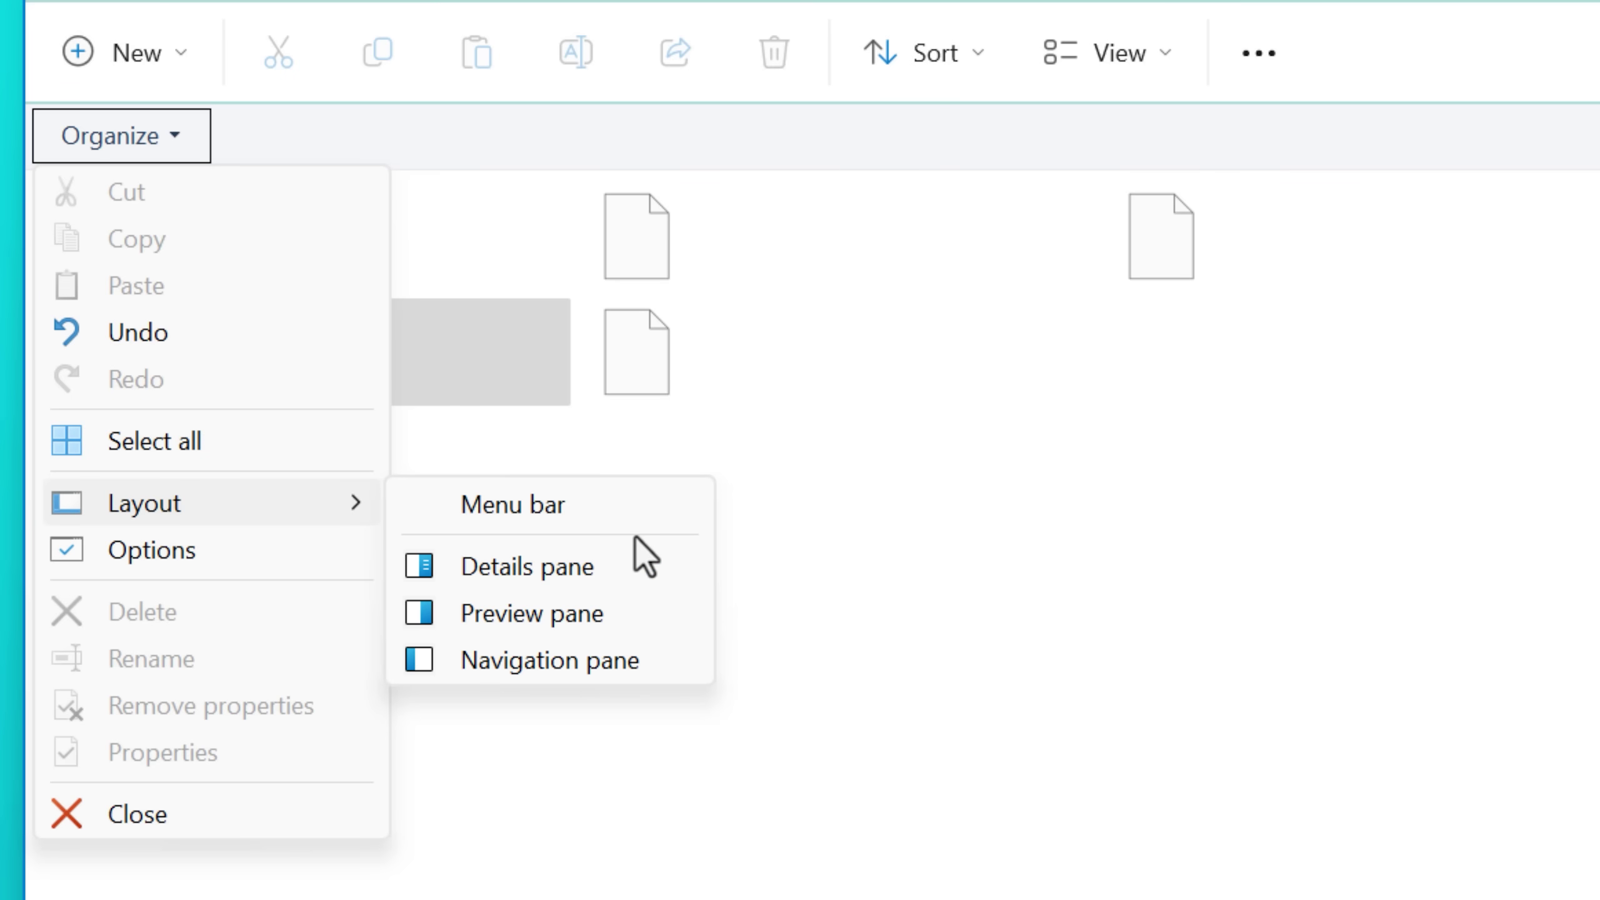
click(636, 538)
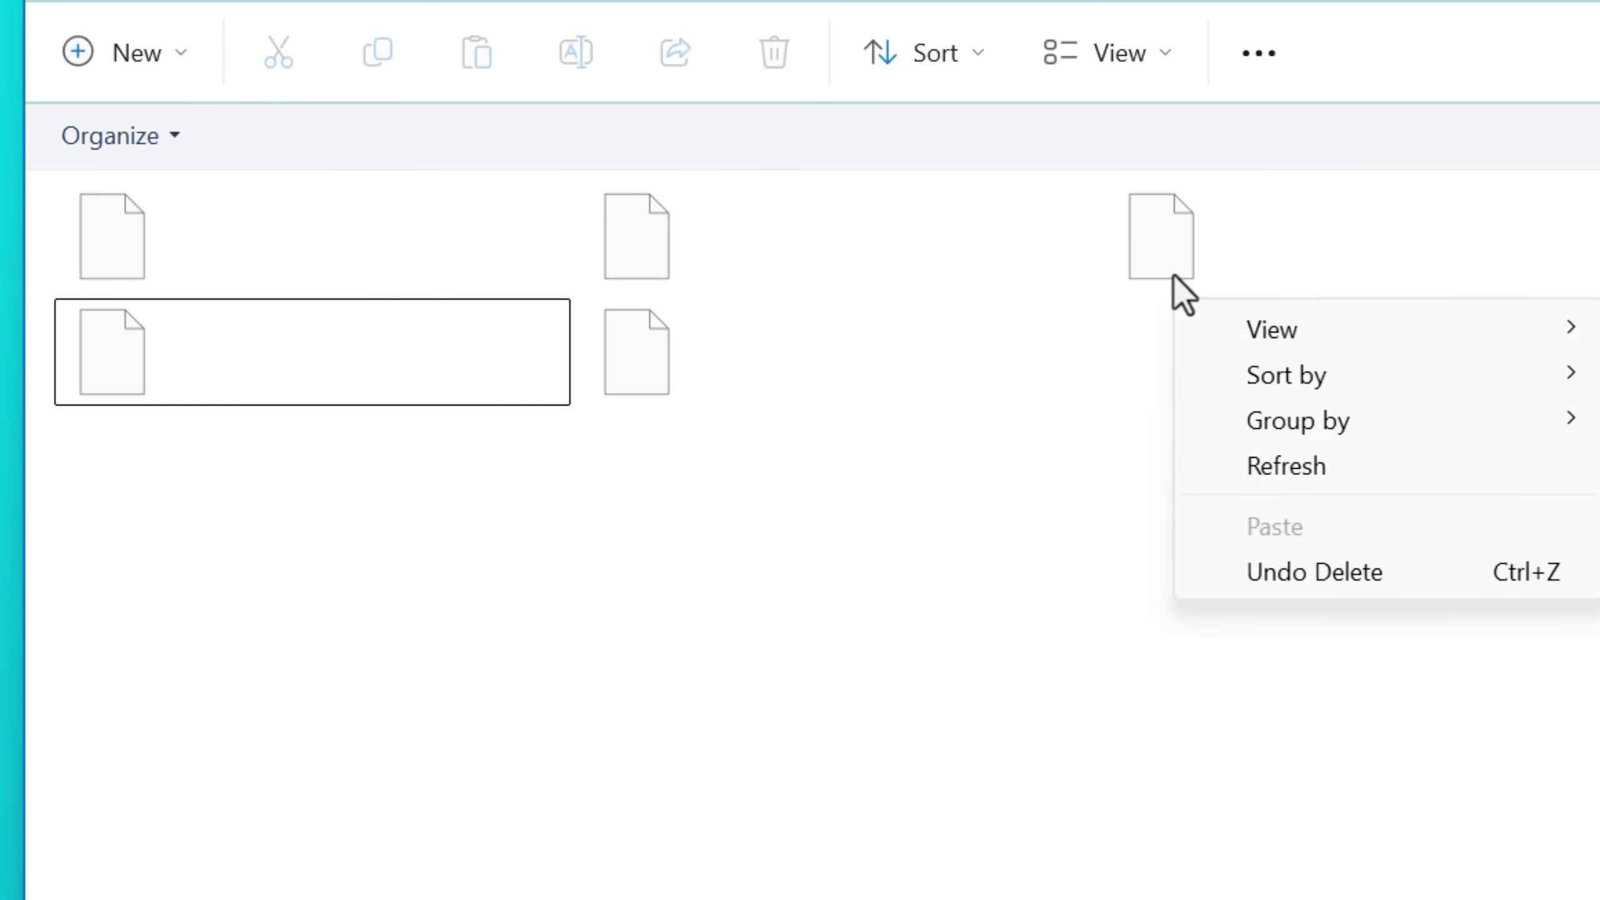
right_click(1163, 251)
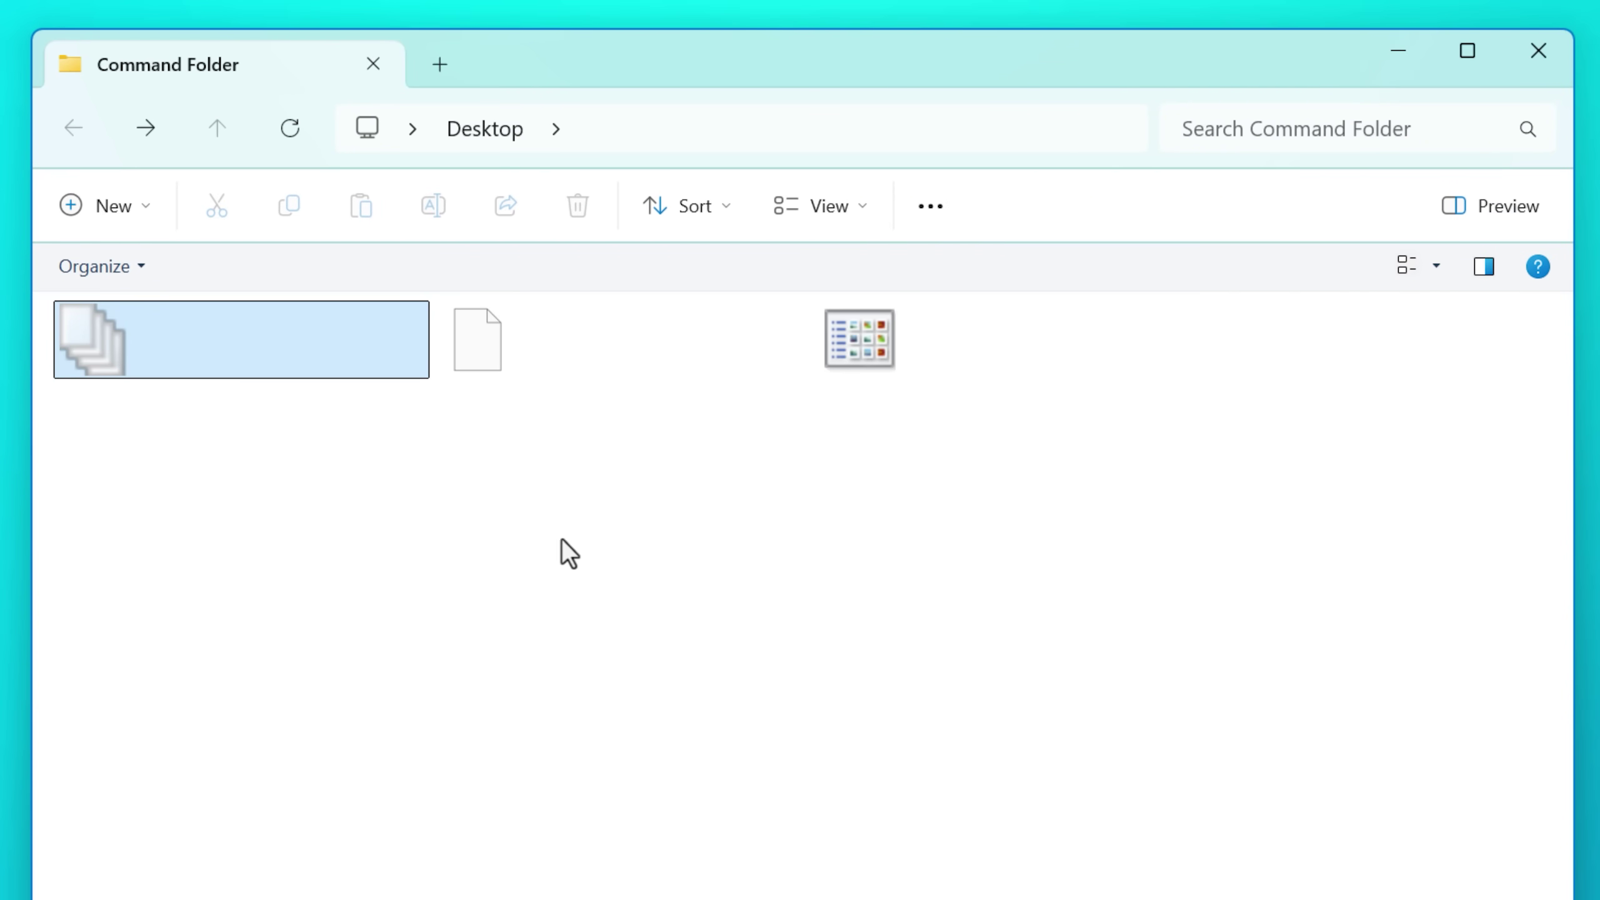
Go to the C: drive, open the Test folder, and view its library options
click(672, 128)
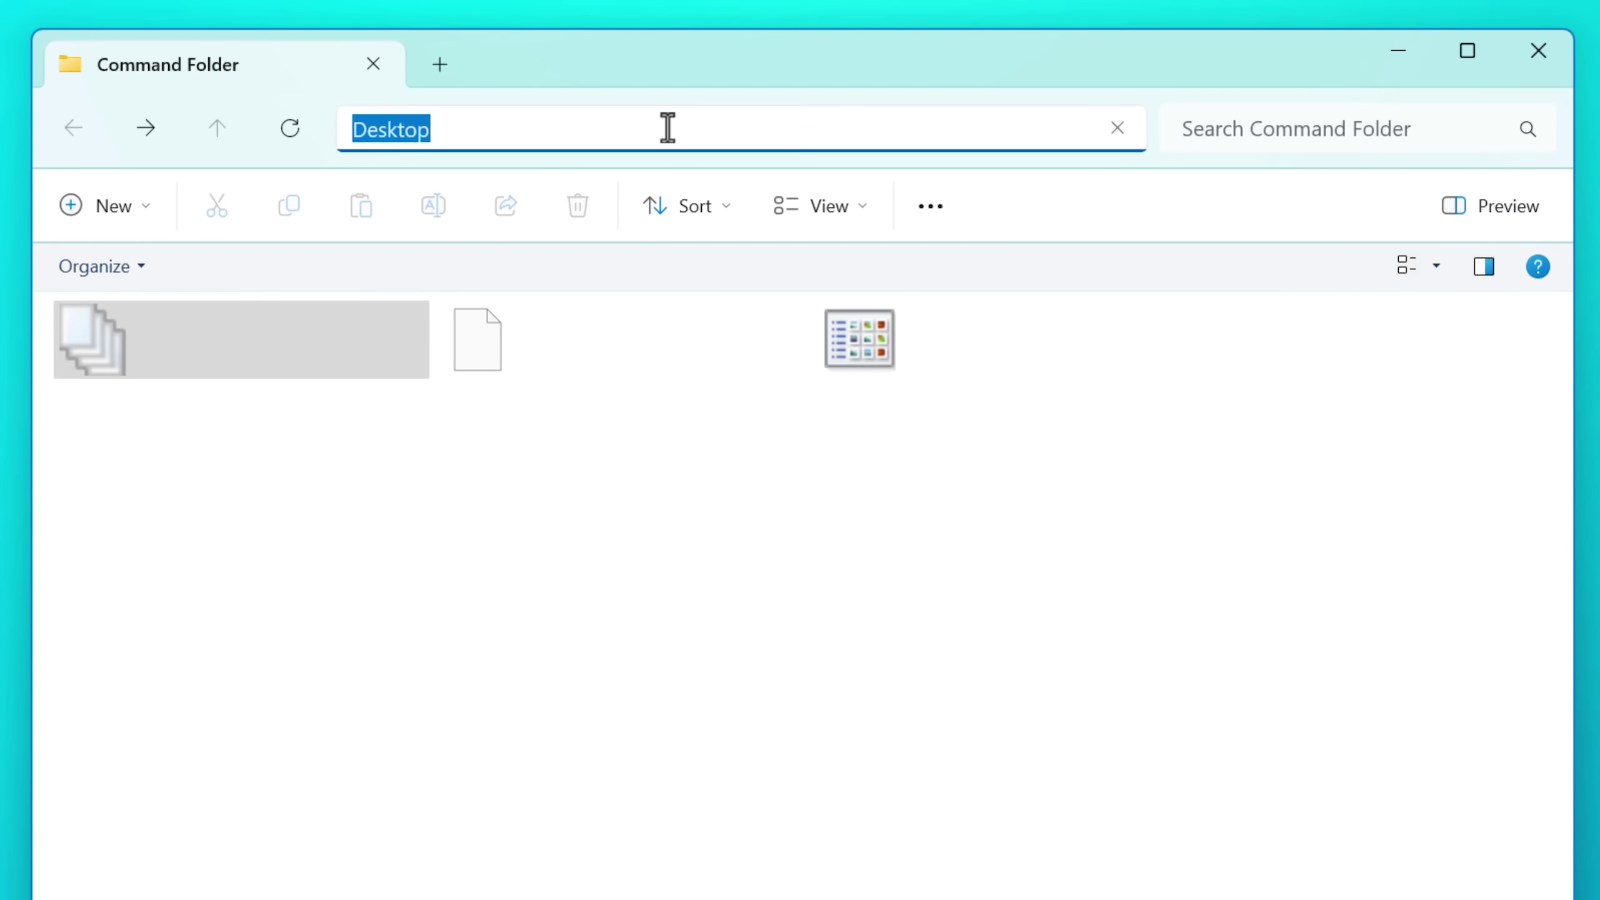
text(C:)
key(Return)
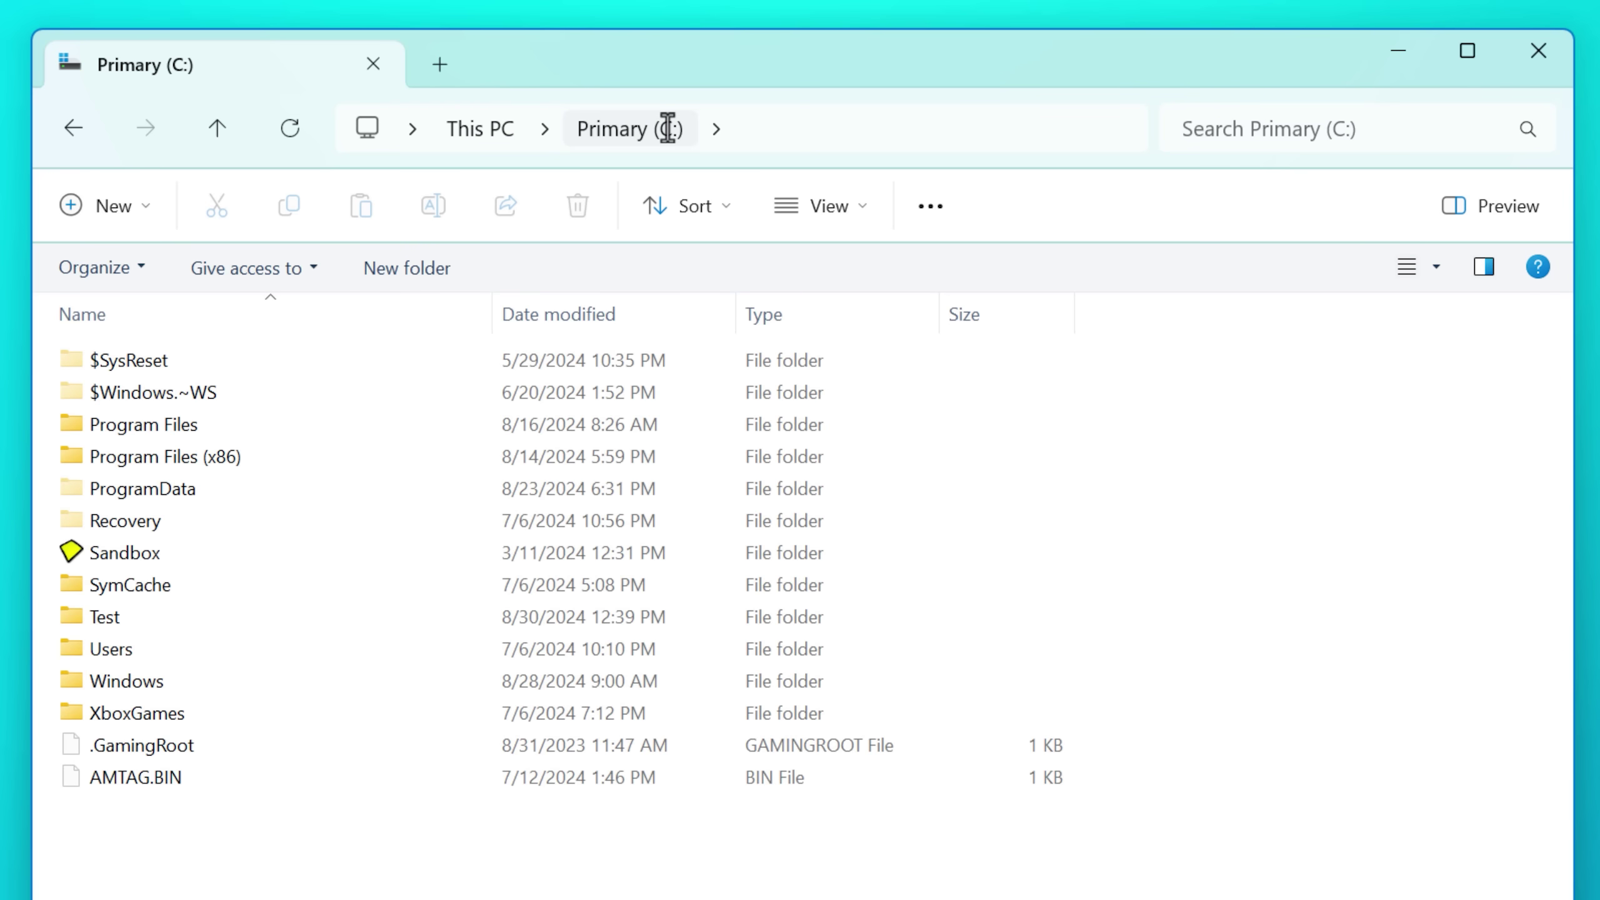
double_click(331, 619)
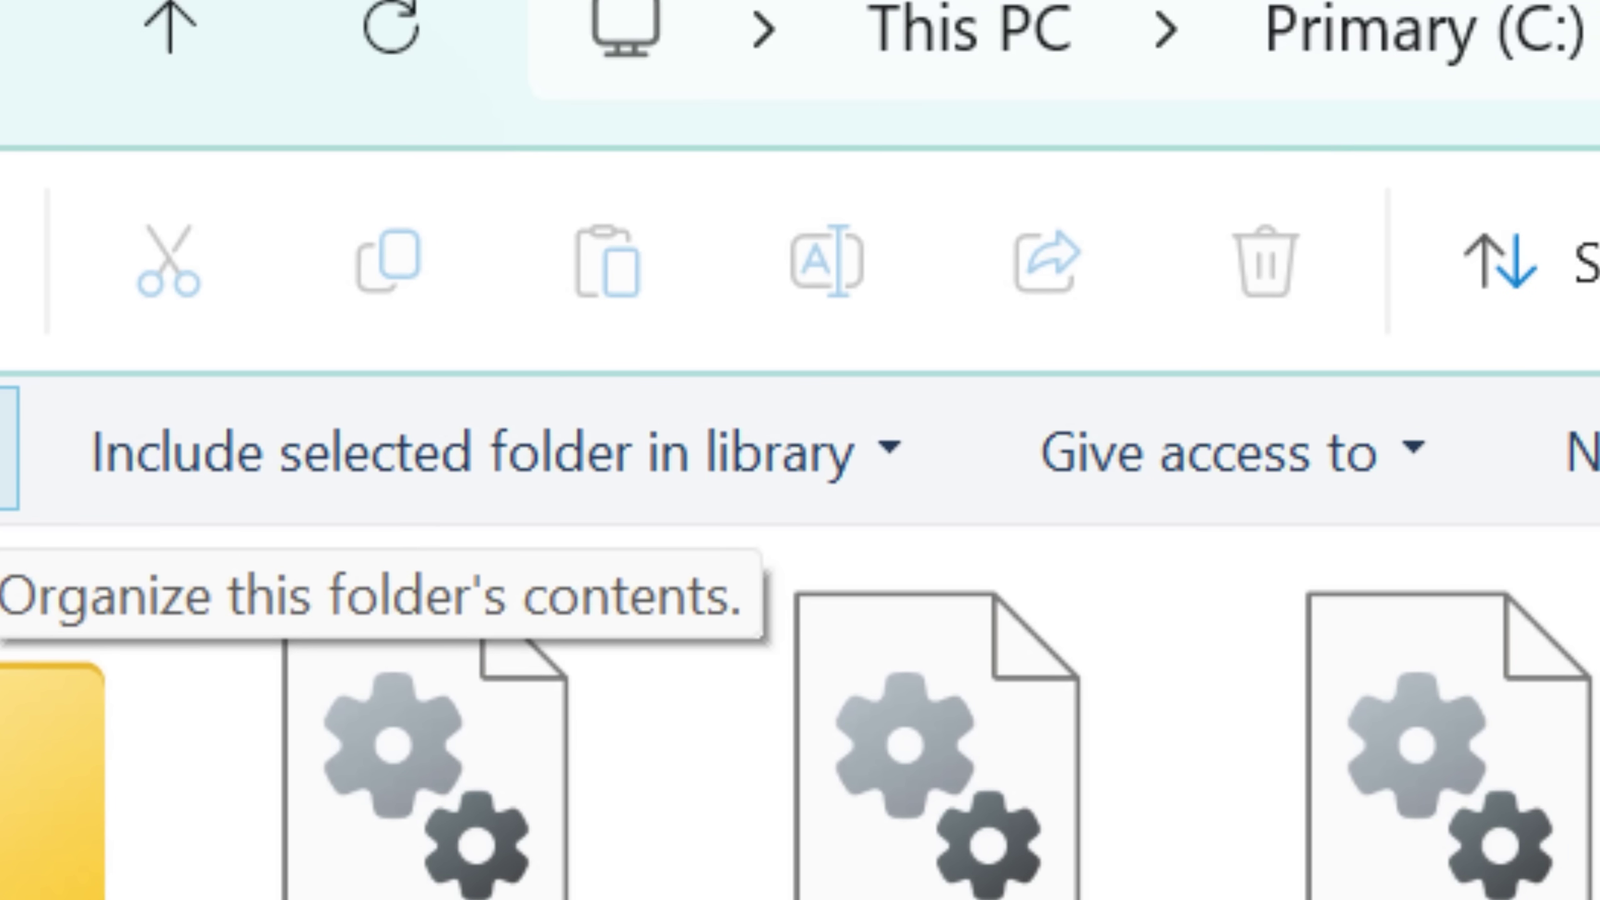
click(910, 482)
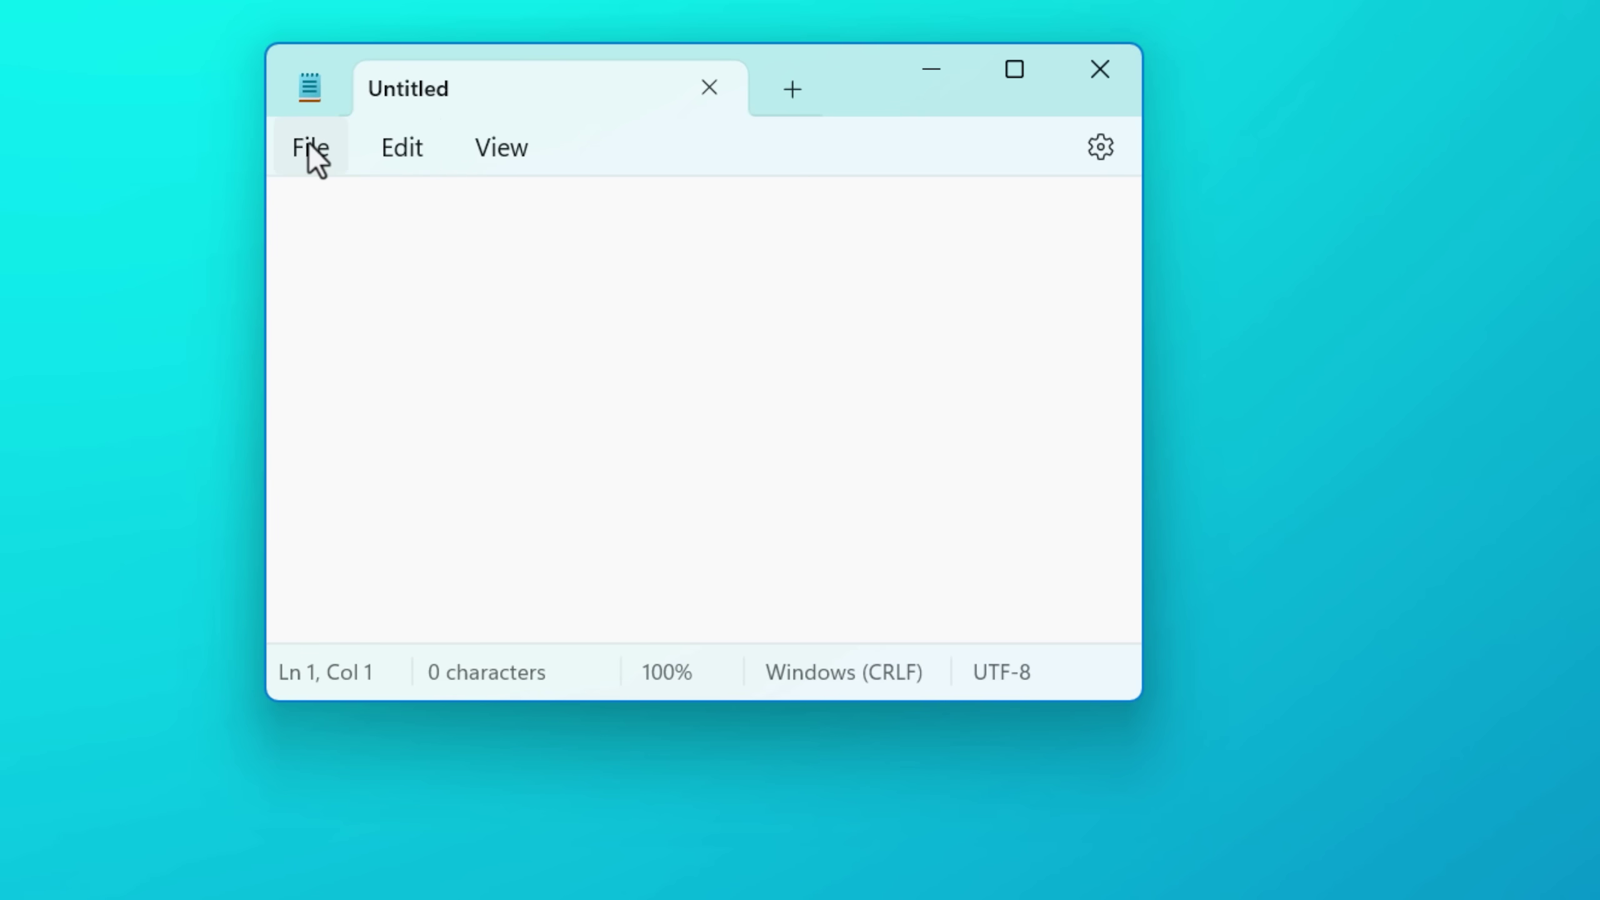
Bring up Notepad's Open dialog and go up to the Command Folder's top level
click(316, 155)
click(406, 333)
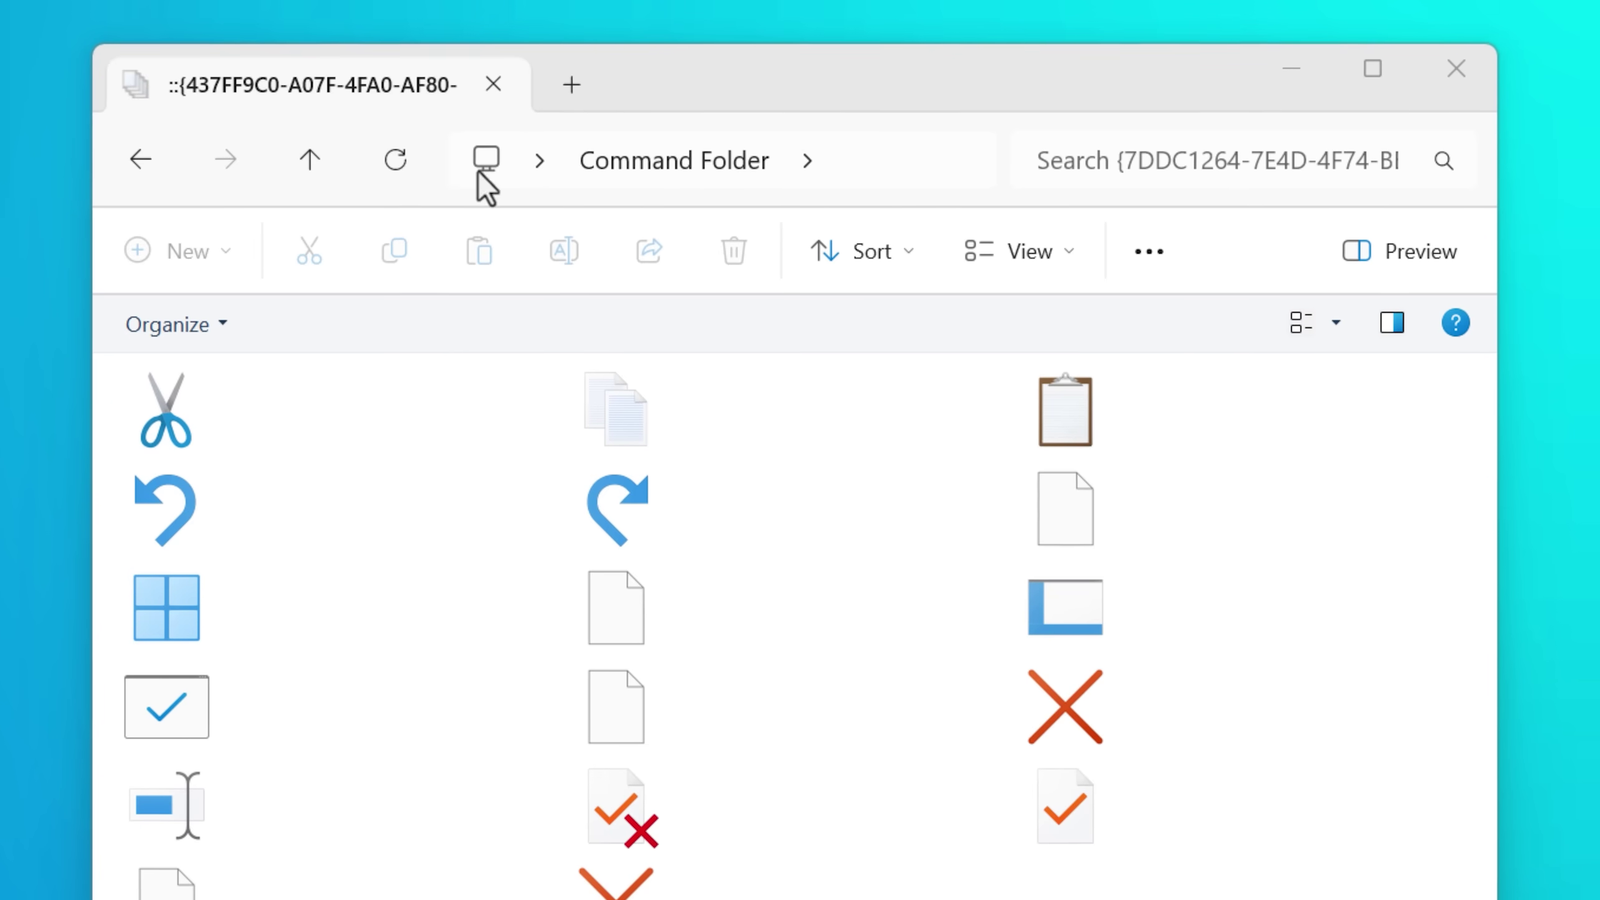
click(327, 161)
Select Command Folder items, bring up Save As, and pick the middle item
click(788, 426)
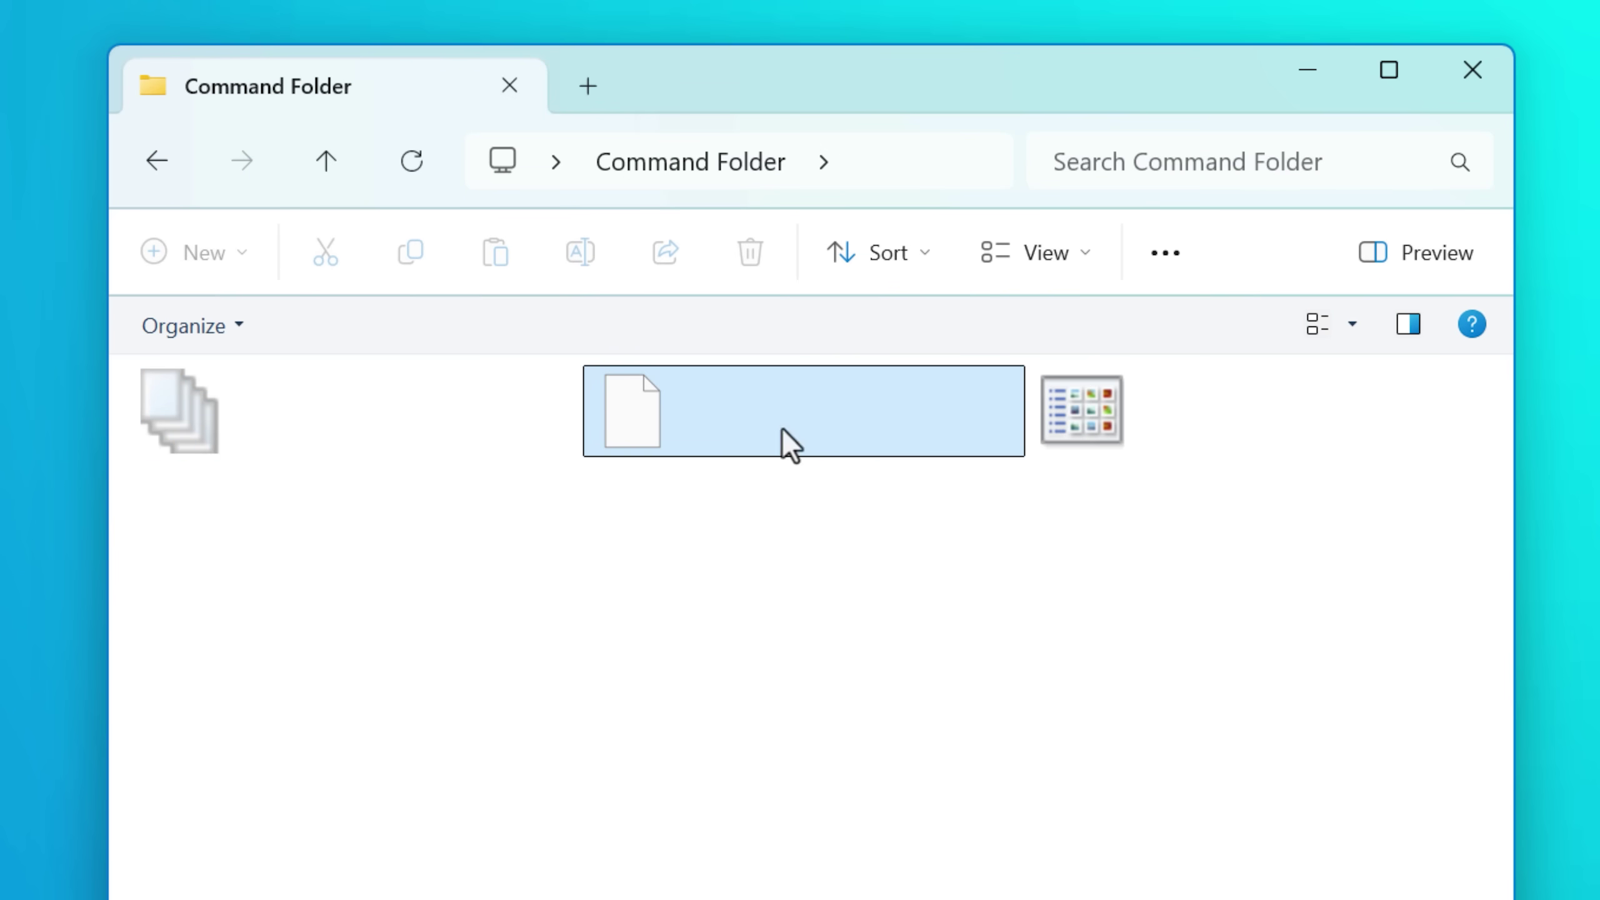
key(Left)
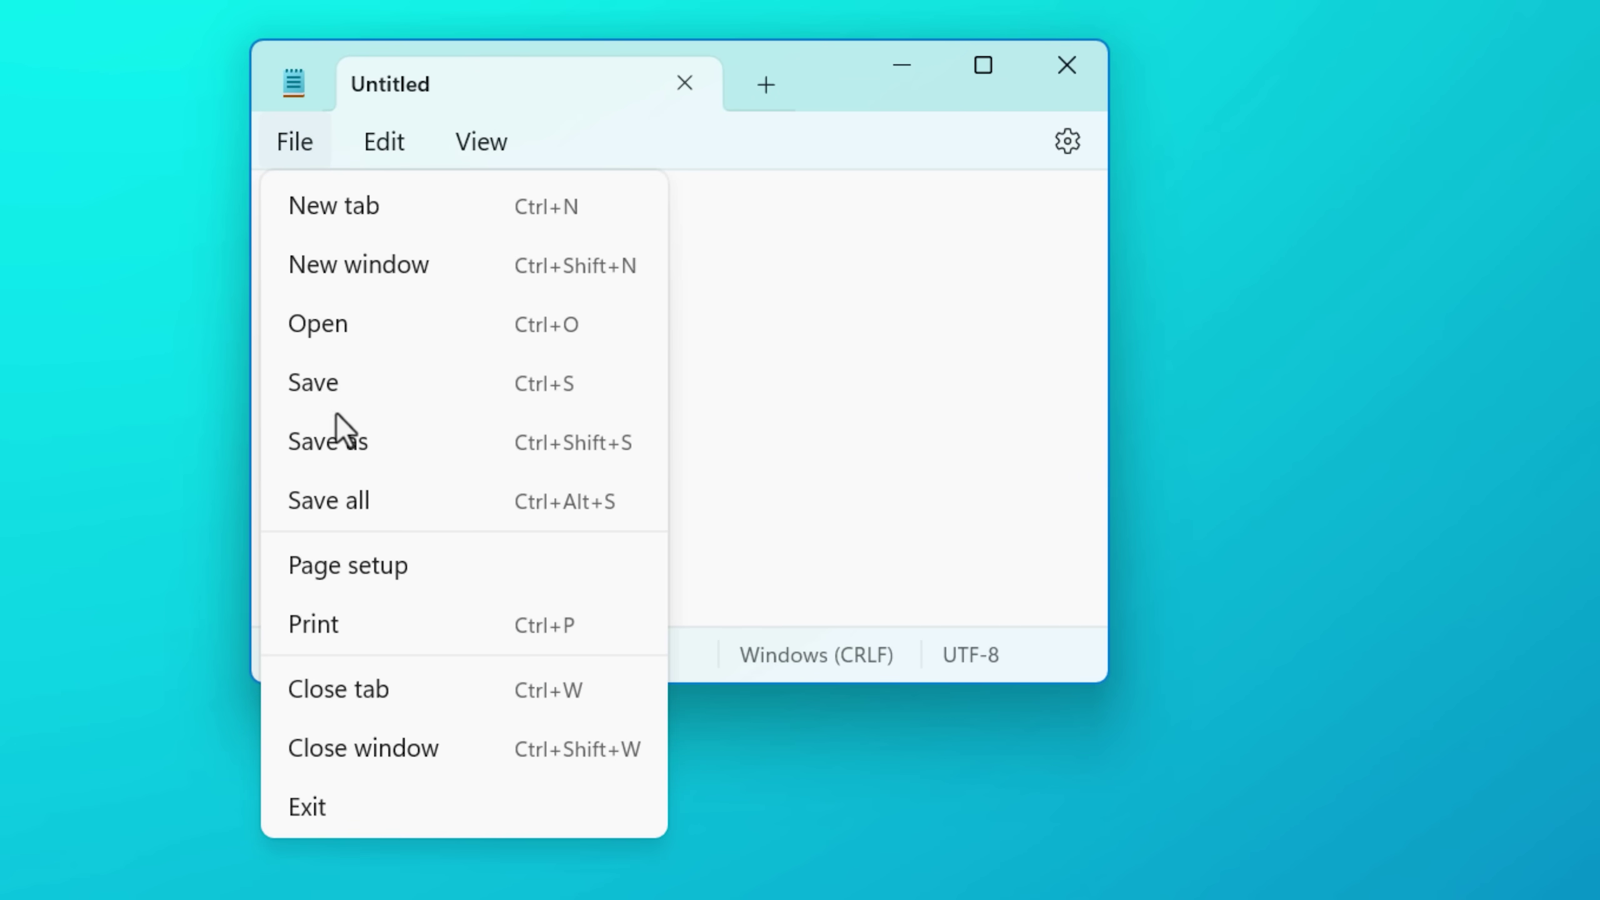
click(429, 466)
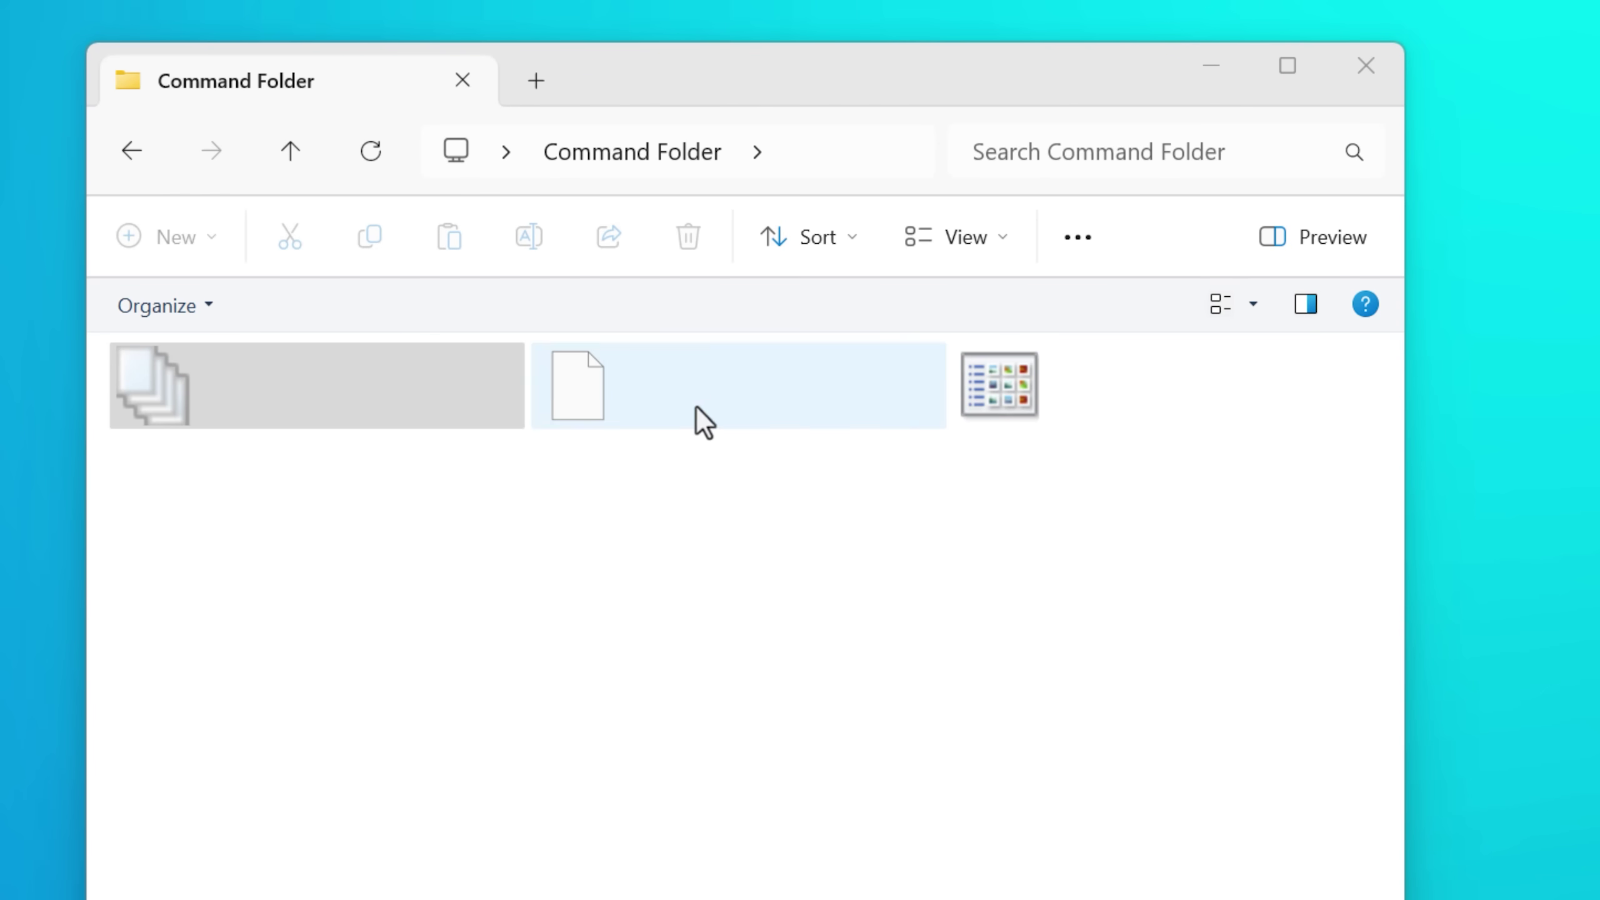
click(700, 402)
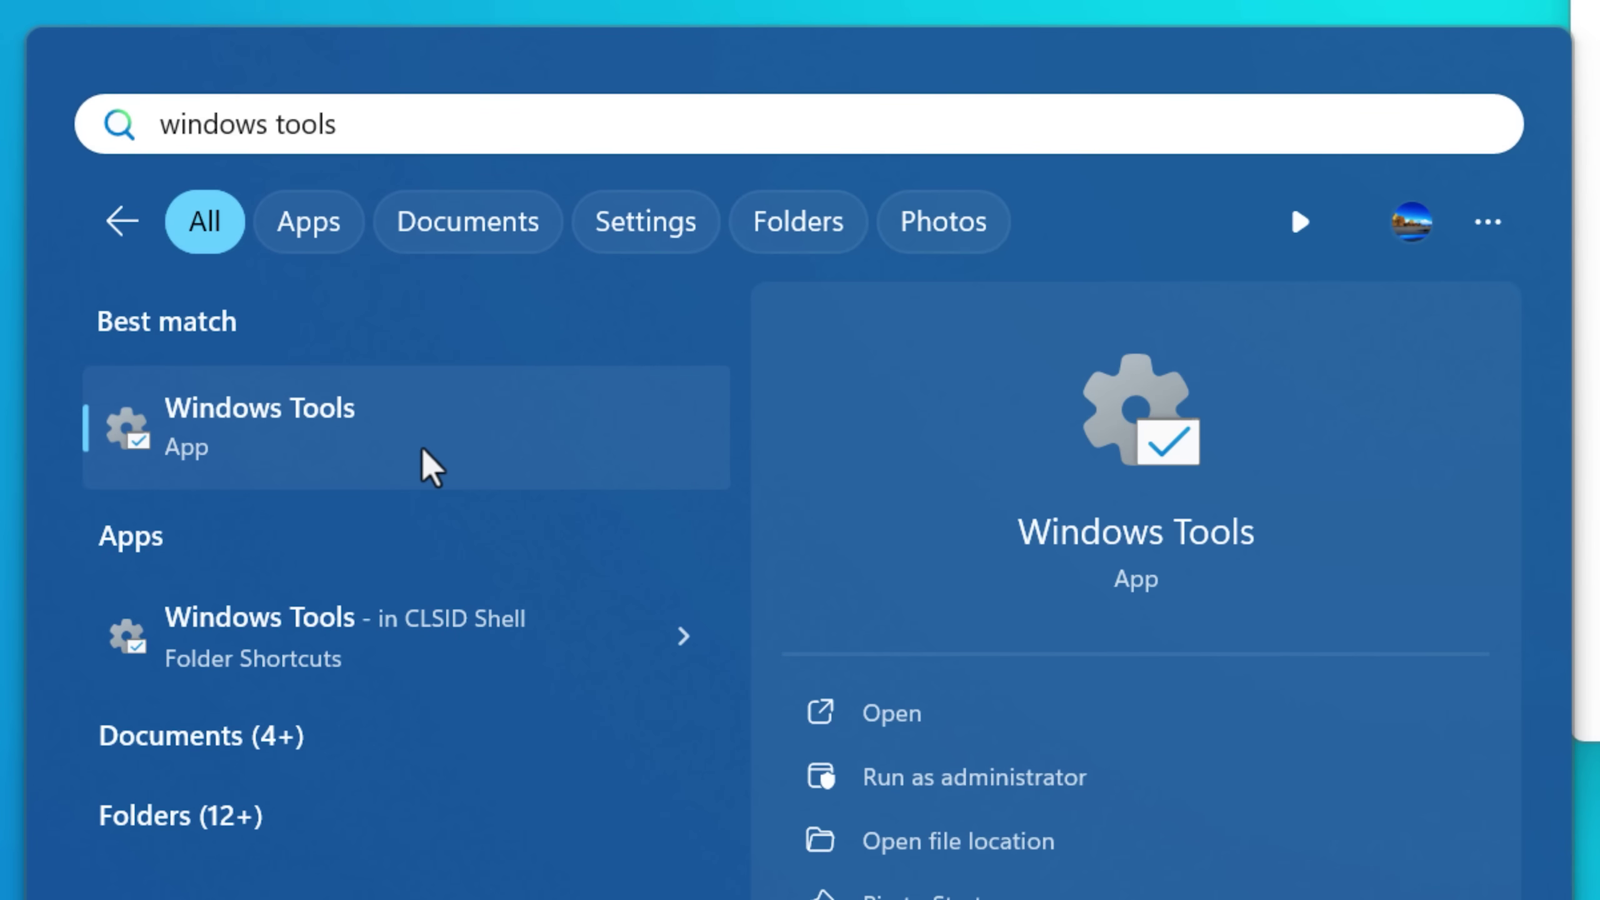
Open Windows Tools from search results, then browse to C:\Test
click(426, 425)
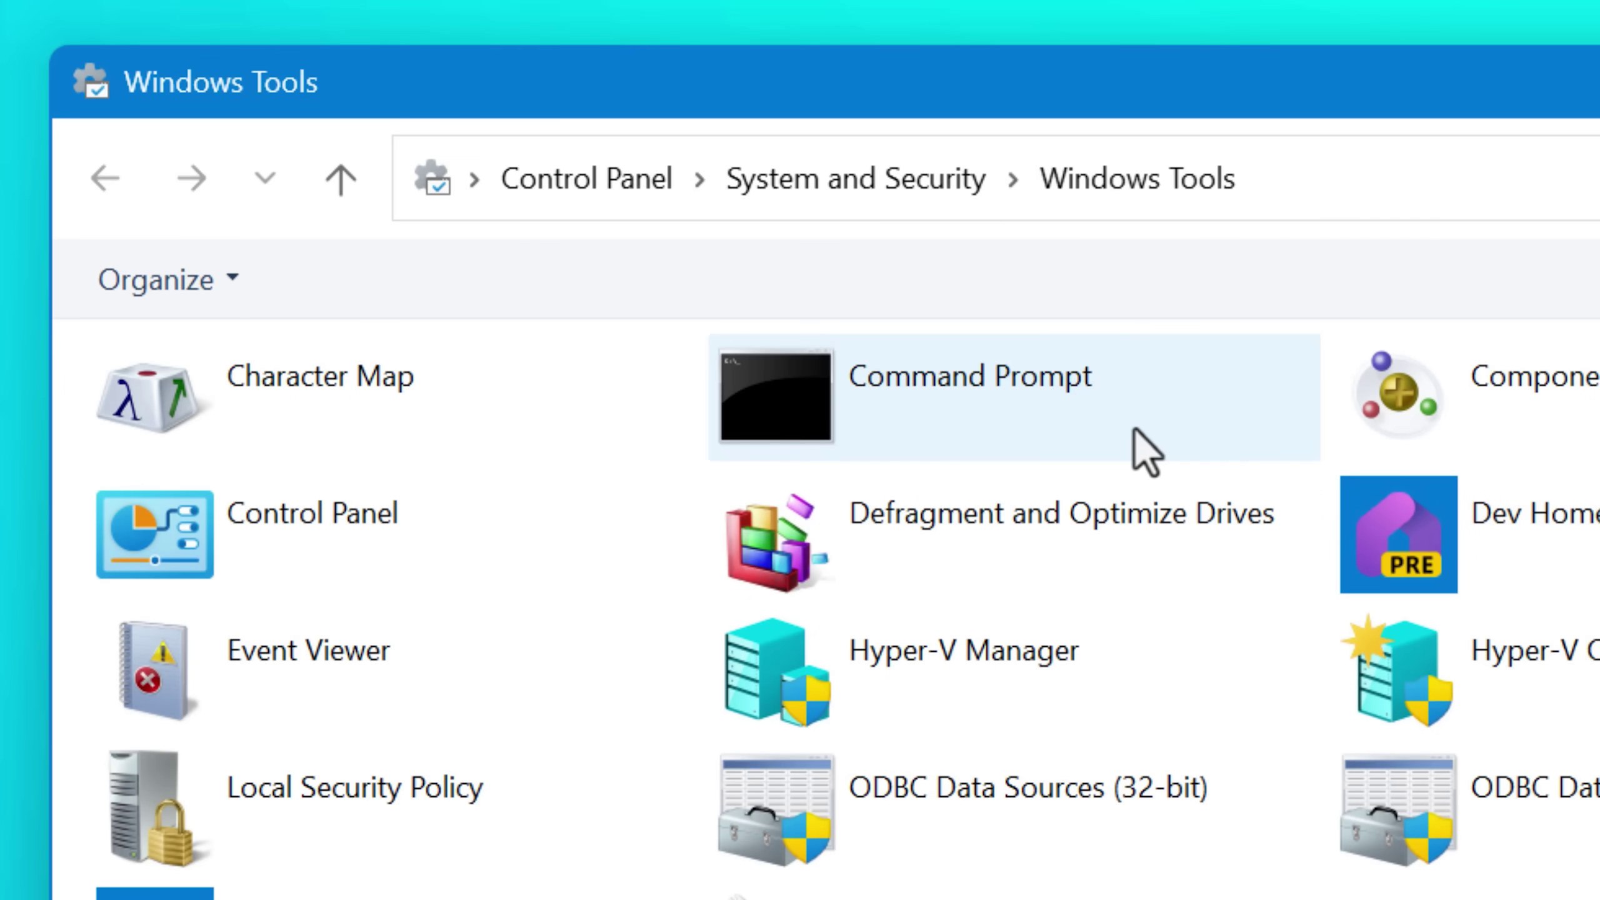
click(1359, 177)
text(C:\Test)
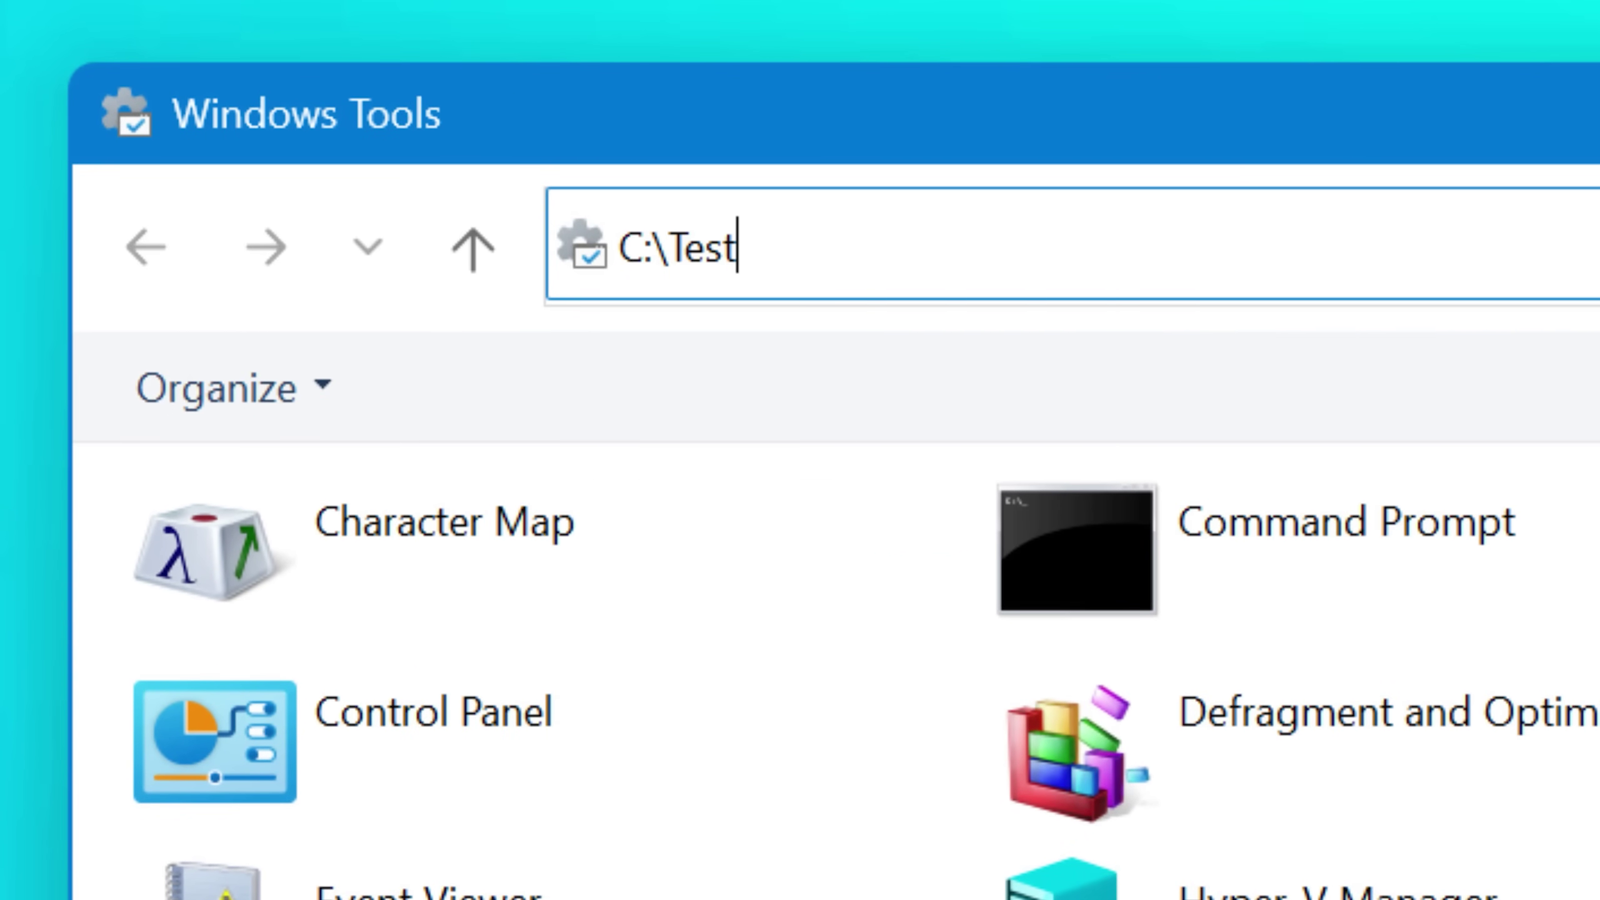
key(Return)
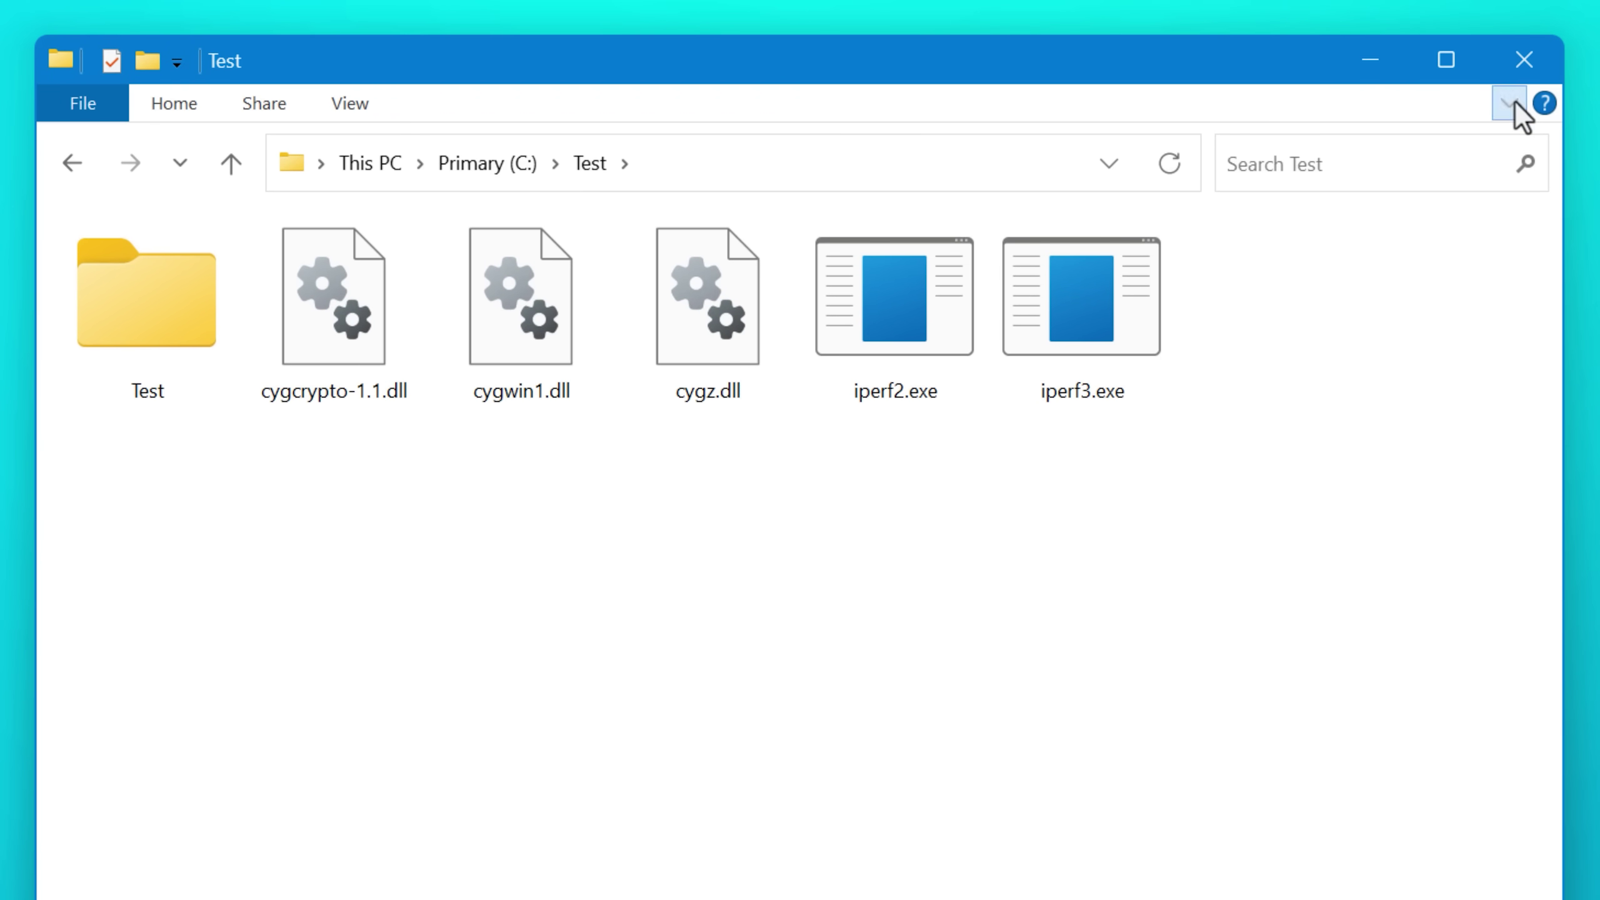
Expand the ribbon and browse its Home, Share and View tabs
click(1511, 104)
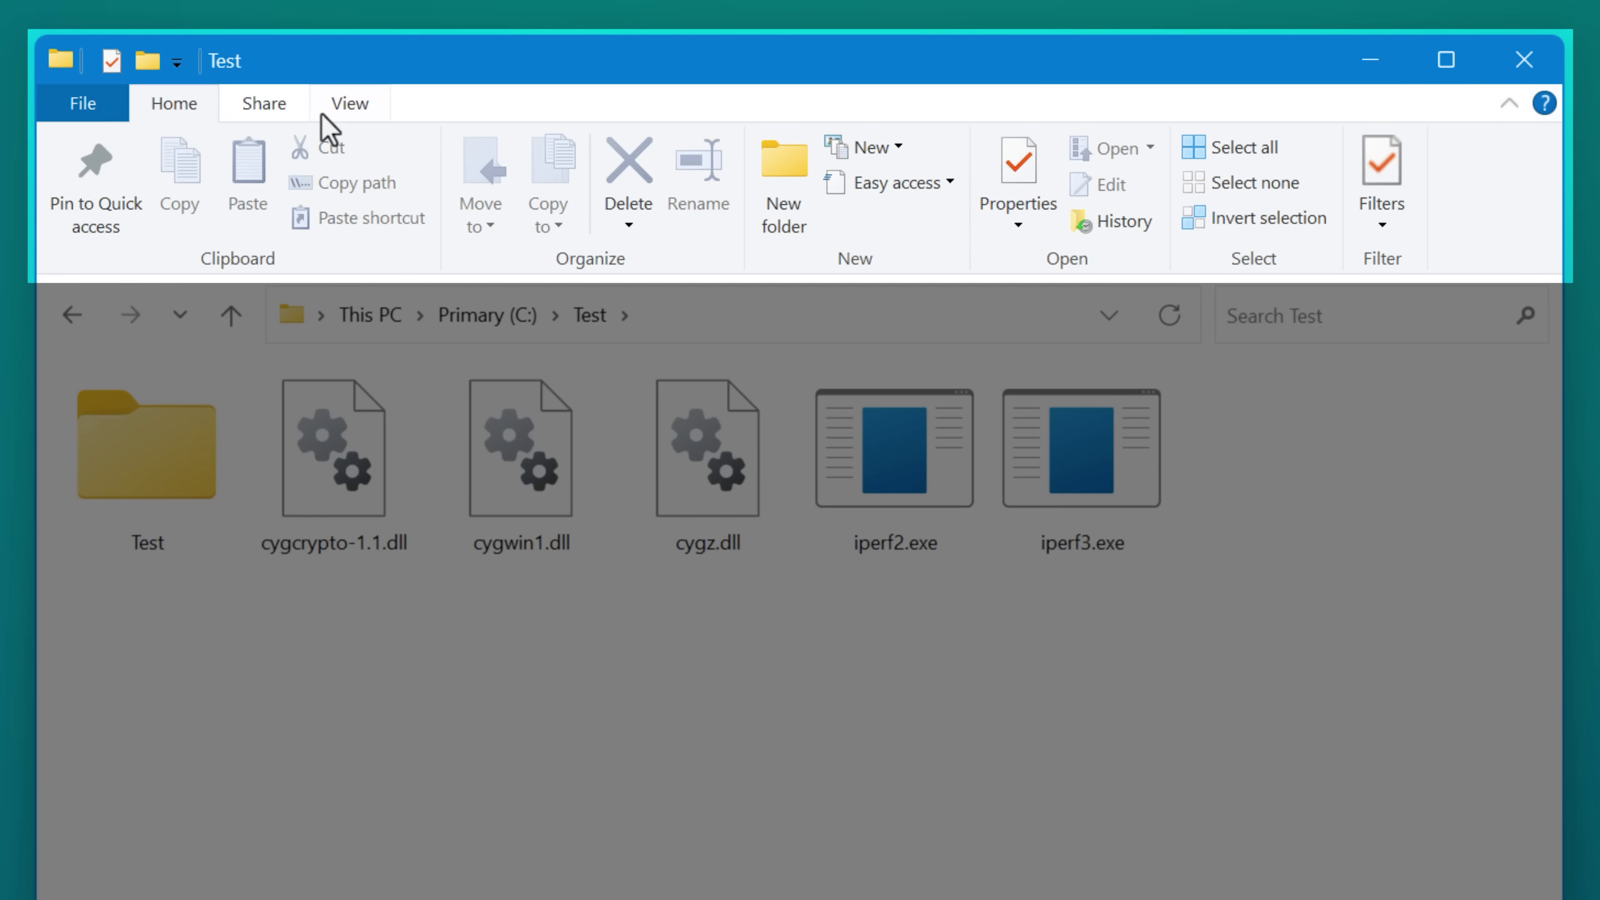
click(340, 104)
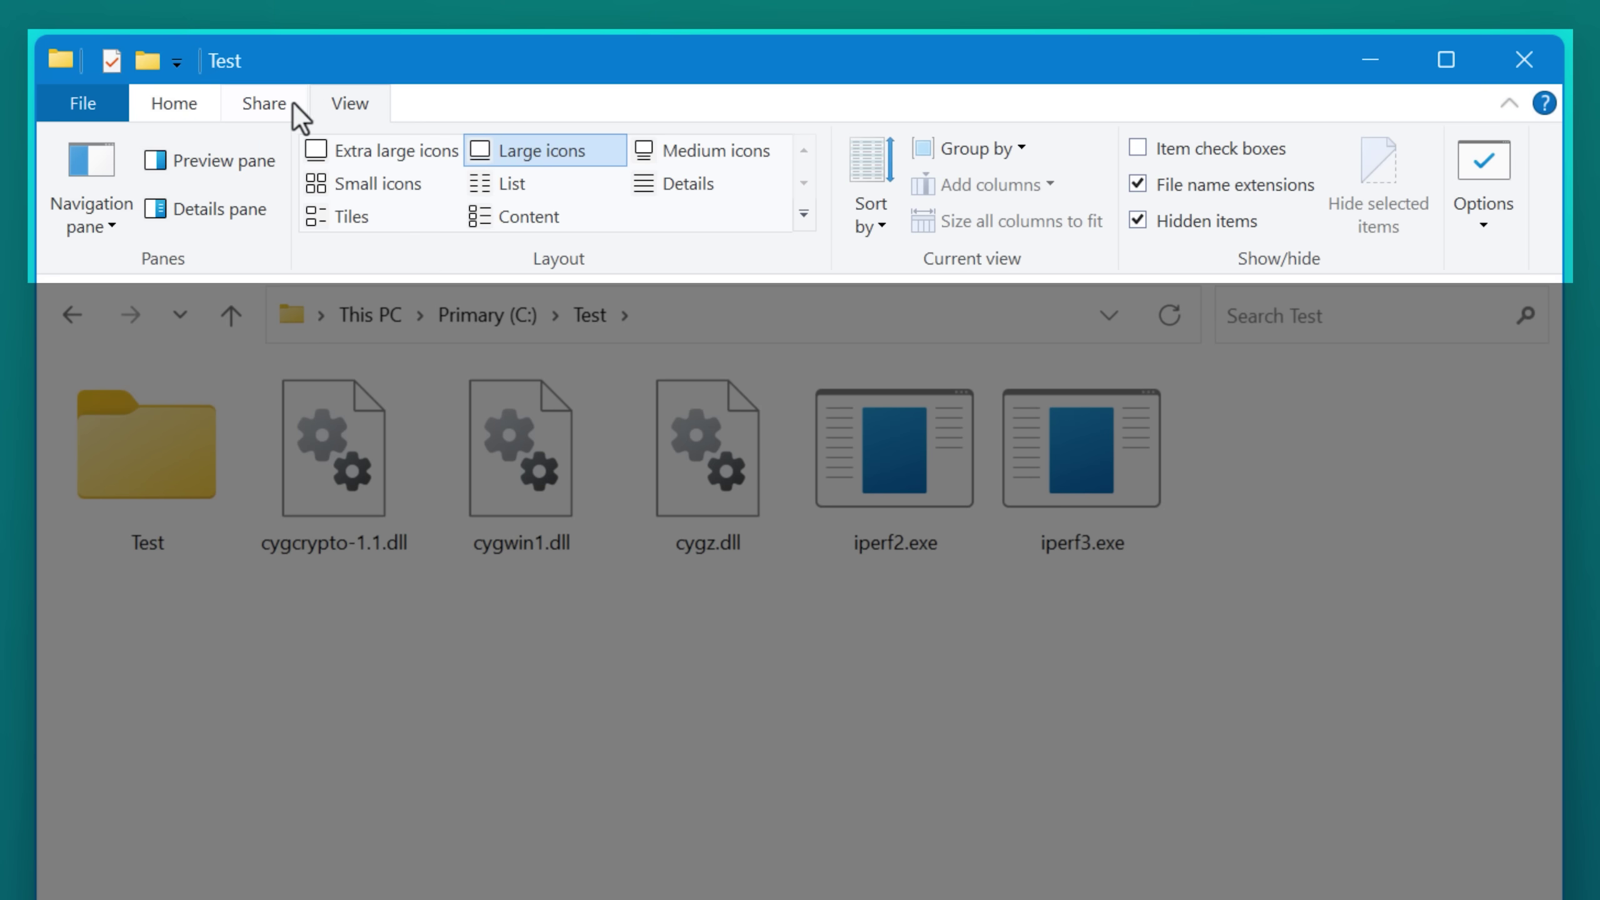
click(270, 104)
click(205, 103)
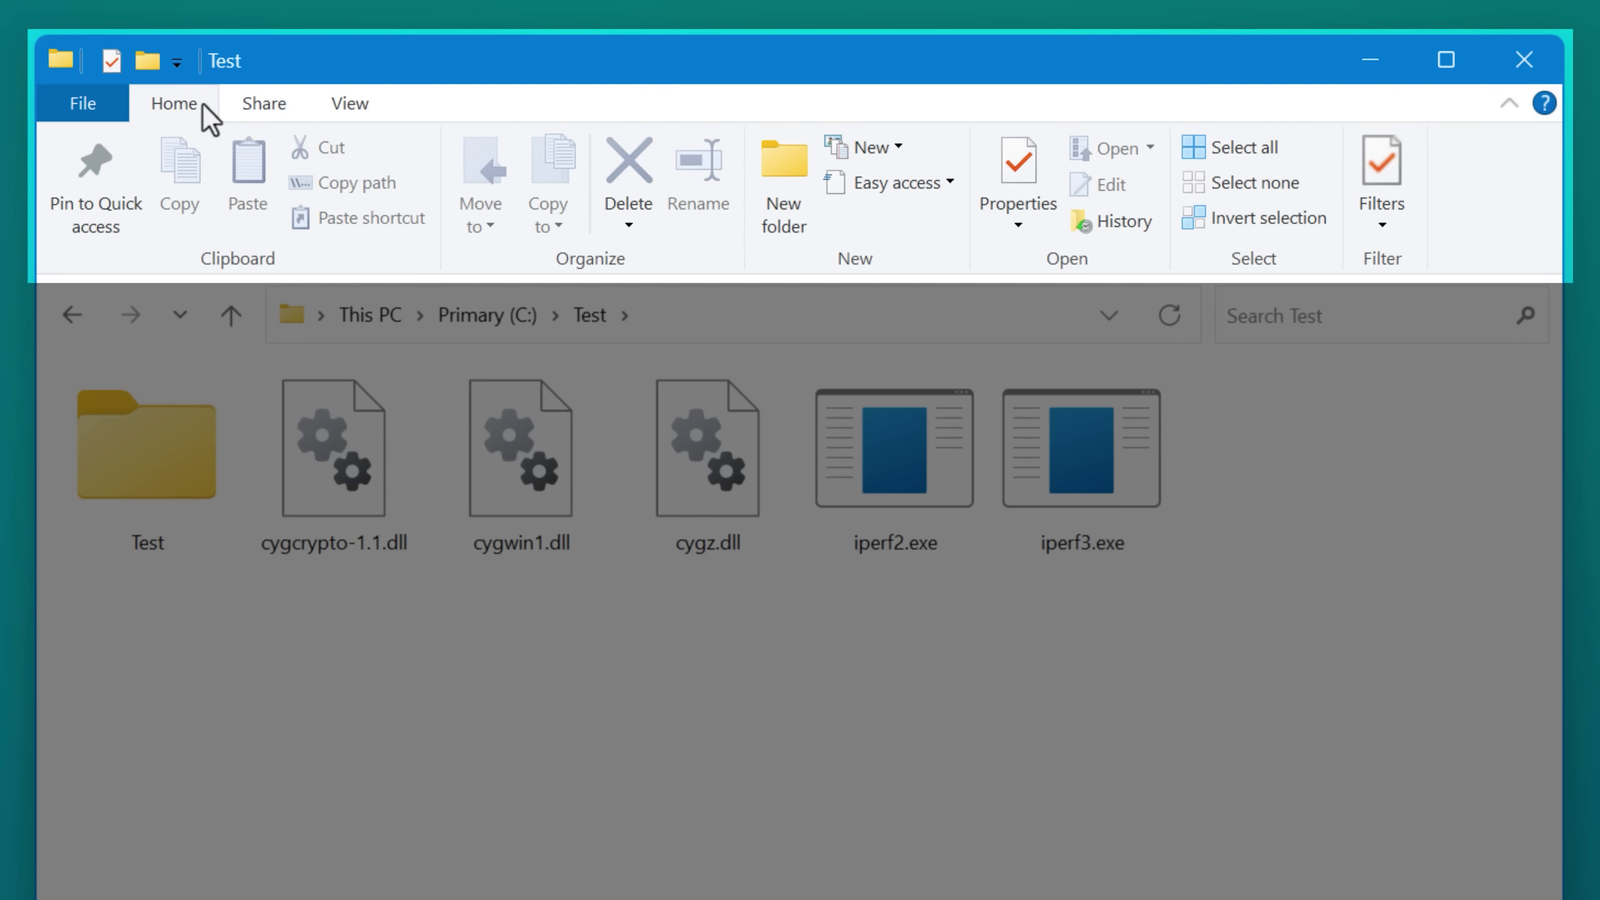
click(265, 103)
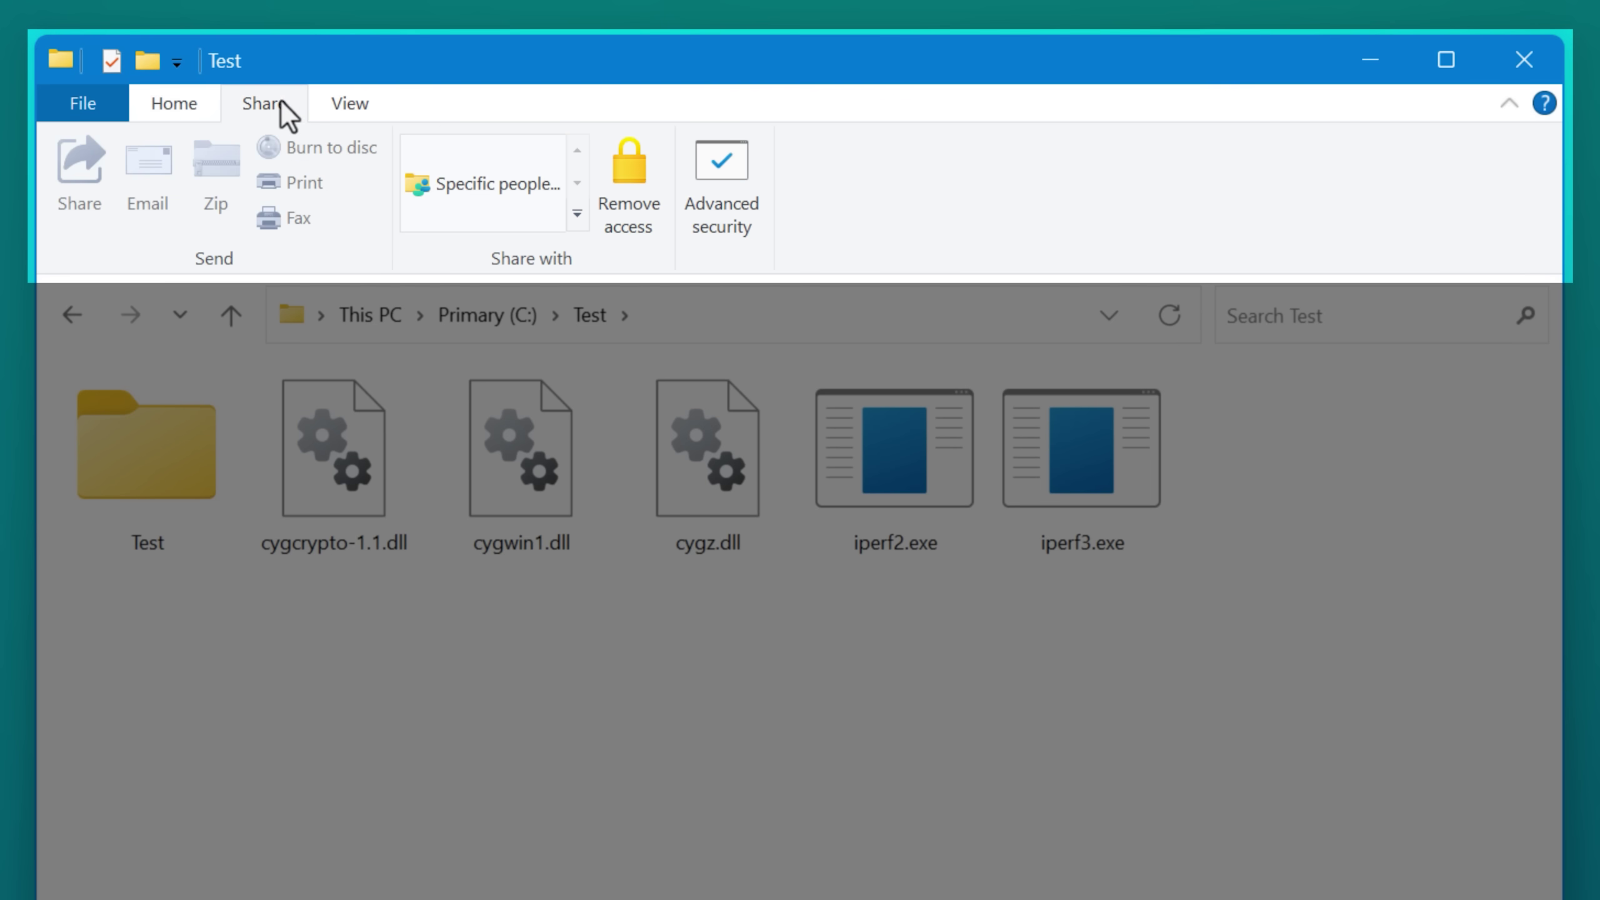
click(340, 105)
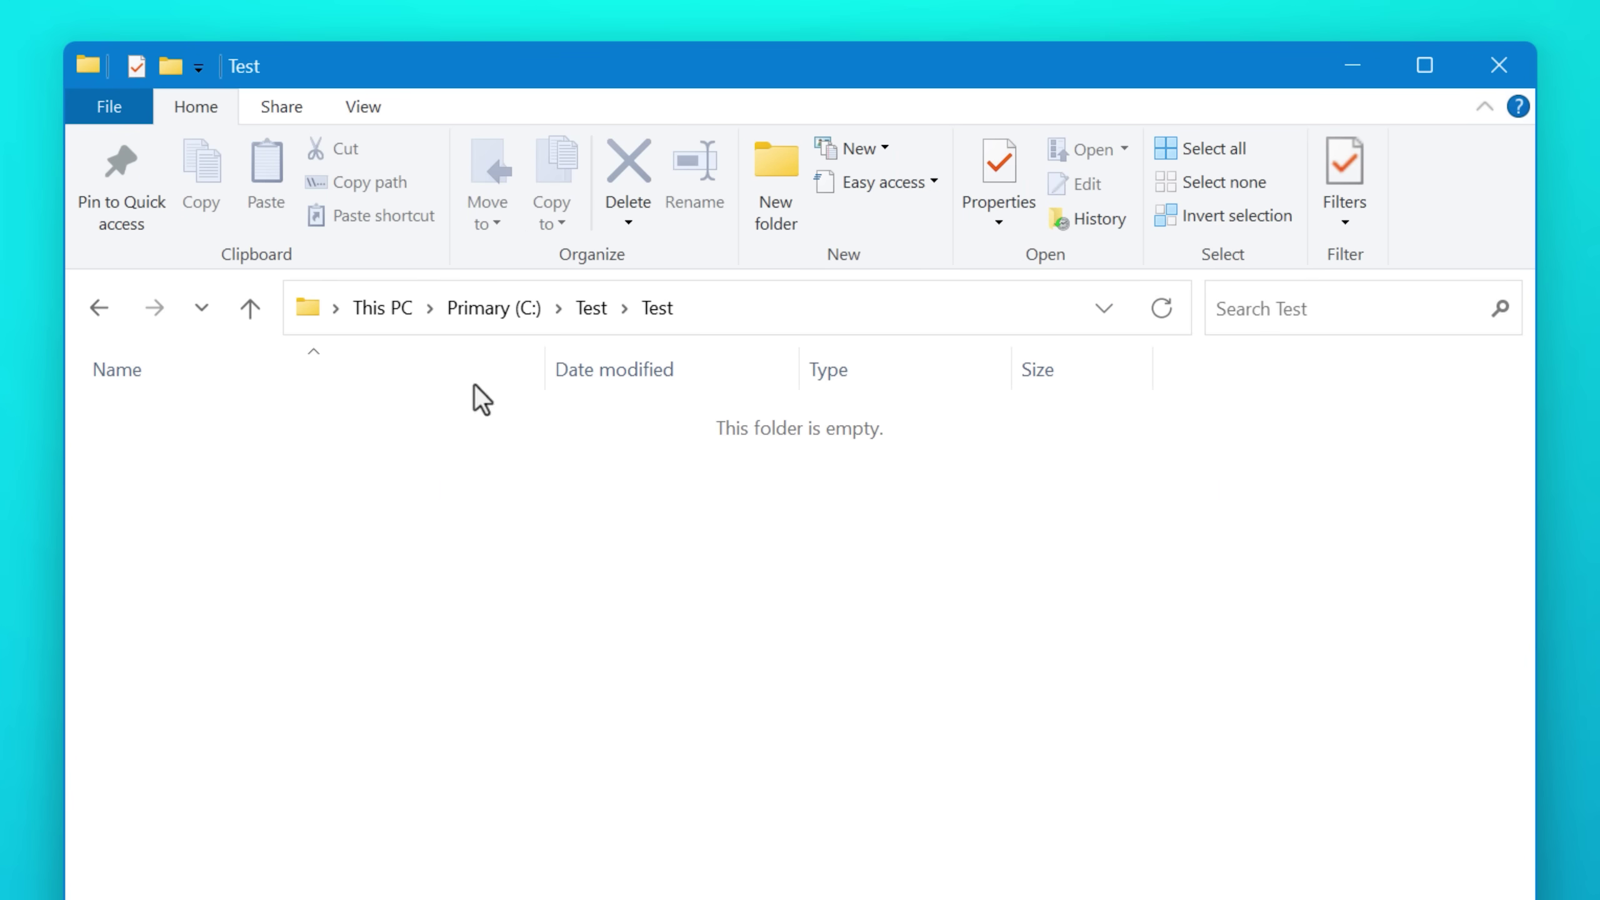
Try selecting items in the empty Test subfolder, then revisit the Share and Home tabs
drag(663, 423, 1012, 490)
click(282, 106)
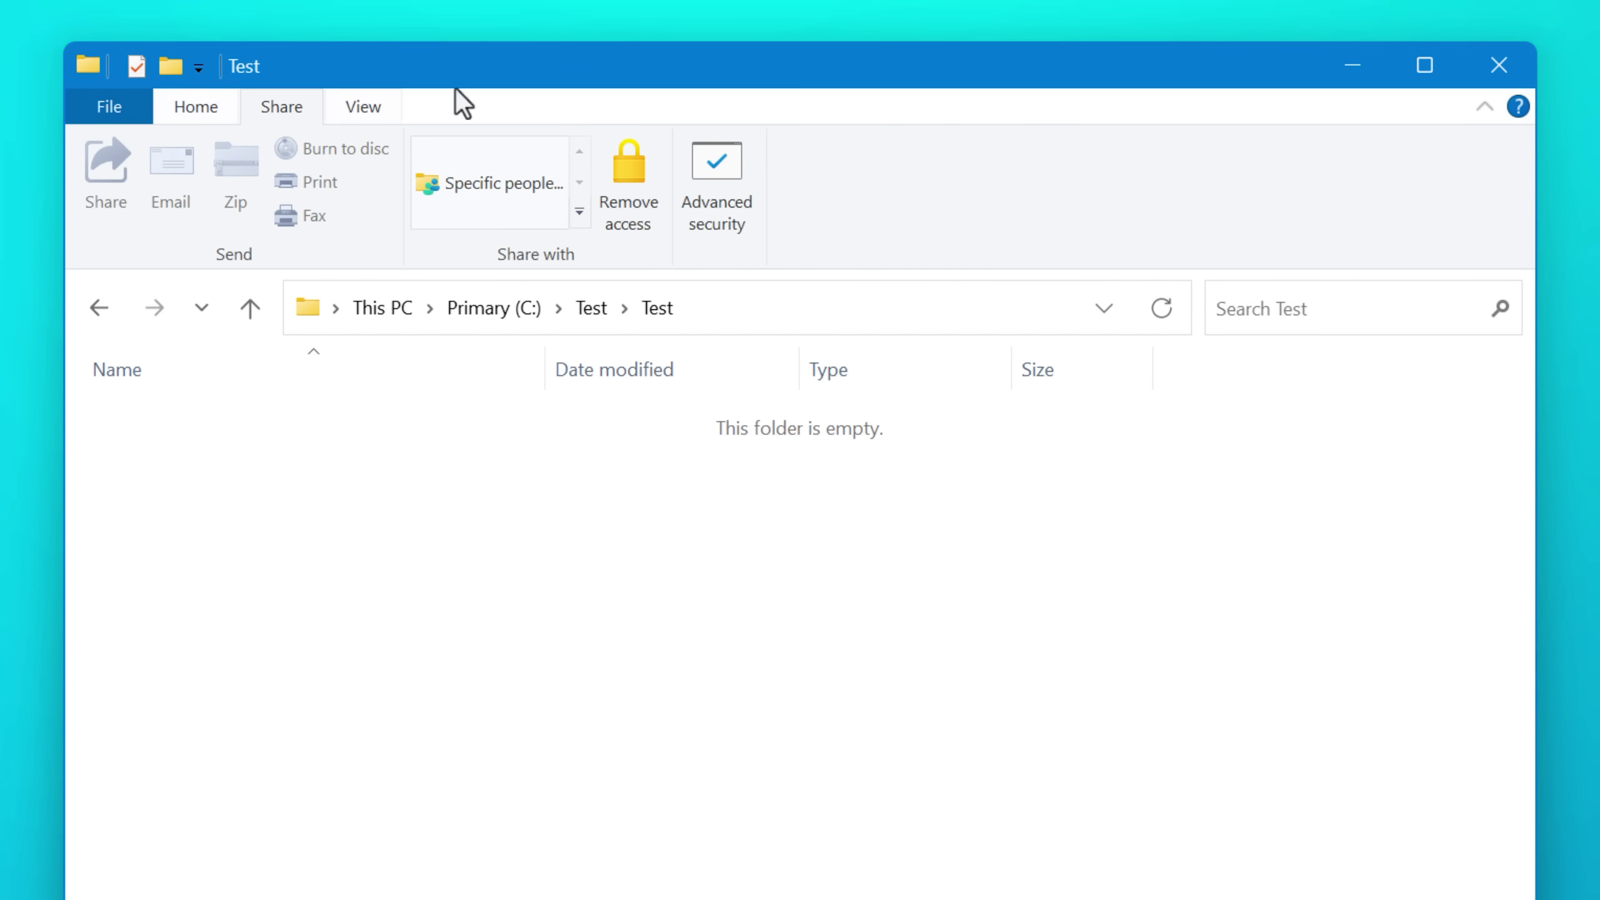
click(195, 119)
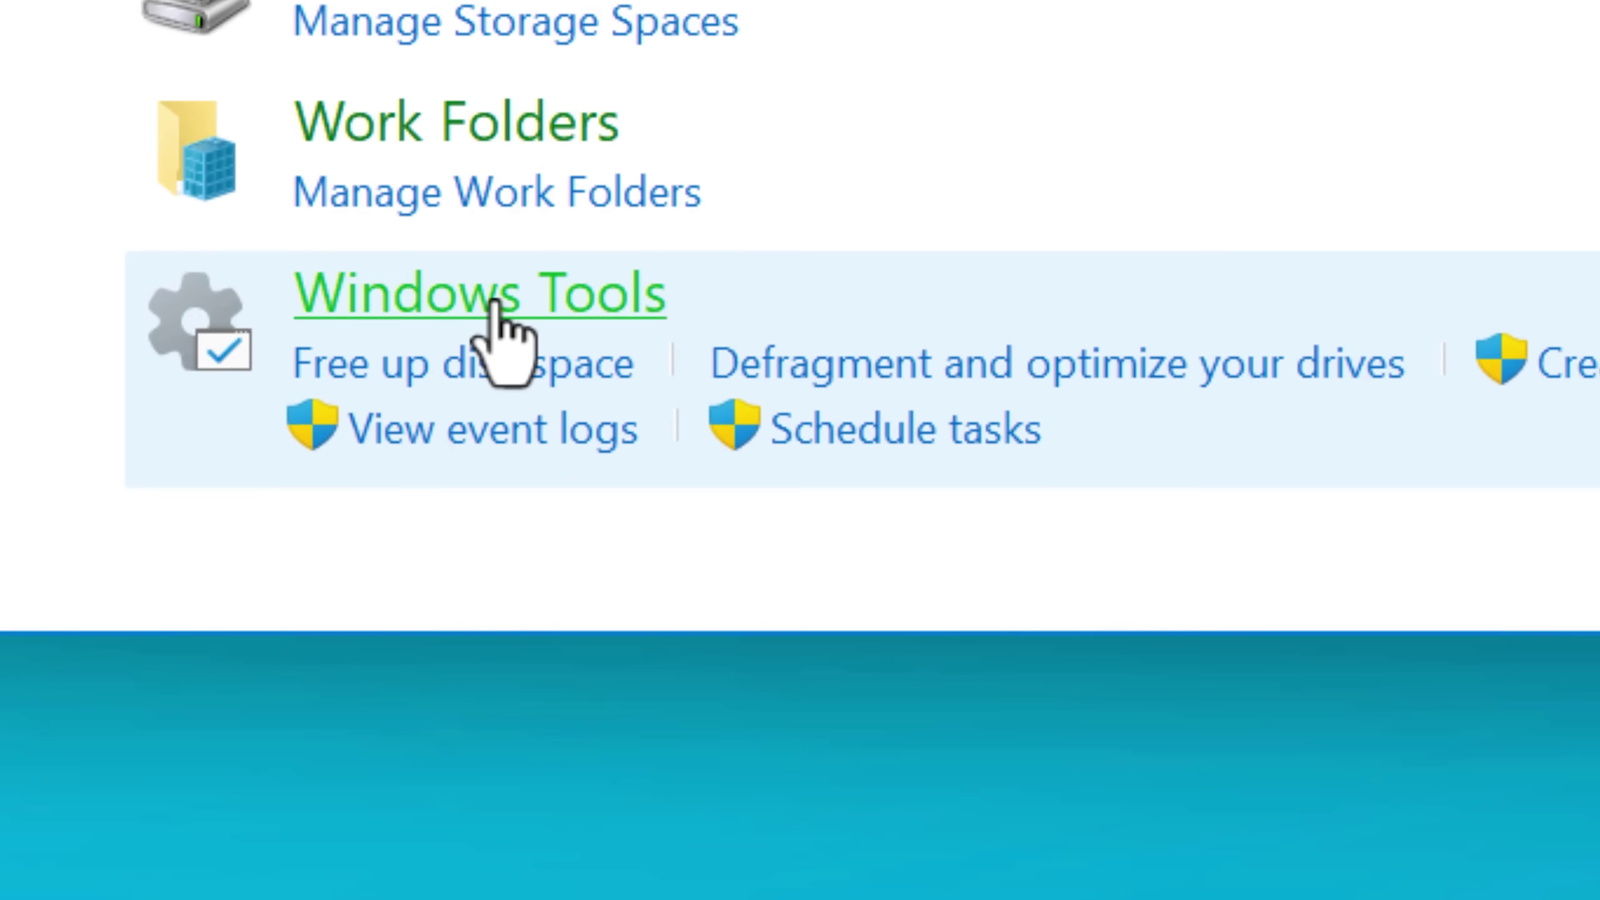
Bring up the context menu for Windows Tools on the System and Security page
right_click(500, 322)
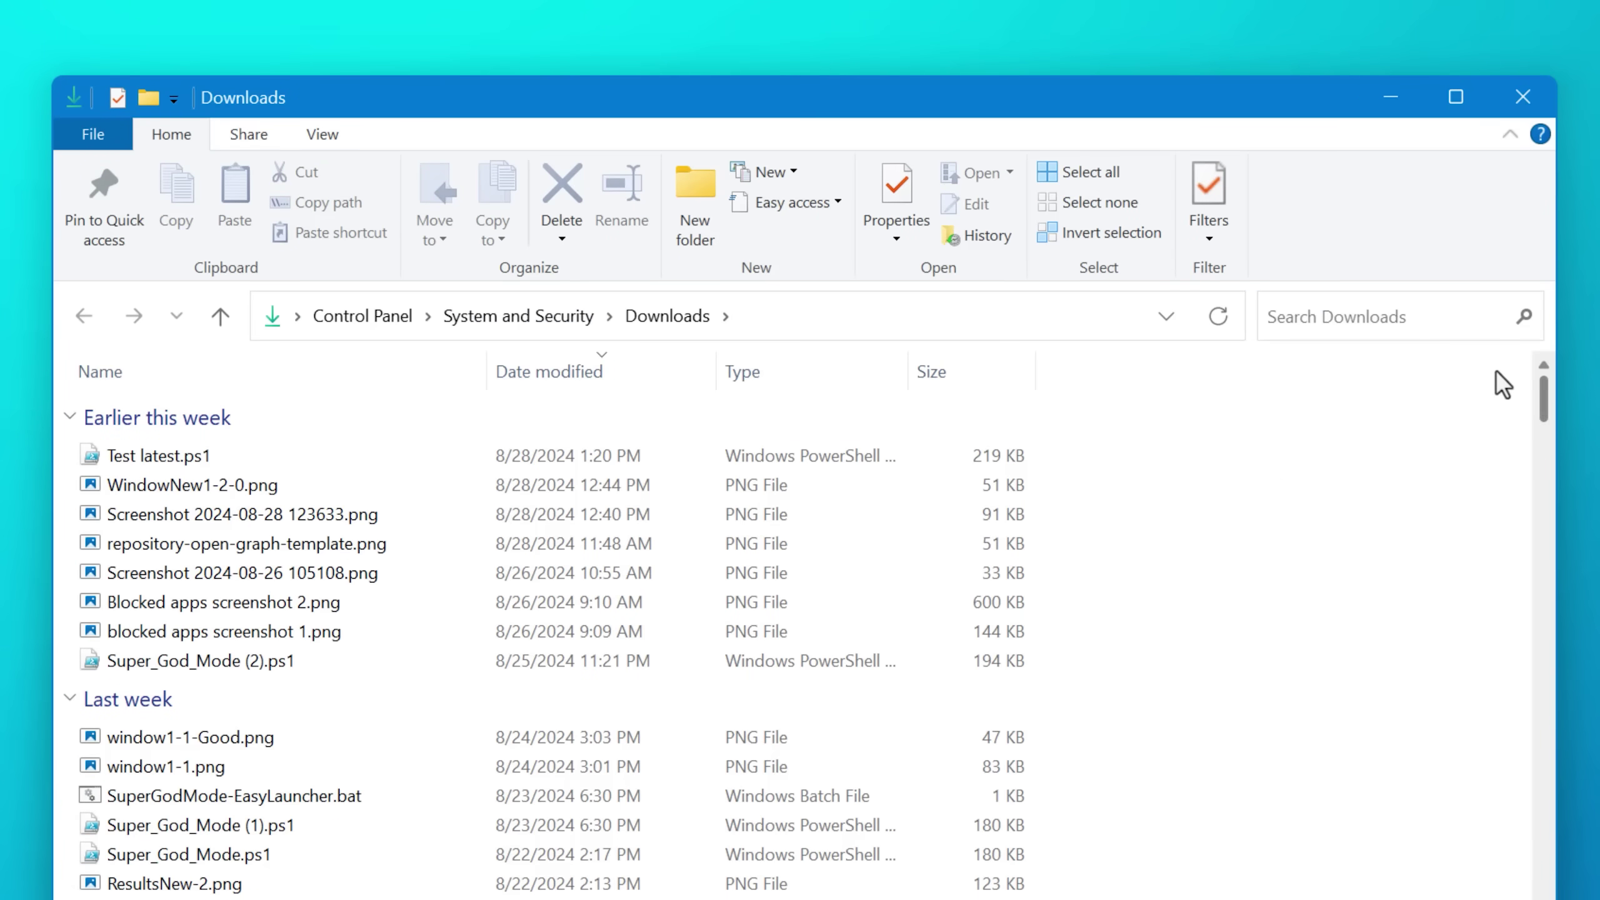
Cycle through the Share, View and Home ribbon tabs
click(248, 134)
click(323, 134)
click(172, 134)
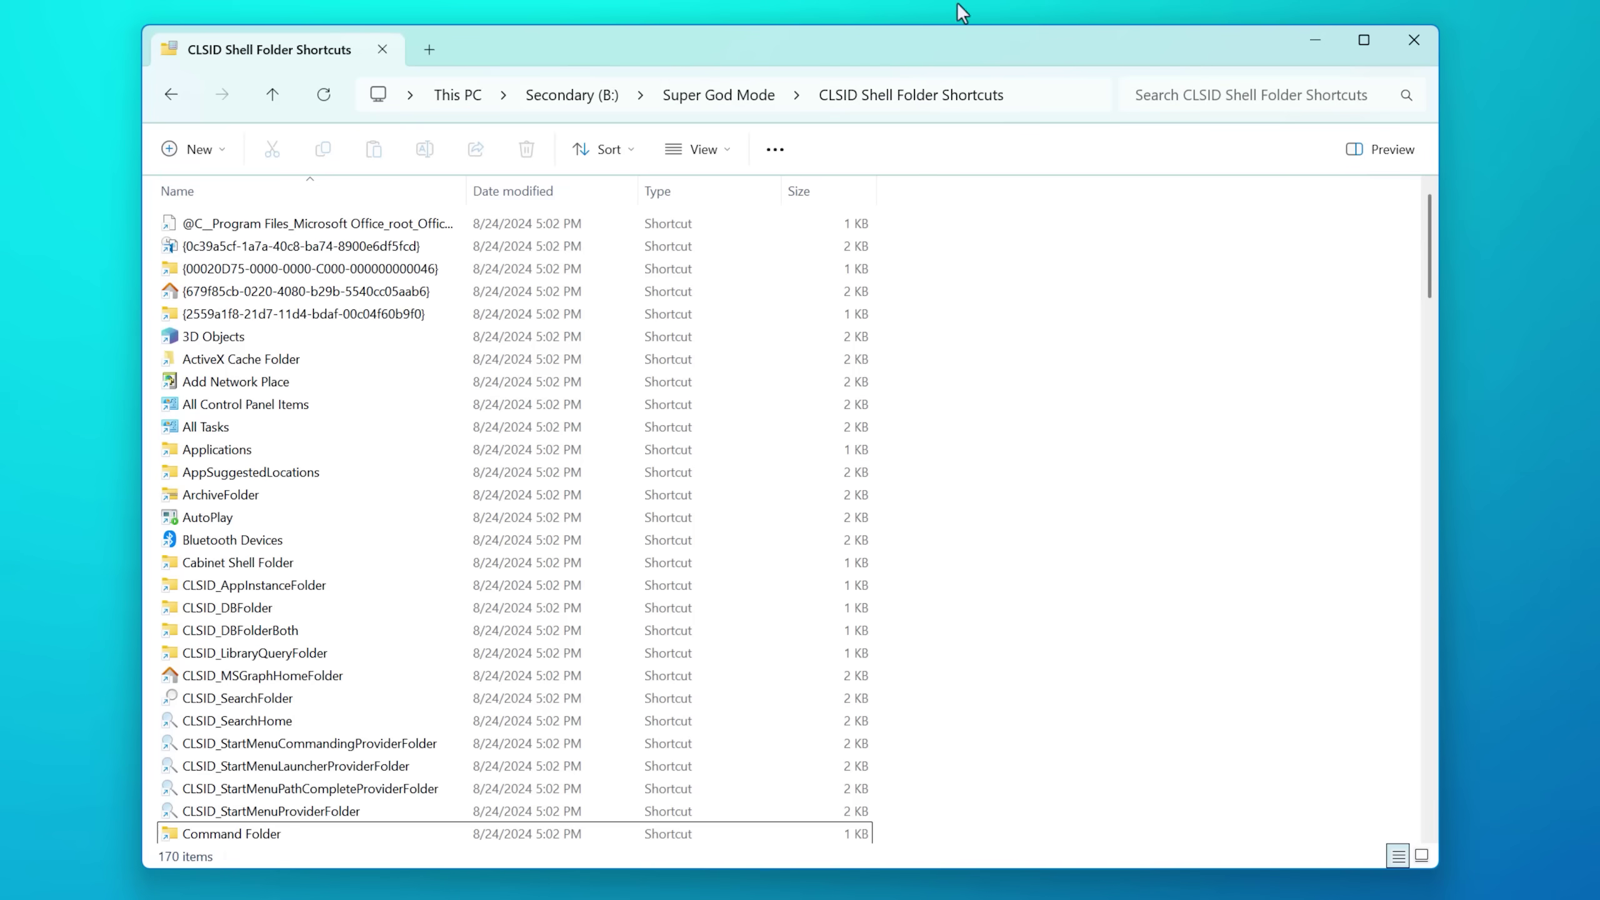
drag(1428, 240, 1382, 585)
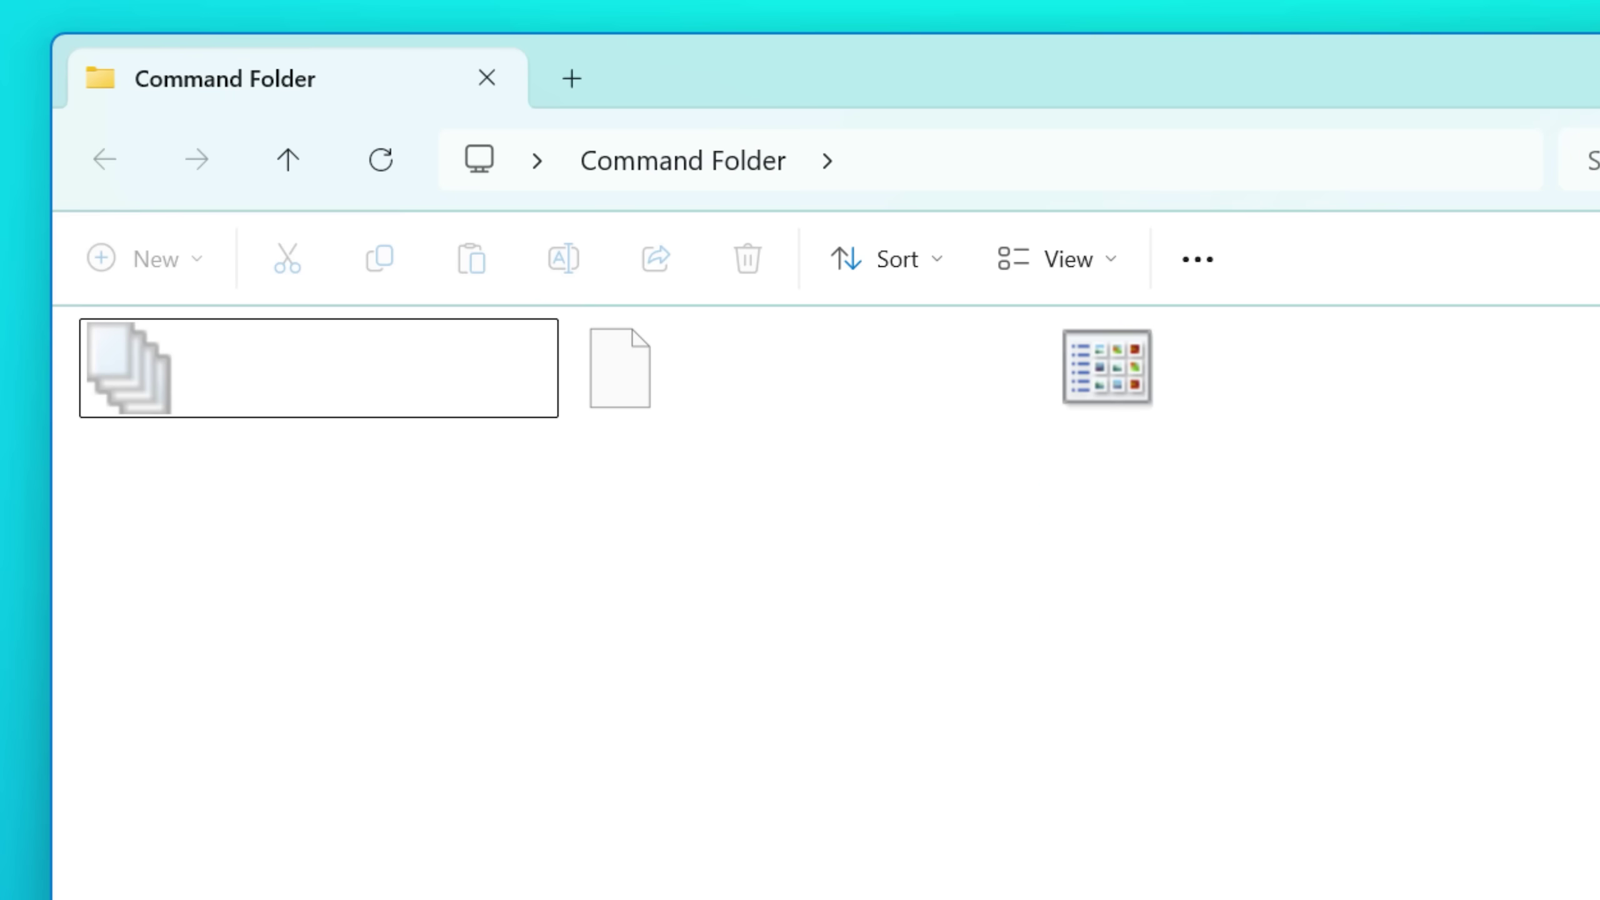
Pin the first Command Folder item to Start
click(426, 400)
right_click(425, 381)
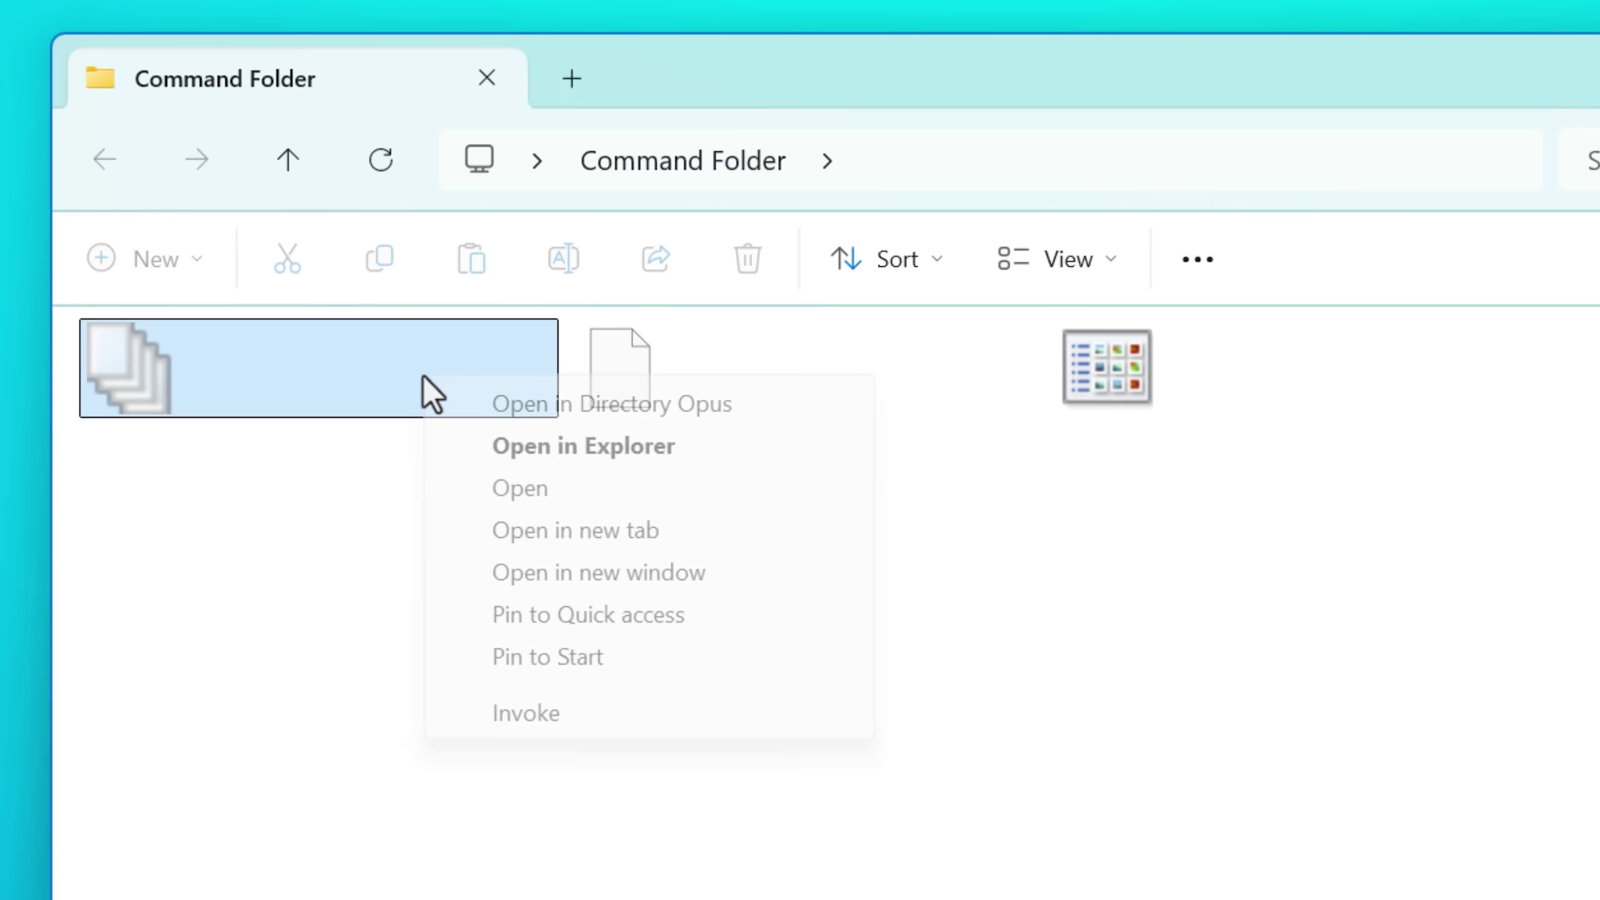
click(621, 667)
Pin the second item to Start and view the {7DDC1264…} shortcut's properties
right_click(801, 369)
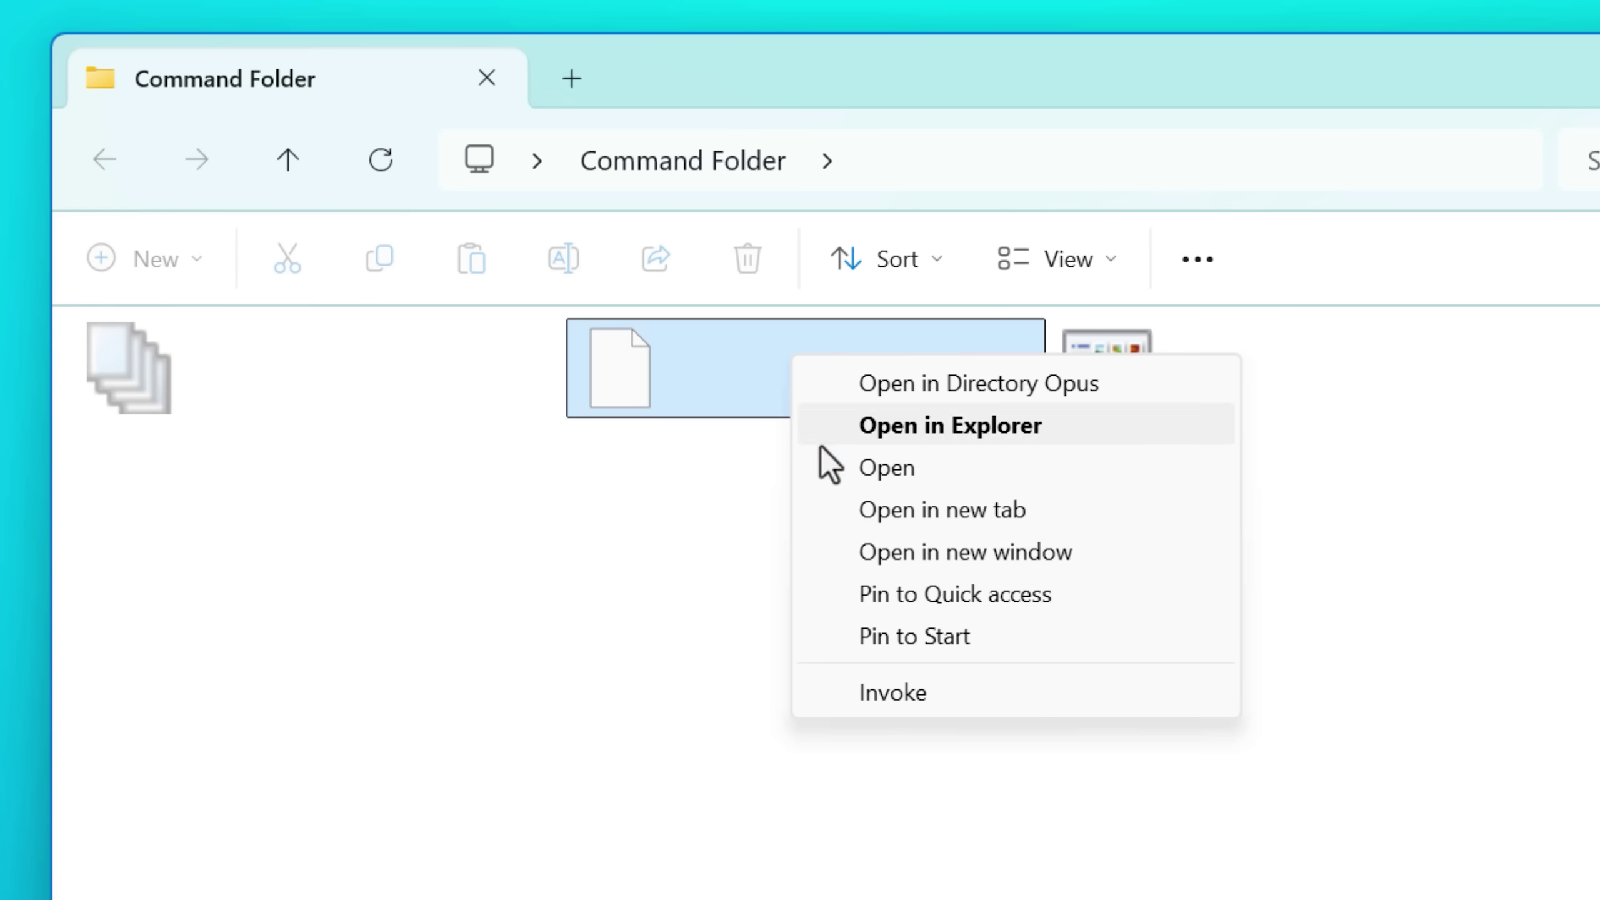
click(993, 656)
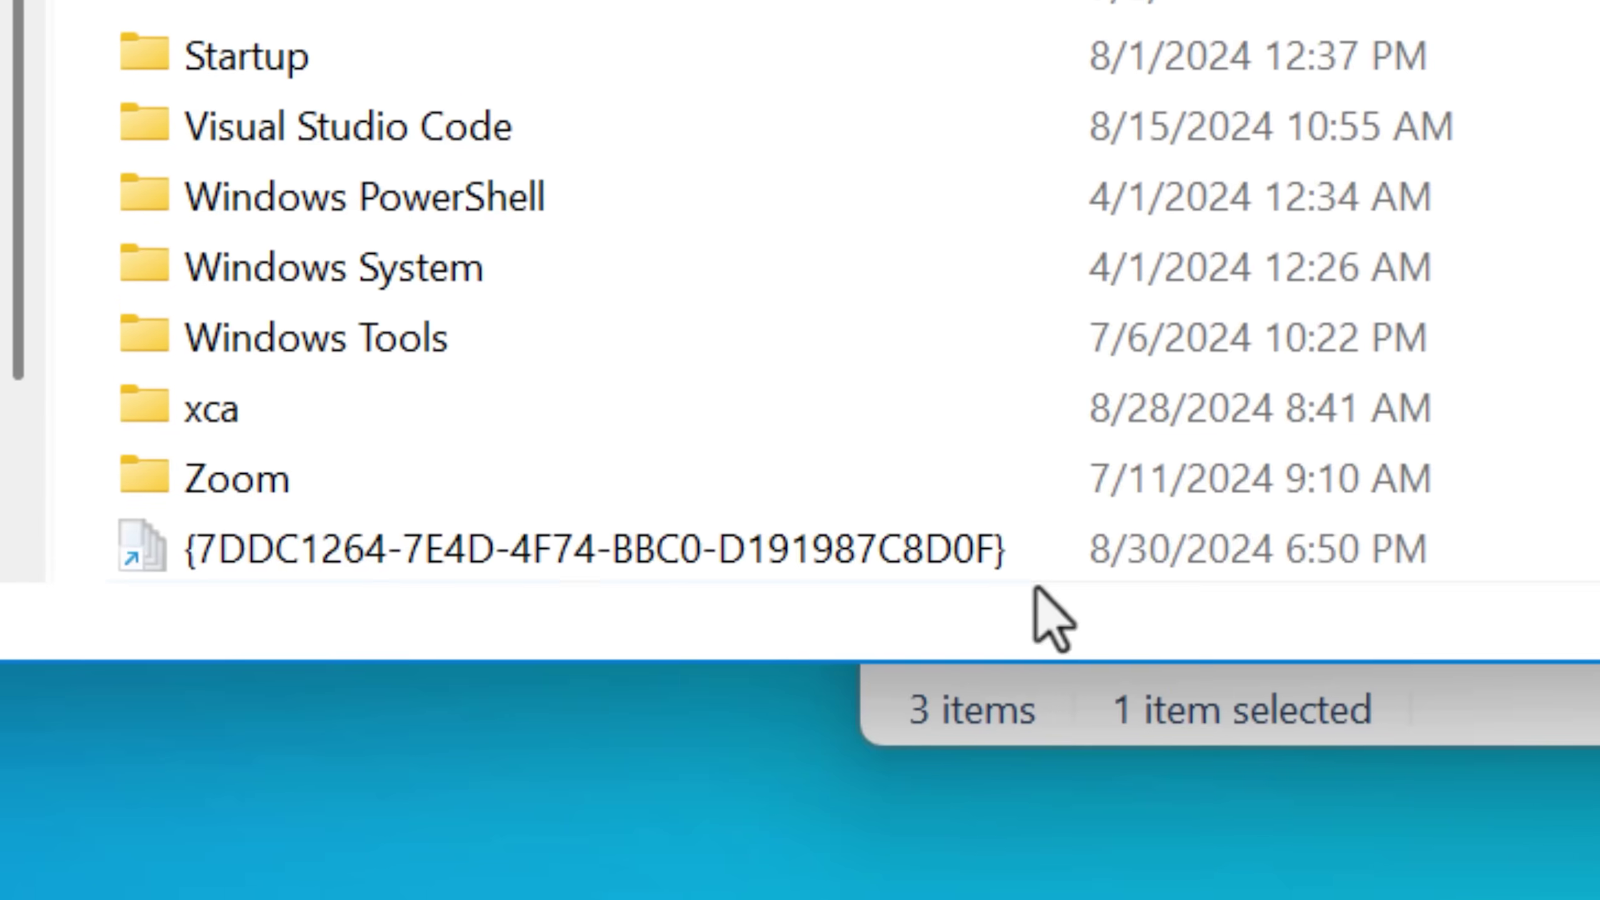
mouse_move(644, 435)
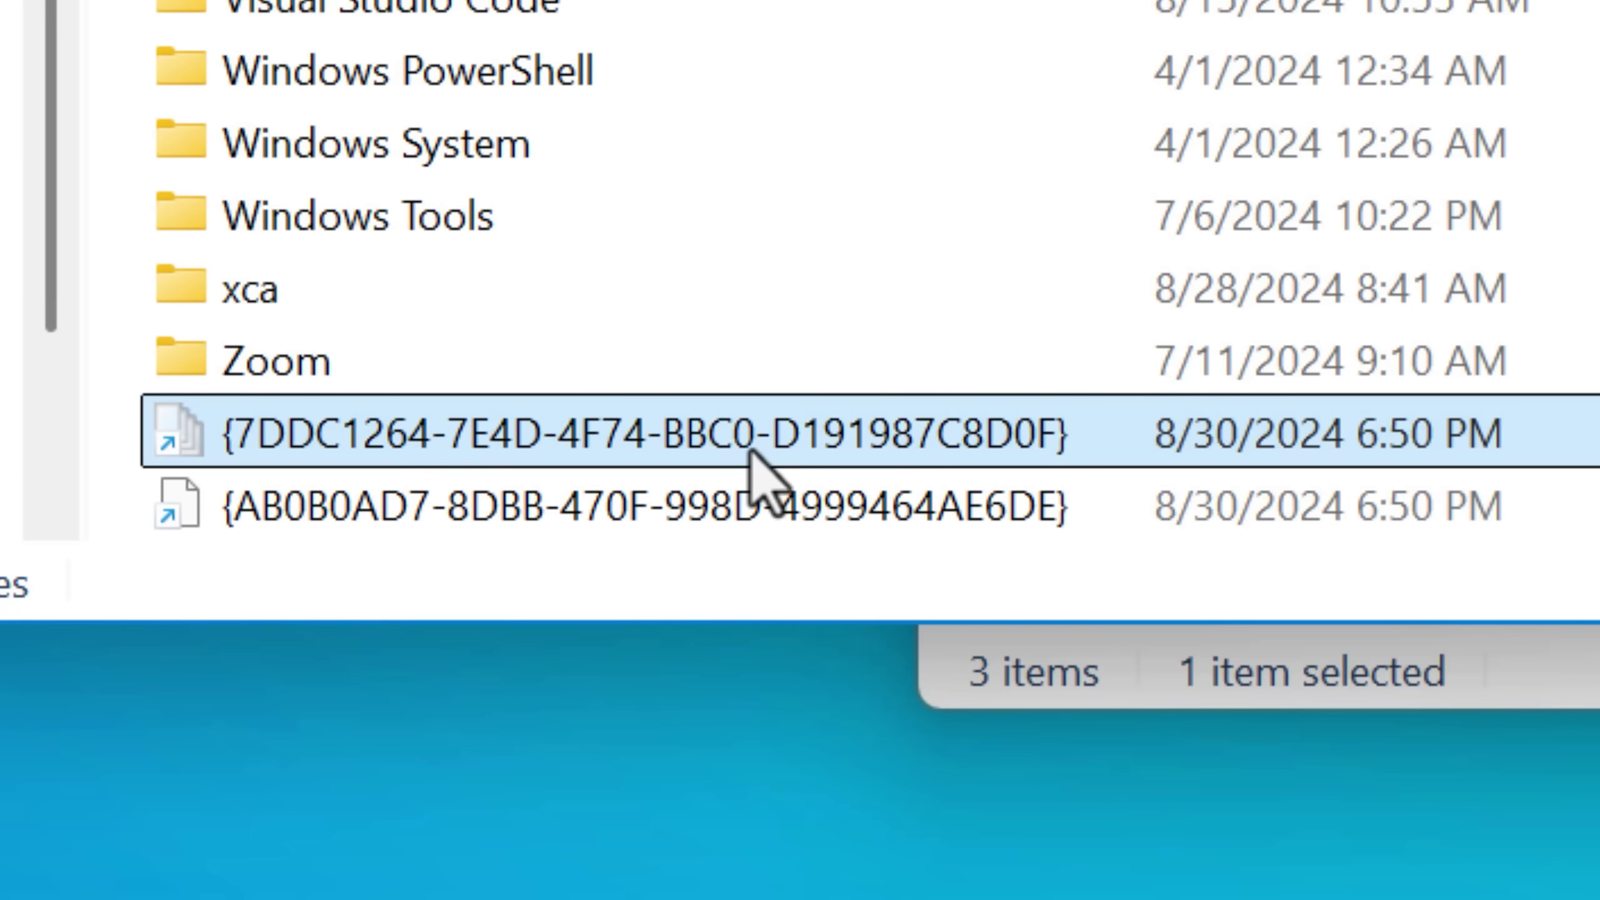
right_click(831, 453)
click(888, 398)
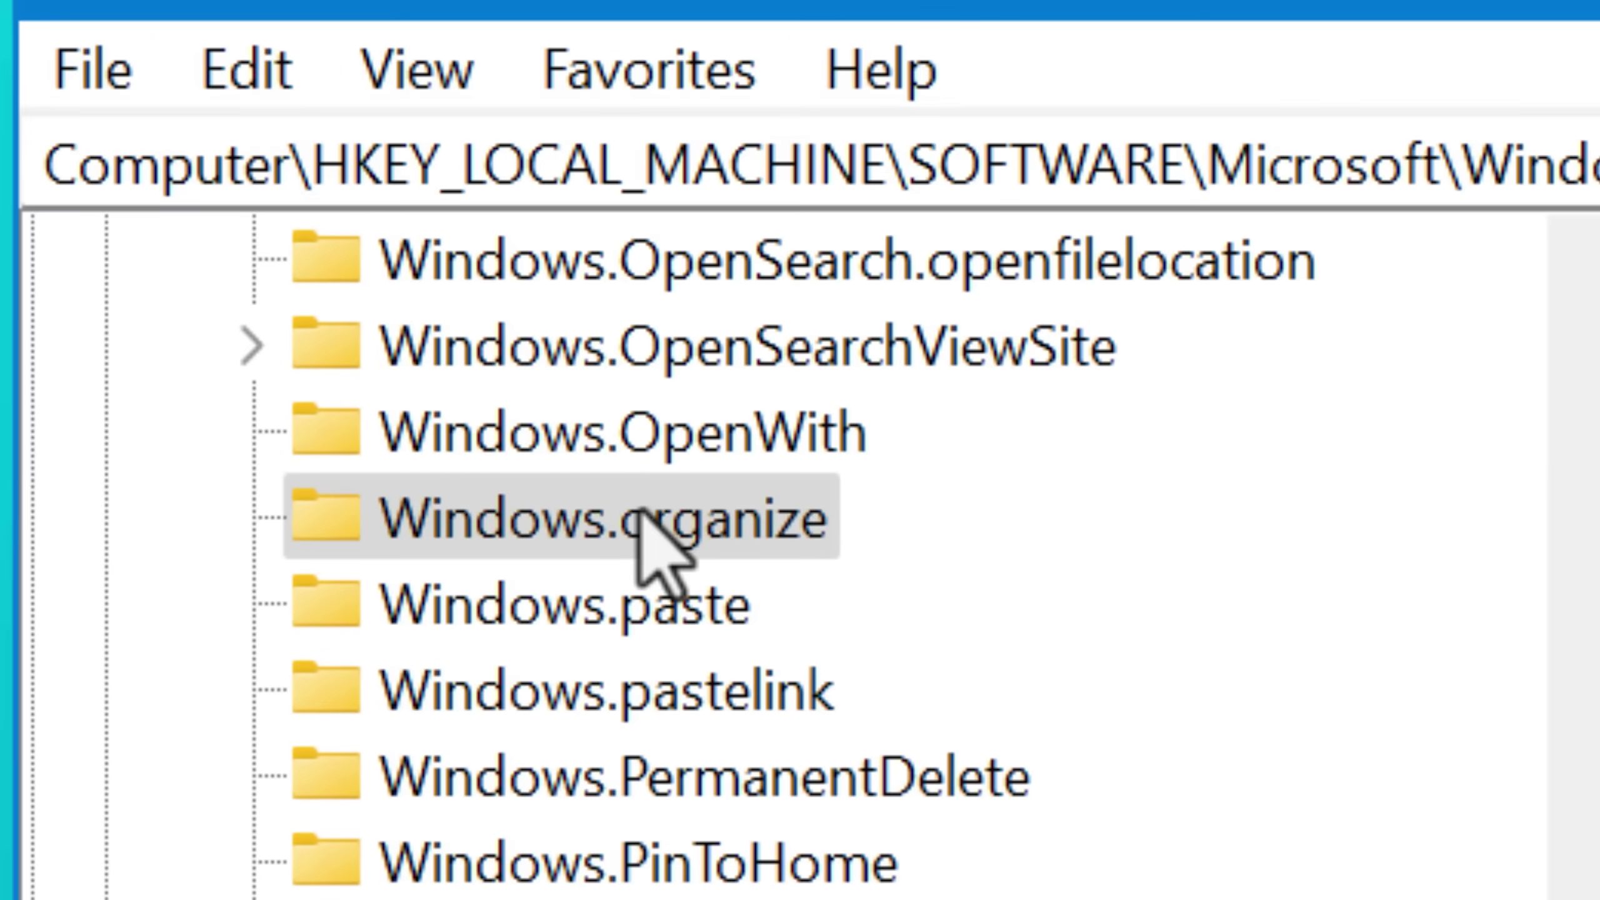
View Windows.organize's values, including SubCommands Windows.cut, copy, paste and undo
click(288, 291)
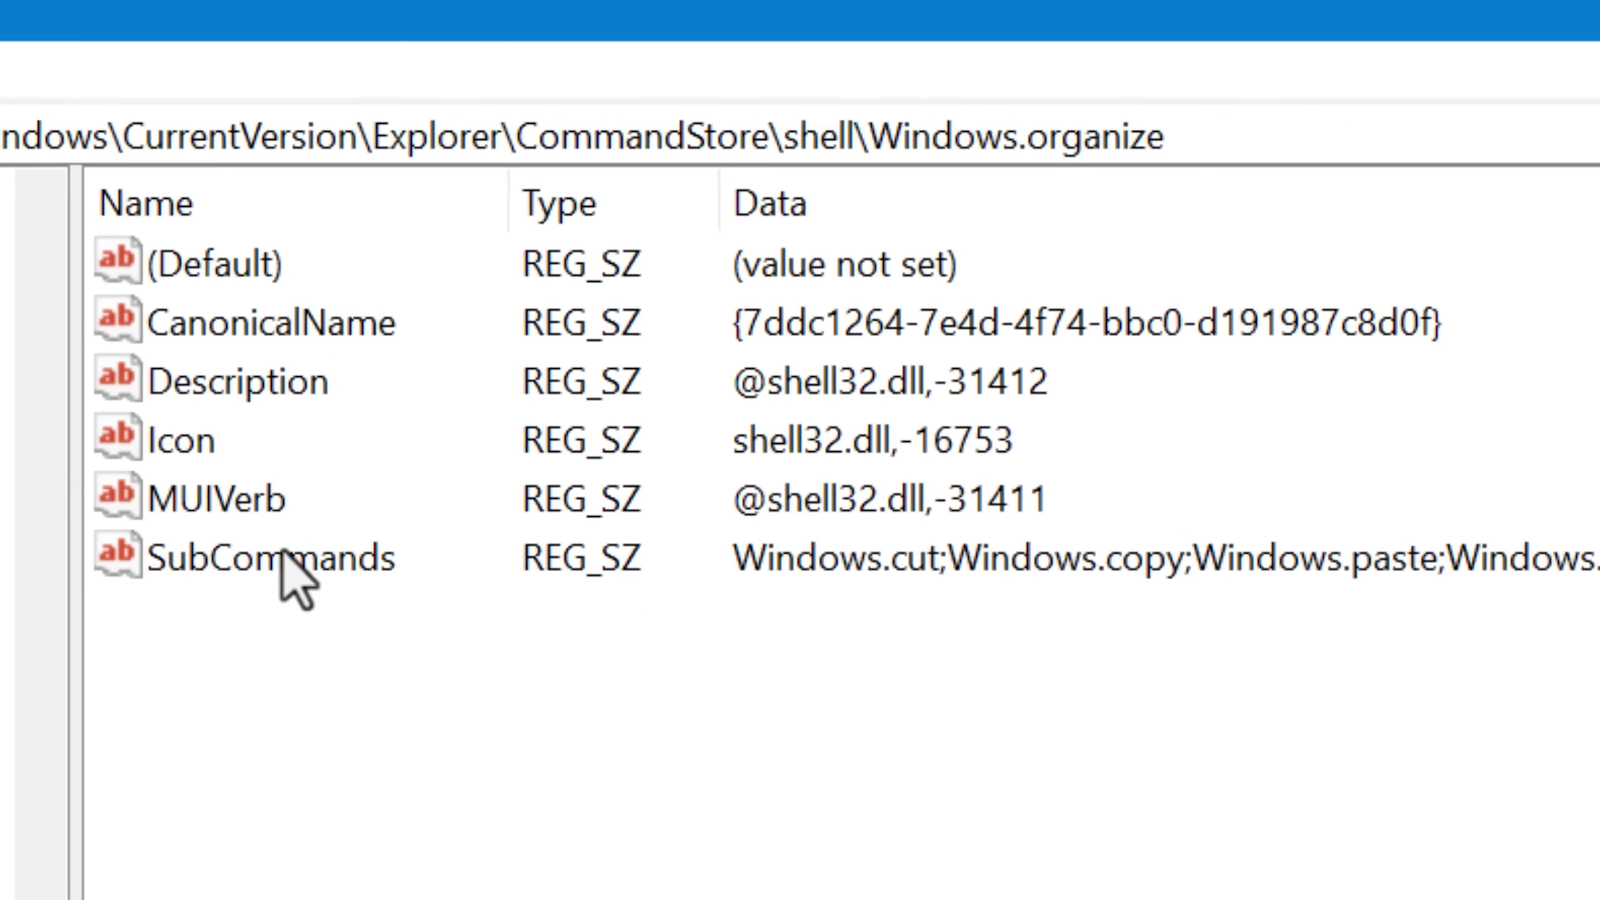
click(301, 618)
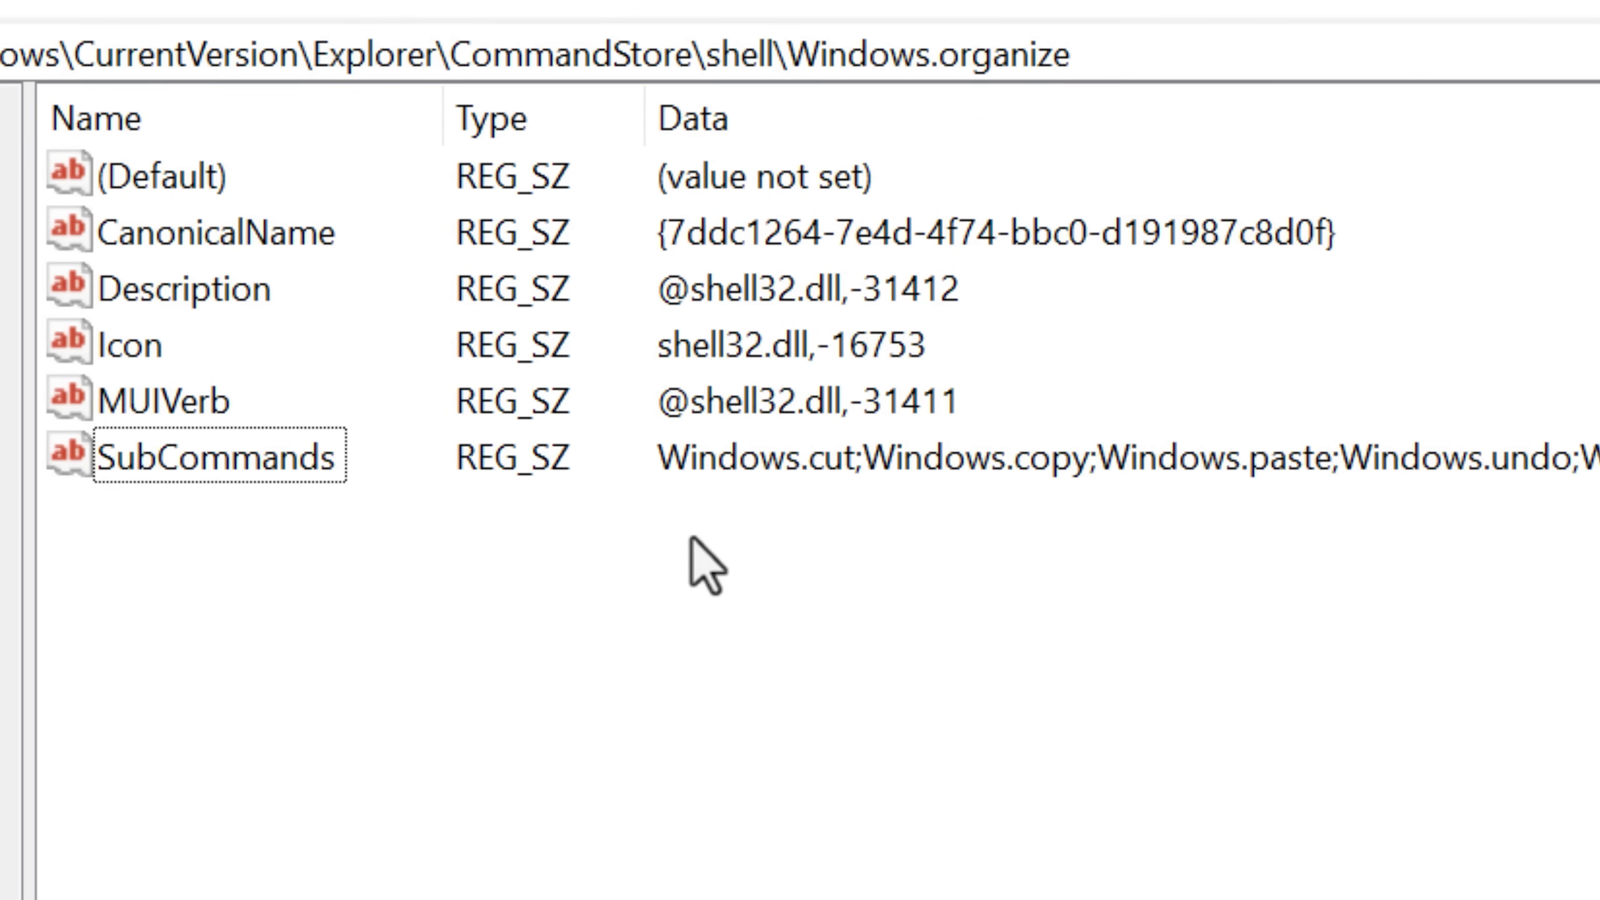